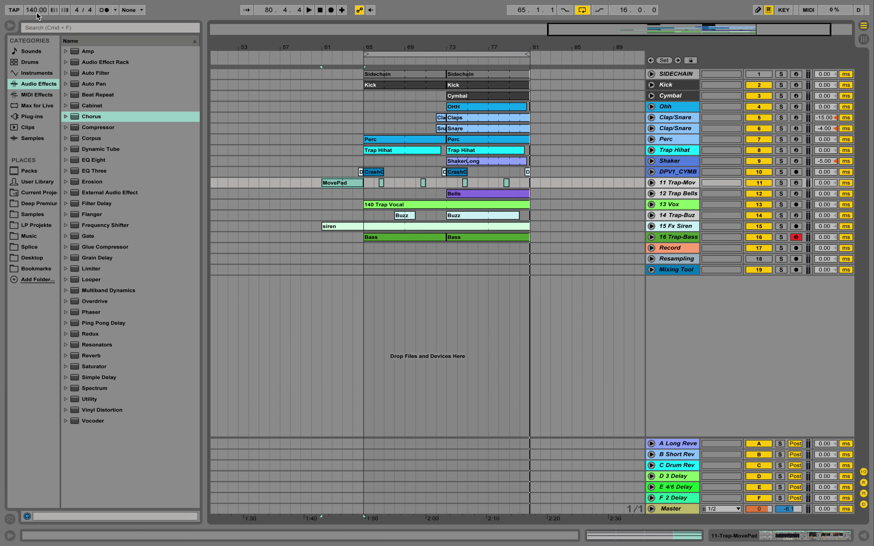
# Show the Kick track's sampler and locate its source sample DPV1_KICK_010.wav in the sample library's KICK folder.
pyautogui.click(651, 84)
pyautogui.doubleClick(685, 86)
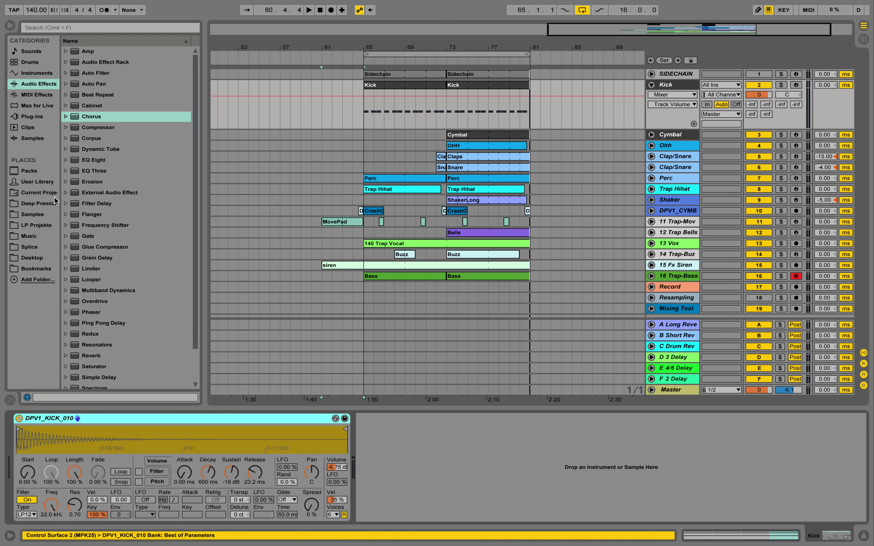
pyautogui.click(38, 203)
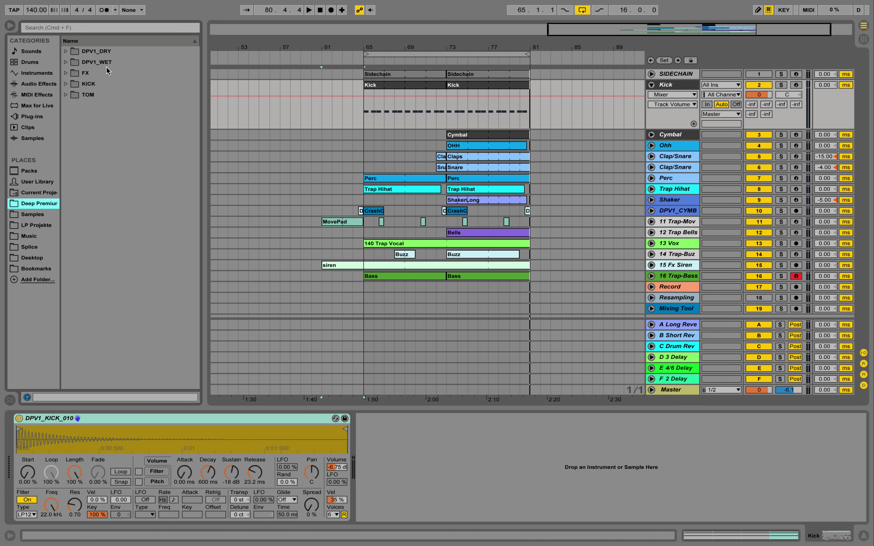
pyautogui.click(66, 84)
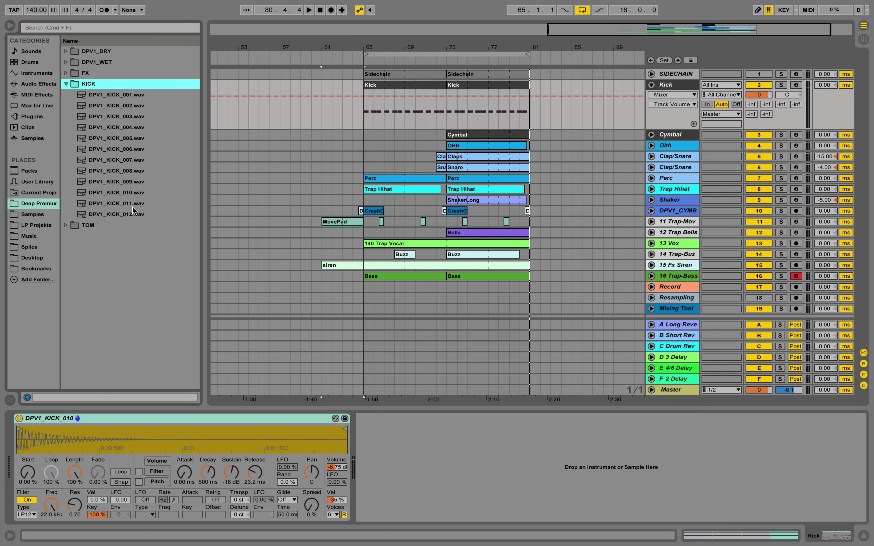
pyautogui.click(131, 195)
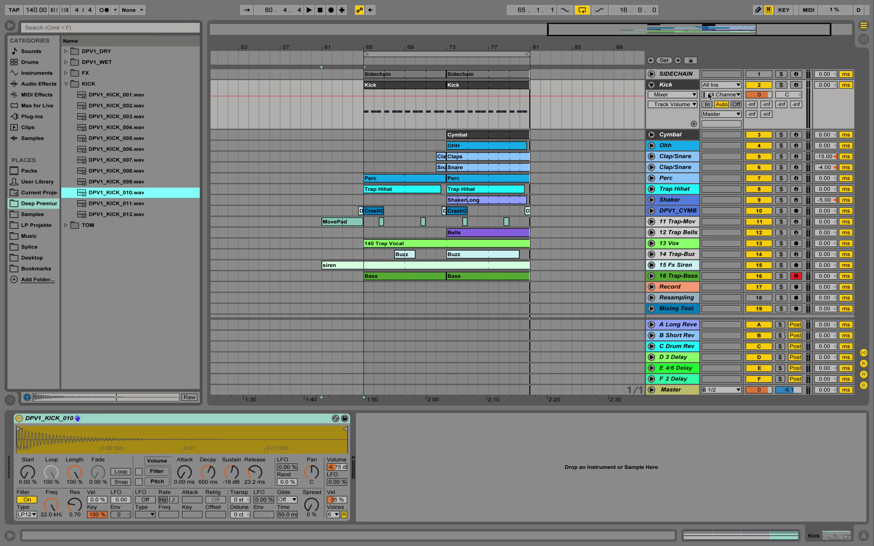
# Open the first Kick clip's notes in the MIDI editor, play the pattern briefly and return to the track's sampler.
pyautogui.click(399, 85)
pyautogui.moveTo(383, 47); pyautogui.dragTo(556, 83)
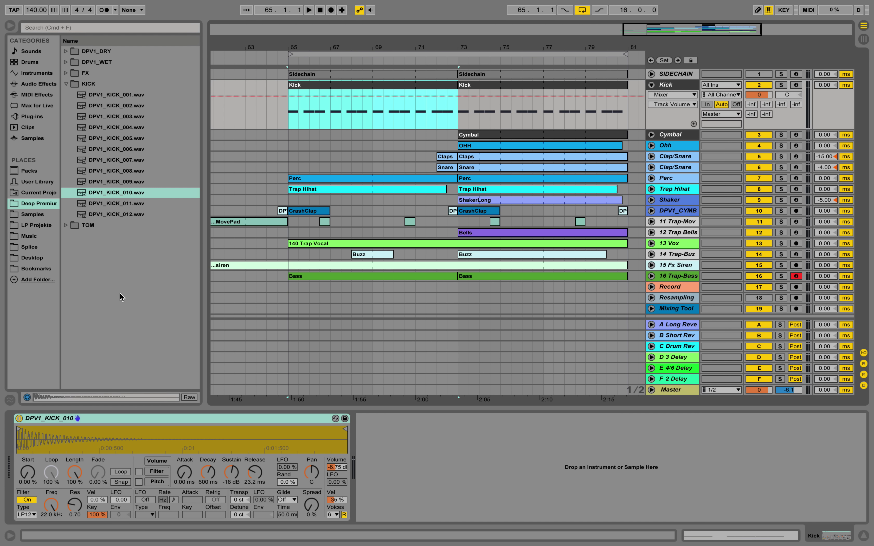
pyautogui.doubleClick(411, 83)
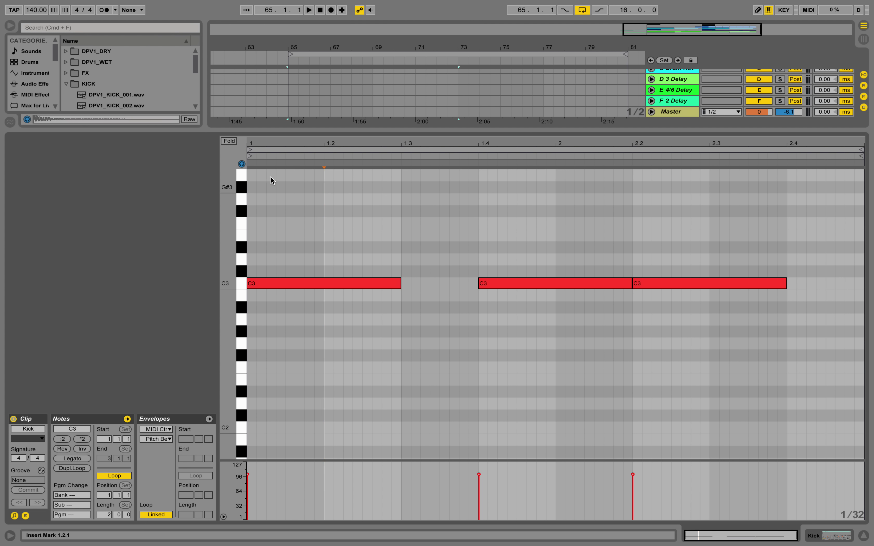
pyautogui.click(265, 228)
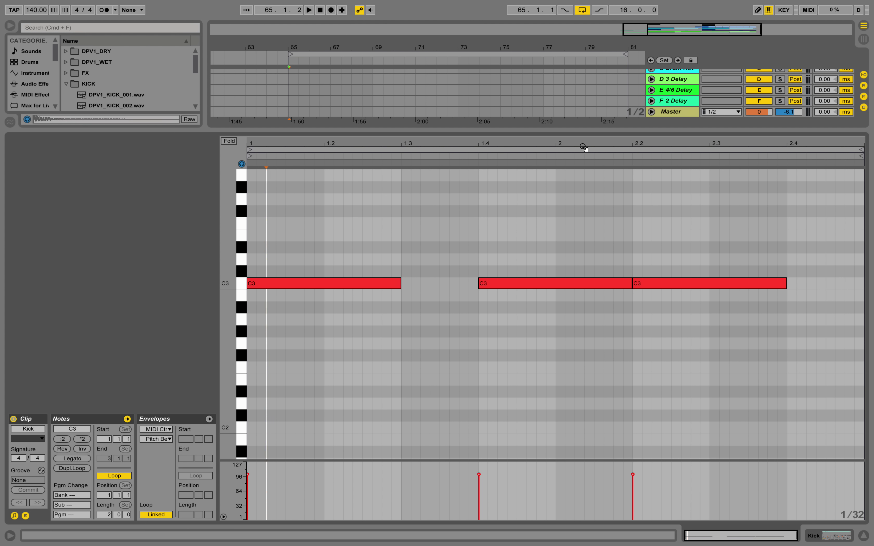
pyautogui.press('space')
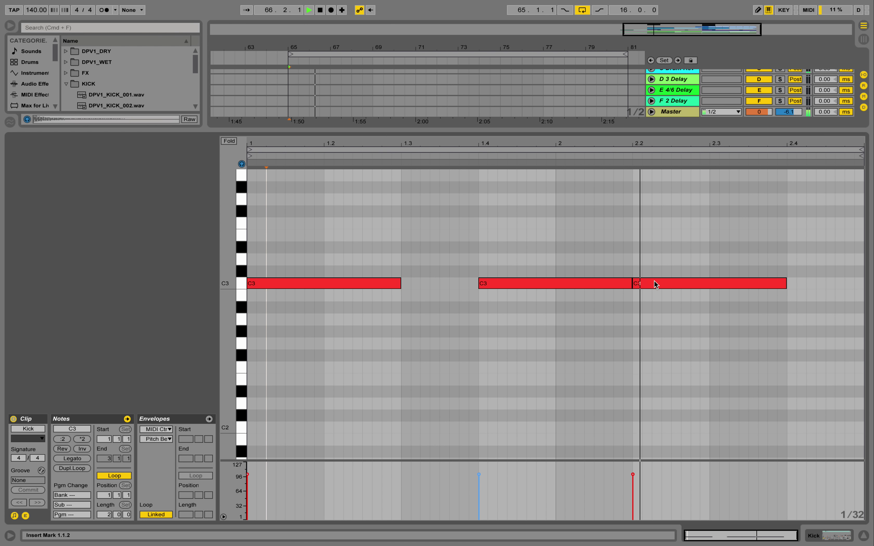
pyautogui.press('space')
pyautogui.hotkey('shift', 'Tab')
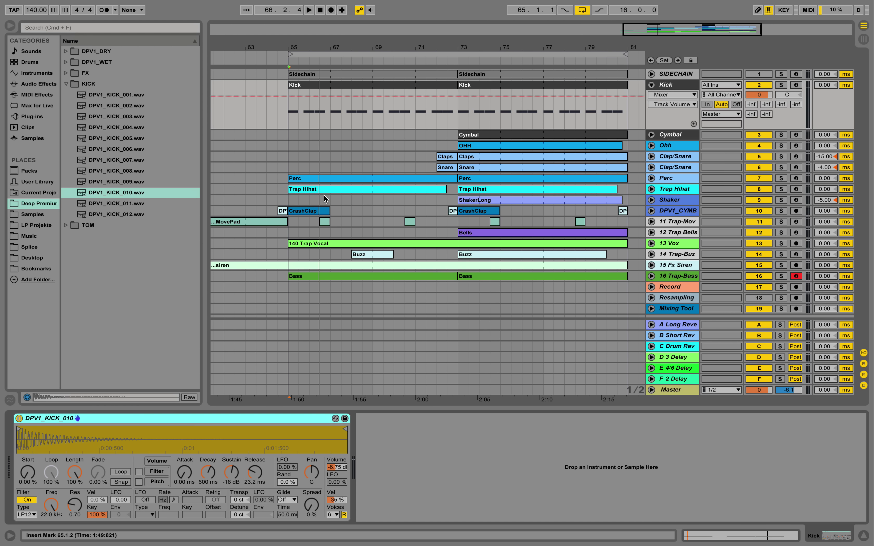
# Examine the note pattern of the first Bass clip on the 16 Trap-Bass track and return to the track's devices.
pyautogui.click(652, 276)
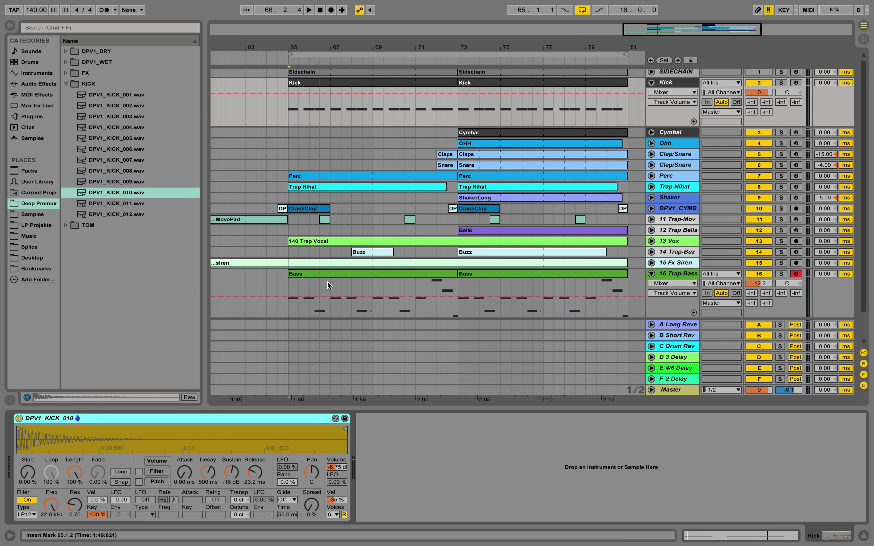
pyautogui.click(320, 274)
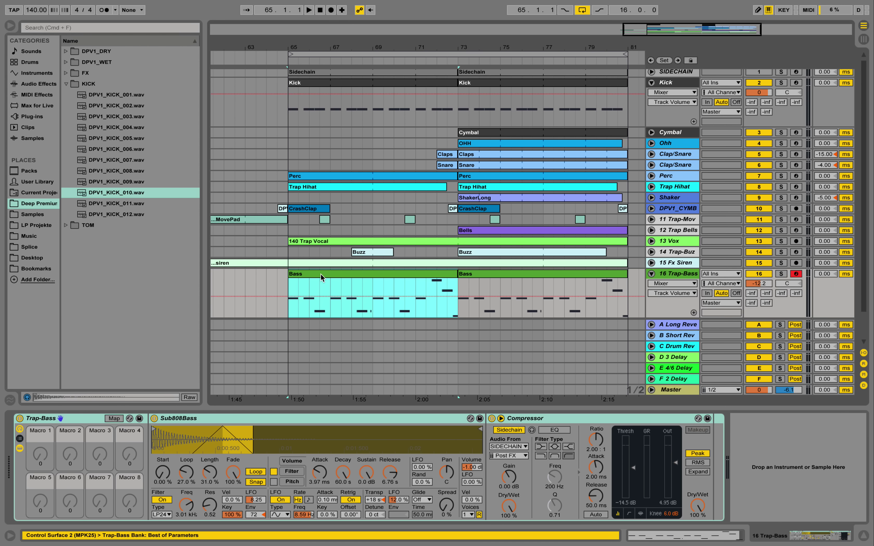
pyautogui.doubleClick(320, 274)
pyautogui.moveTo(276, 260); pyautogui.dragTo(254, 337)
pyautogui.moveTo(311, 266); pyautogui.dragTo(374, 408)
pyautogui.moveTo(419, 244); pyautogui.dragTo(416, 352)
pyautogui.moveTo(477, 255); pyautogui.dragTo(517, 403)
pyautogui.click(807, 535)
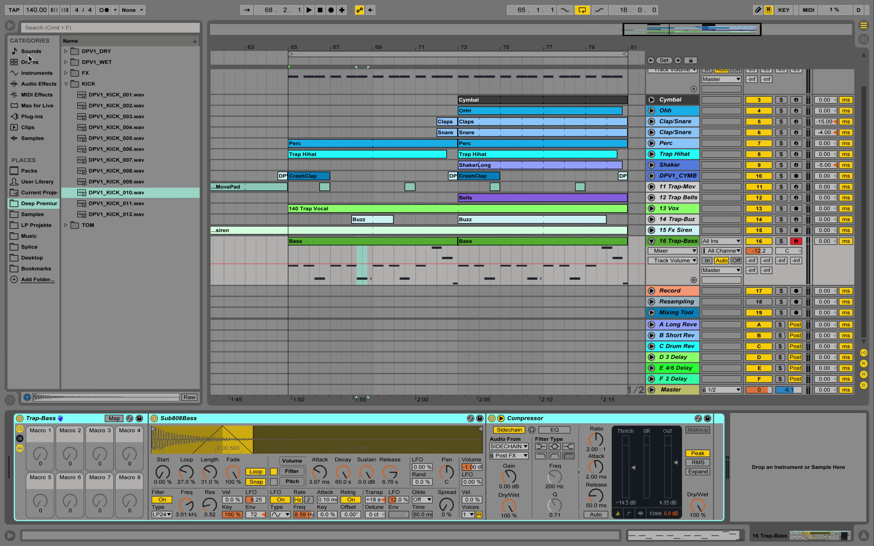
# Search the Sounds category for "sub" and expand the Bass group of presets.
pyautogui.click(35, 52)
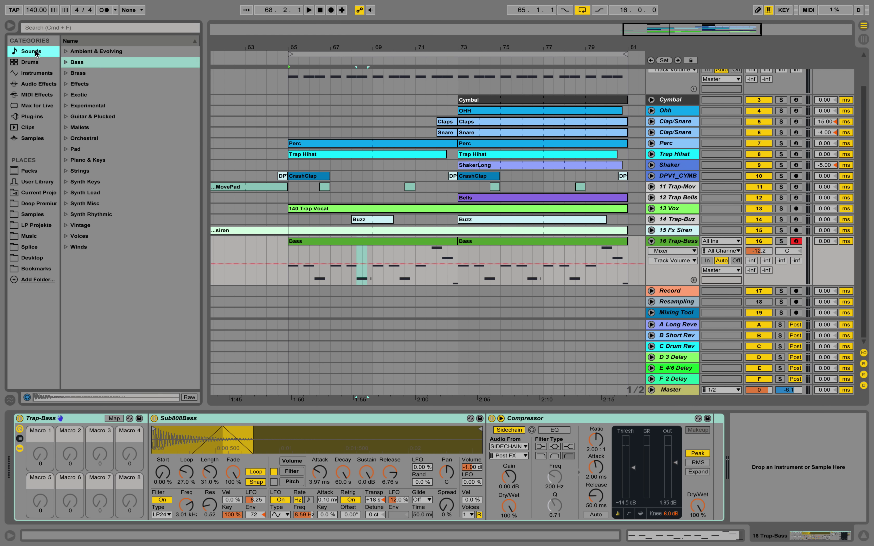
pyautogui.click(72, 26)
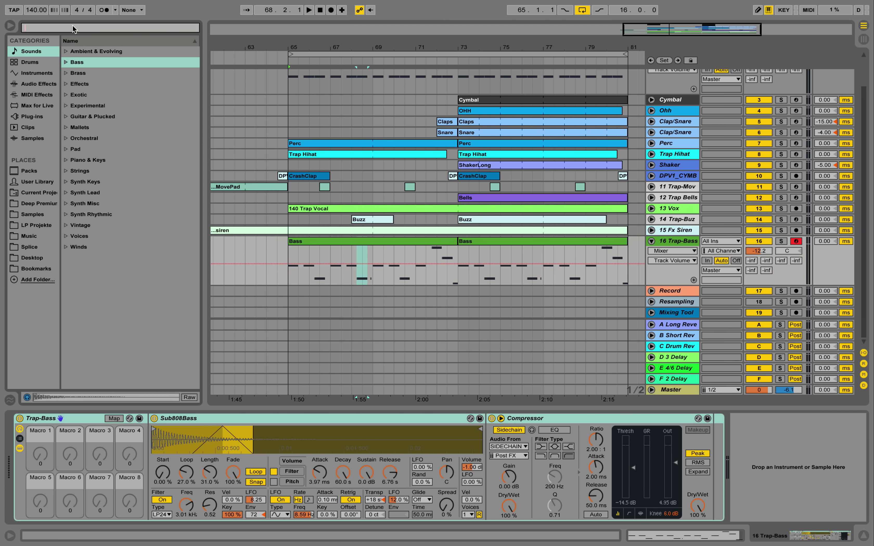
pyautogui.write('sub')
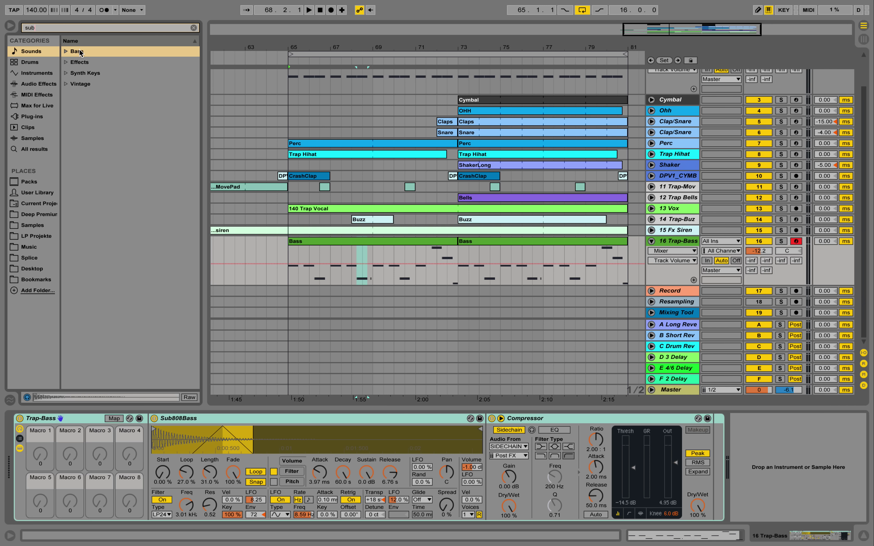
pyautogui.click(66, 51)
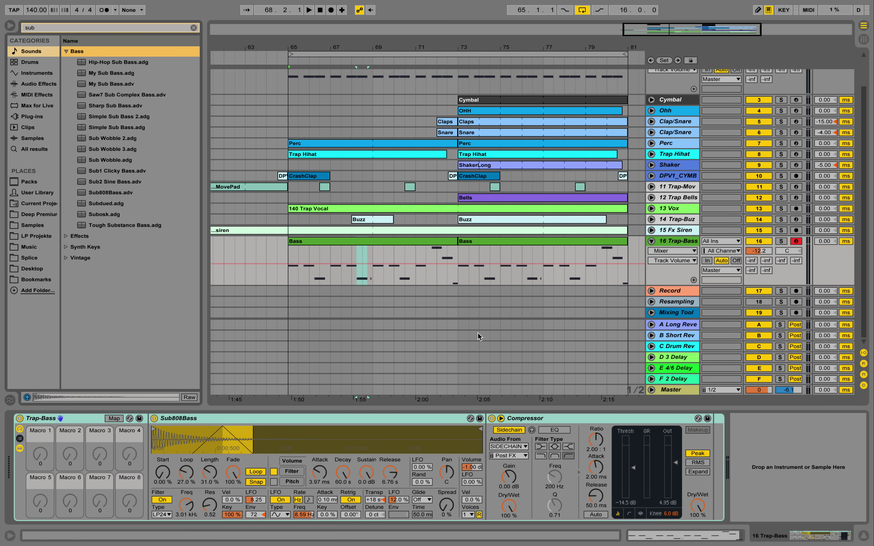
# Solo the Kick track and play its first clip from bar 65.
pyautogui.scroll(3, 416, 124)
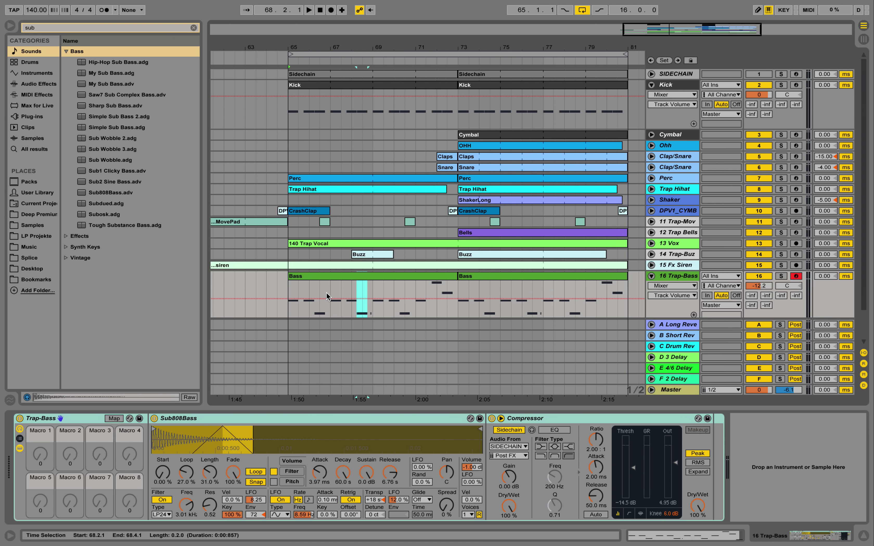
pyautogui.click(302, 277)
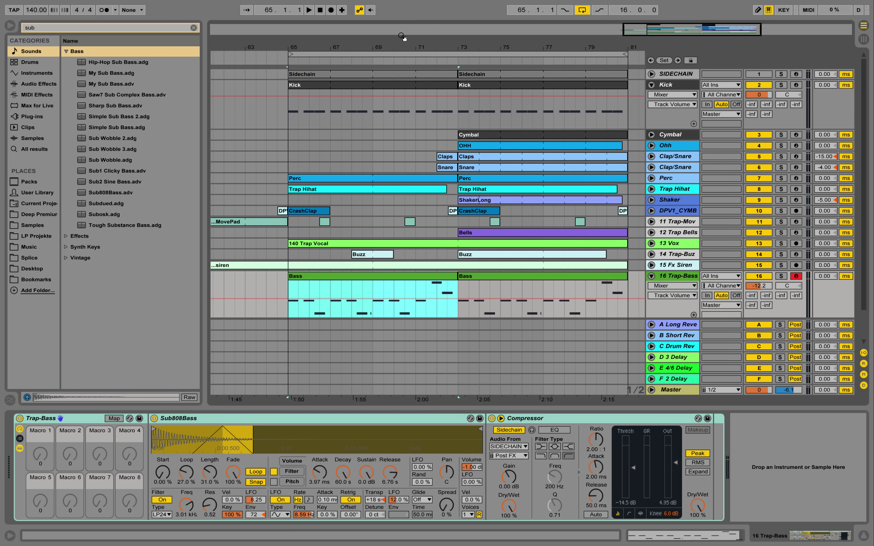
pyautogui.click(354, 85)
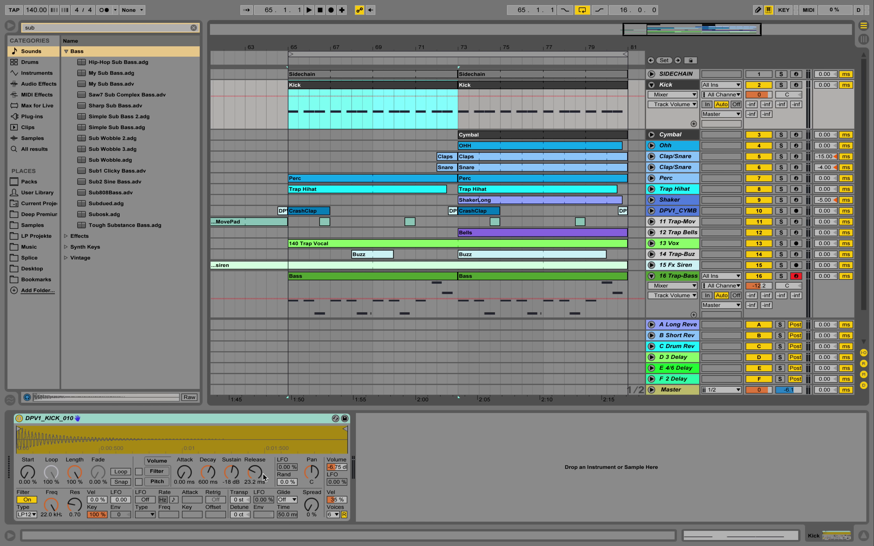
pyautogui.click(781, 85)
pyautogui.click(295, 89)
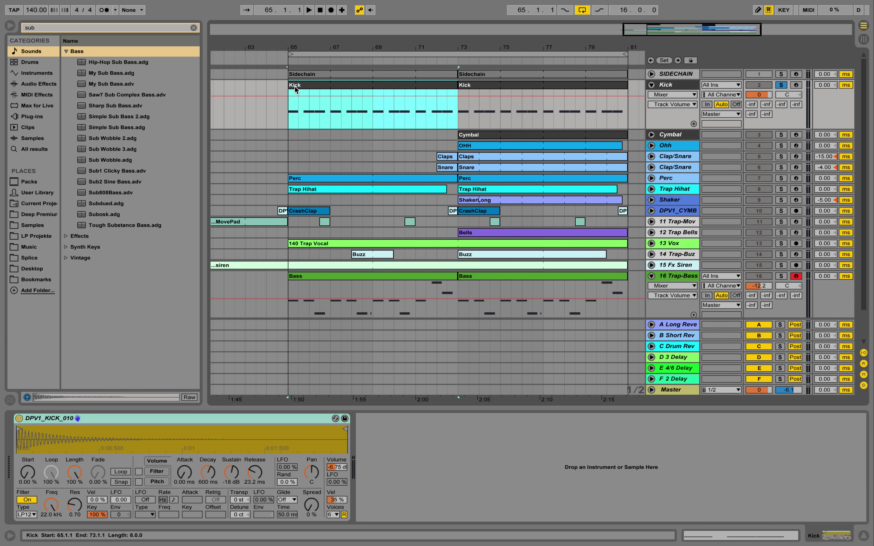
pyautogui.press('space')
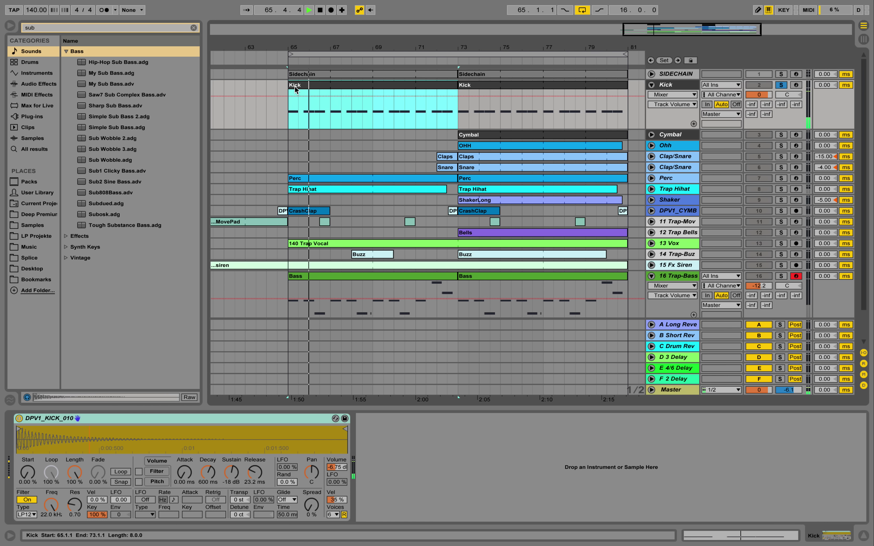
pyautogui.press('space')
# Audition the kick with its sampler's Sustain raised to 0.0 dB and restore Sustain to -18 dB.
pyautogui.moveTo(232, 472); pyautogui.dragTo(231, 463)
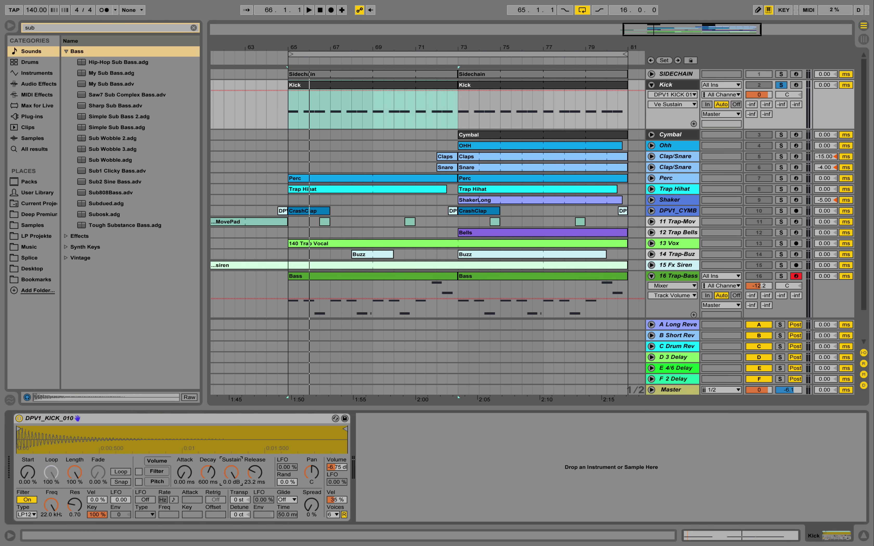
pyautogui.press('space')
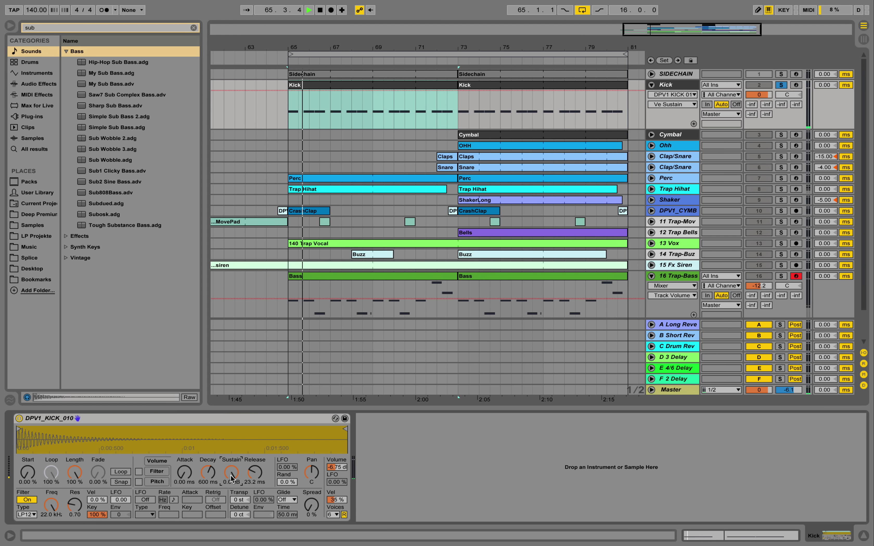
pyautogui.press('space')
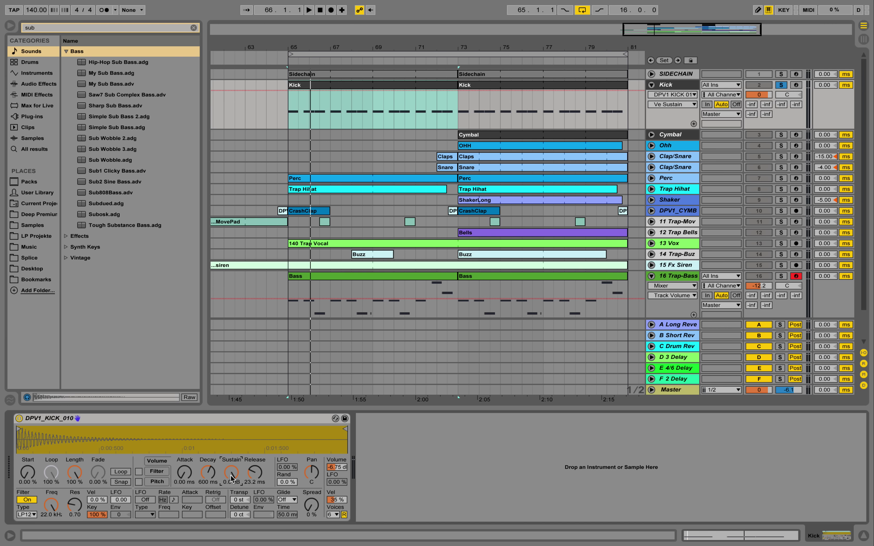
pyautogui.moveTo(231, 478); pyautogui.dragTo(231, 475)
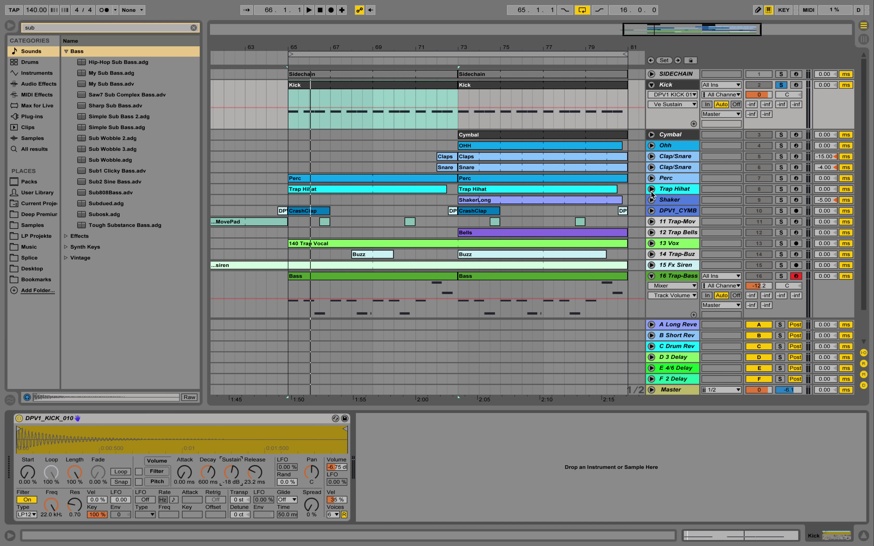
# Show the Trap Hihat track's devices, clear the browser search and locate DPV1_CHH_DRY_034.wav in DPV1_DRY's CHH_DRY folder.
pyautogui.click(683, 189)
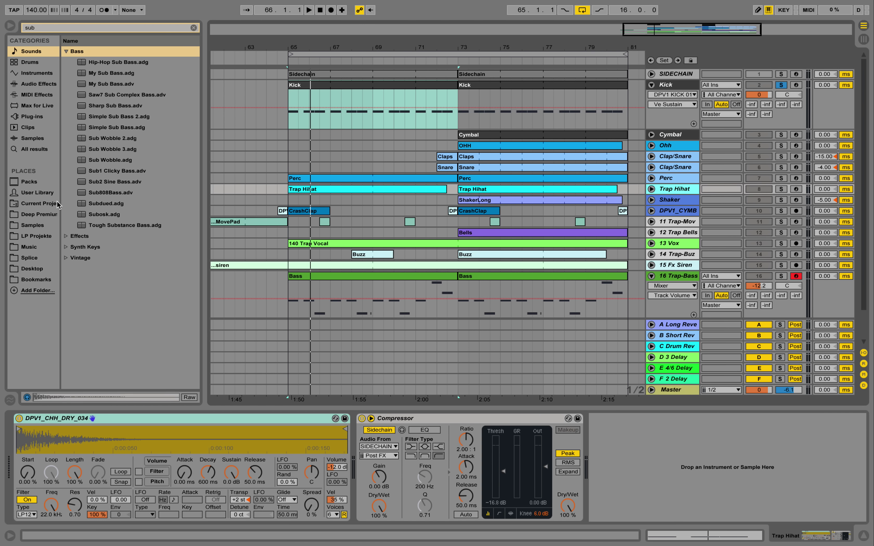
pyautogui.click(44, 217)
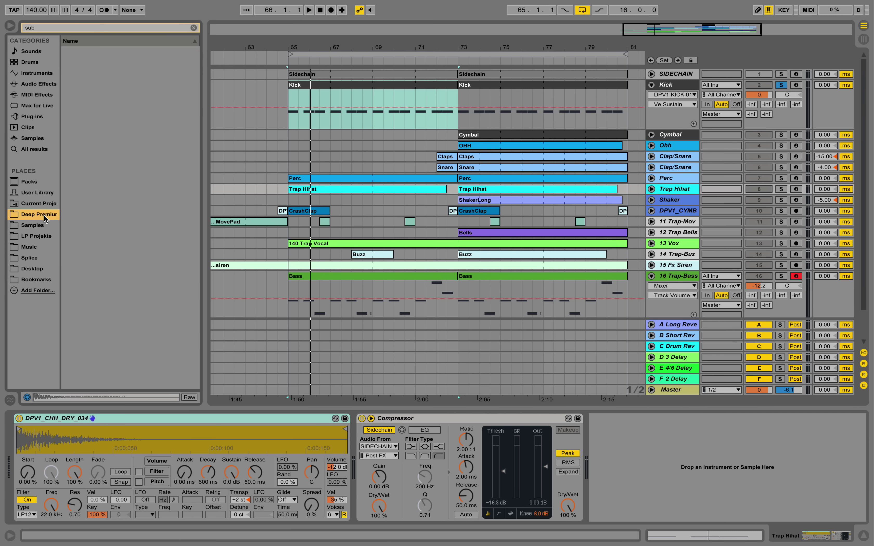
pyautogui.click(194, 28)
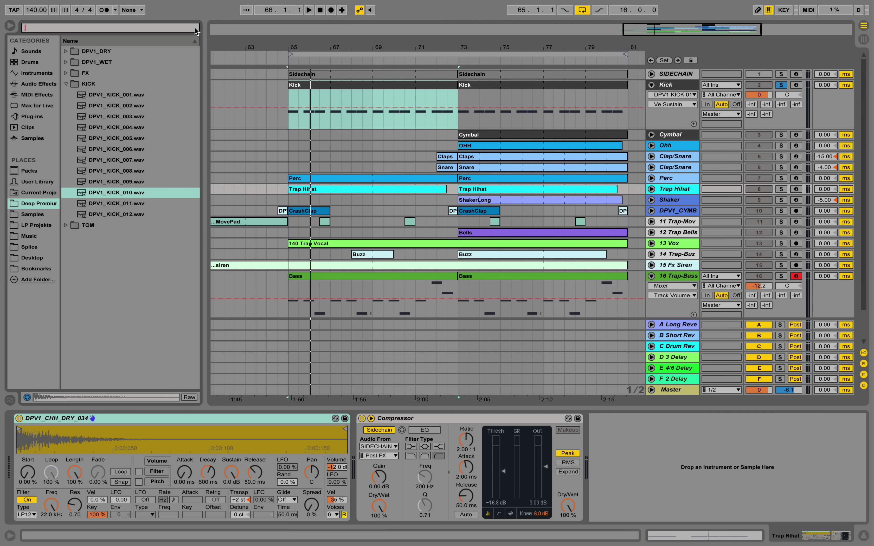
pyautogui.click(66, 52)
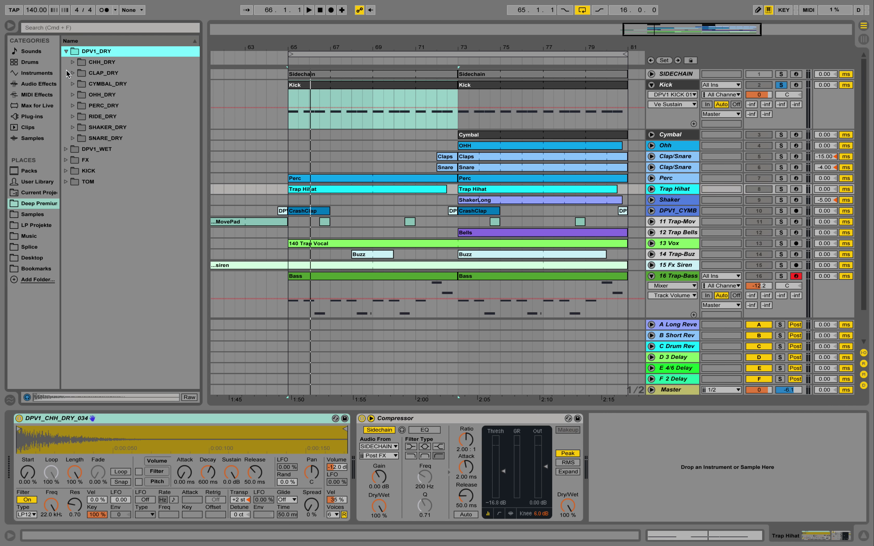
pyautogui.click(72, 62)
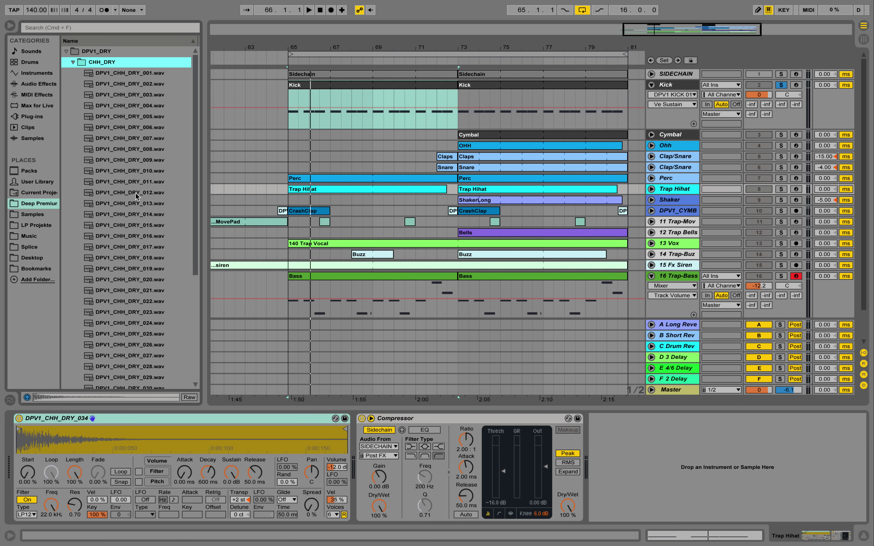
pyautogui.scroll(-5, 148, 240)
pyautogui.click(151, 263)
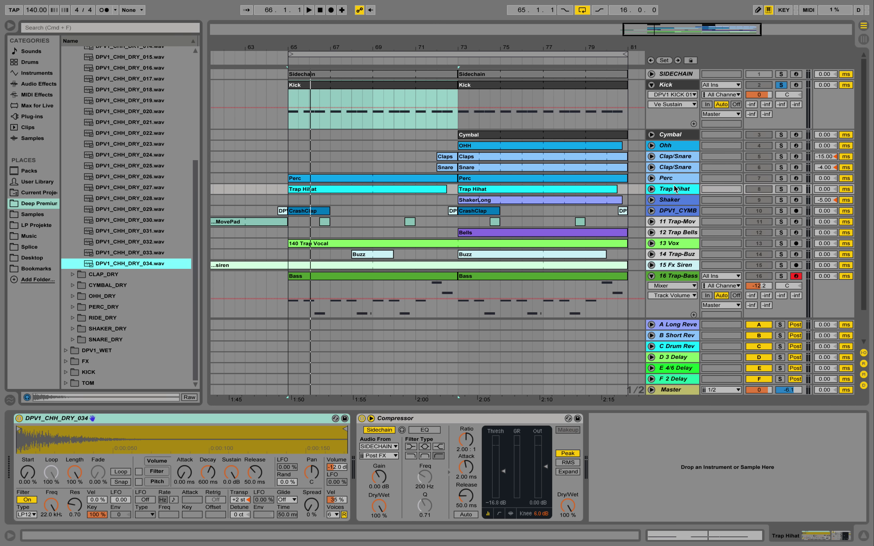
# Unfold the Trap Hihat track and open its first clip's notes, with more of the arrangement shown above the note editor.
pyautogui.click(652, 189)
pyautogui.doubleClick(400, 193)
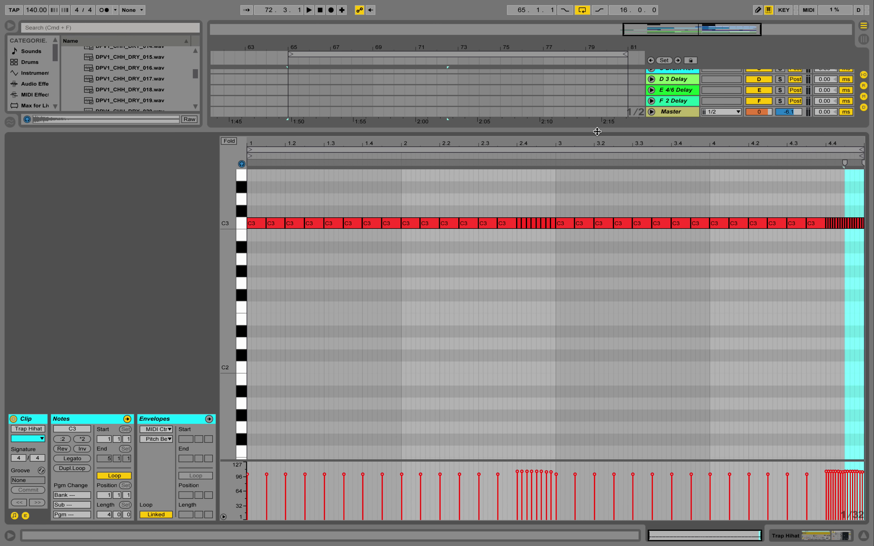
pyautogui.moveTo(589, 132); pyautogui.dragTo(596, 249)
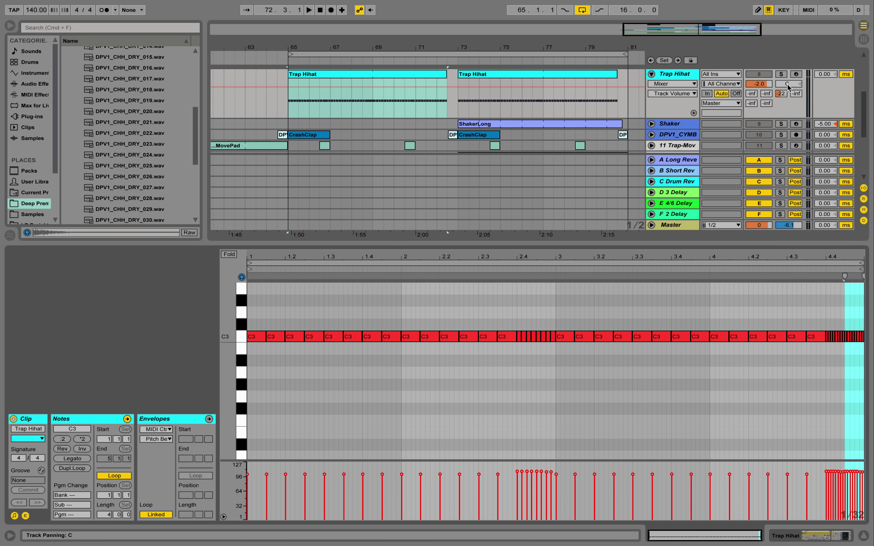
# Solo the Trap Hihat track and play its pattern from bar 65.
pyautogui.click(781, 75)
pyautogui.press('space')
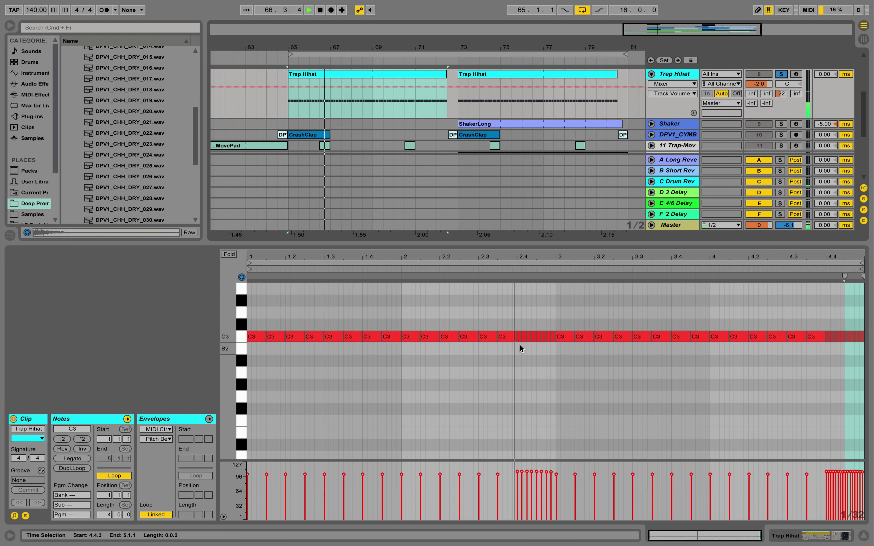
pyautogui.press('space')
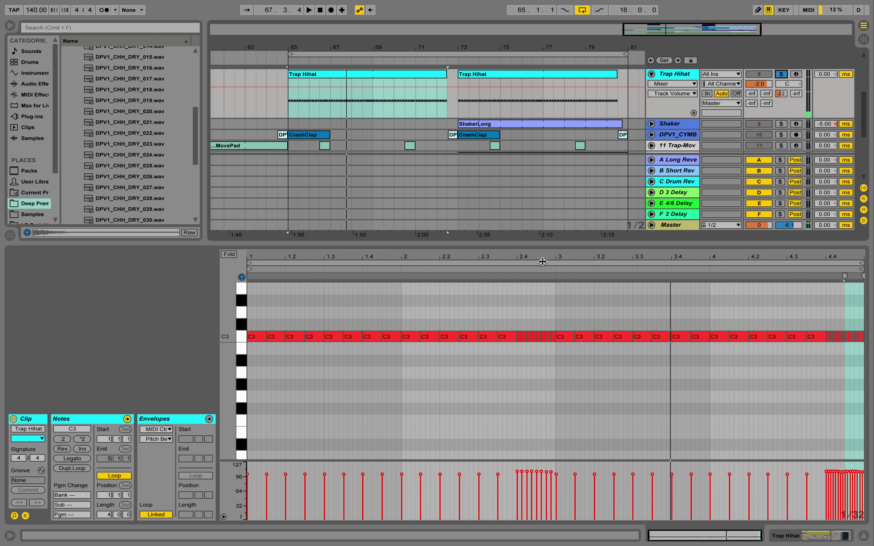
# Examine the fast note roll at beat 2.4 of the Trap Hihat clip and the editor's grid options, and hide the note editor.
pyautogui.moveTo(526, 255); pyautogui.dragTo(527, 278)
pyautogui.rightClick(542, 288)
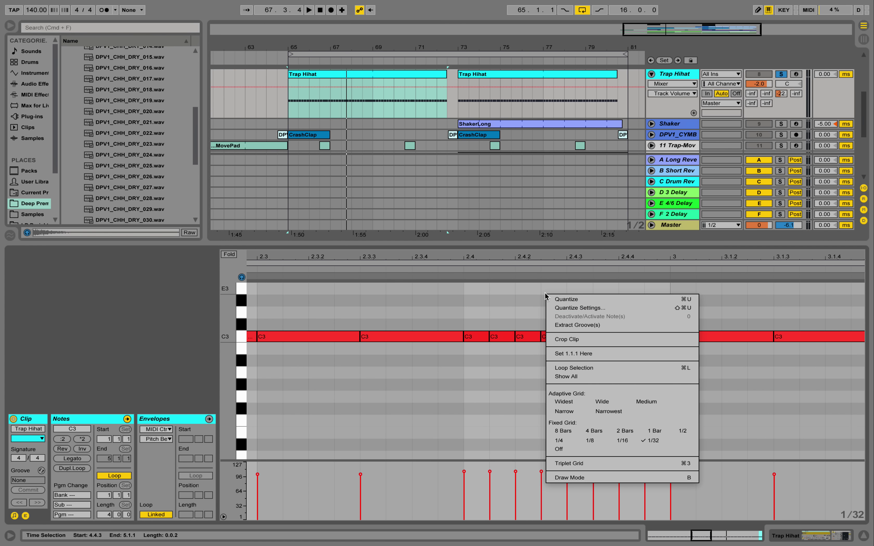
pyautogui.click(604, 412)
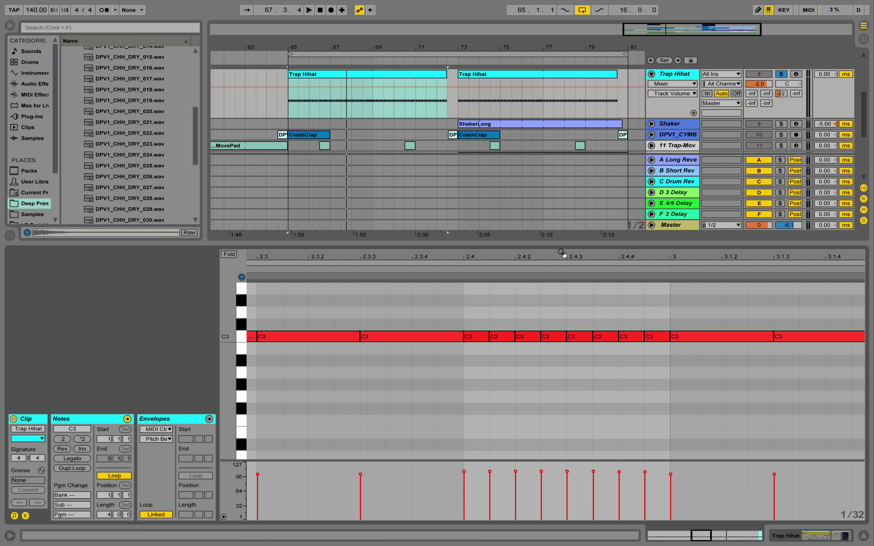
pyautogui.moveTo(564, 254); pyautogui.dragTo(535, 232)
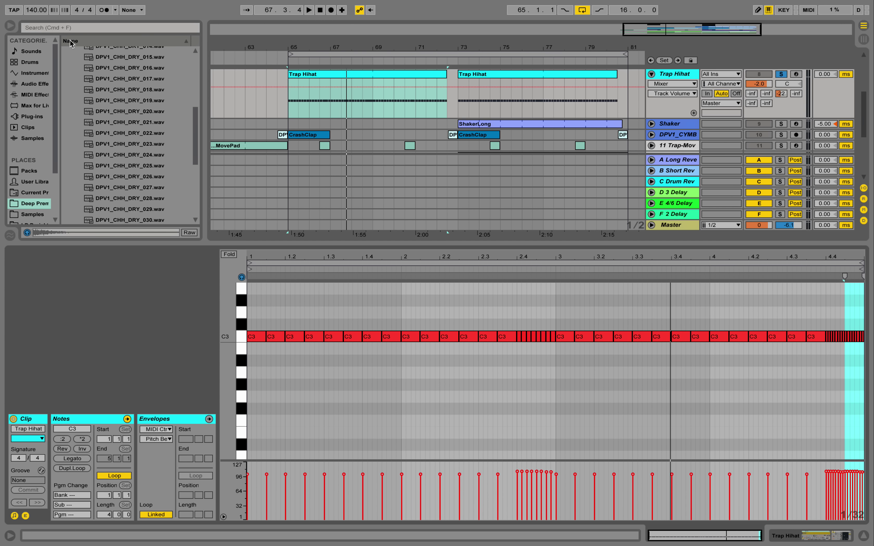
pyautogui.click(865, 536)
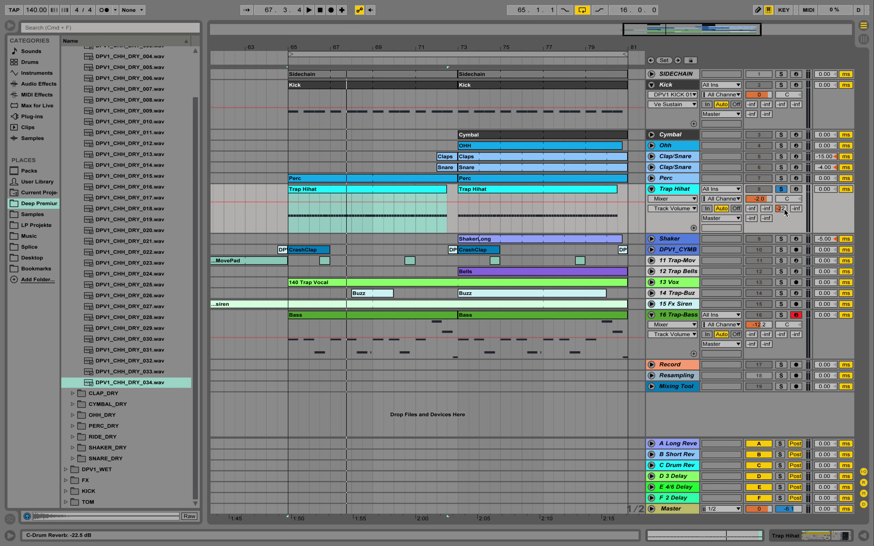
# Audition the Trap Hihat with its C-Drum Reverb send at -inf dB, and replay it with the send restored to -22.5 dB.
pyautogui.moveTo(783, 208); pyautogui.dragTo(784, 235)
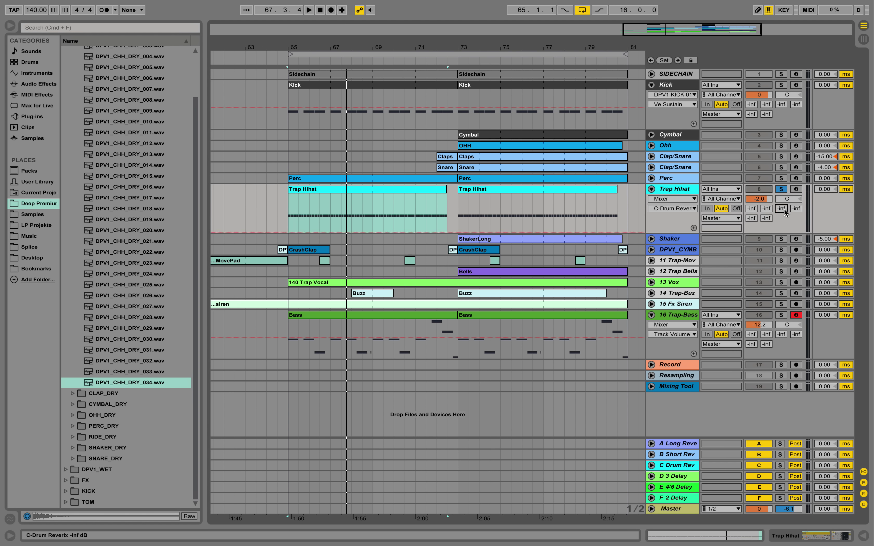
pyautogui.press('space')
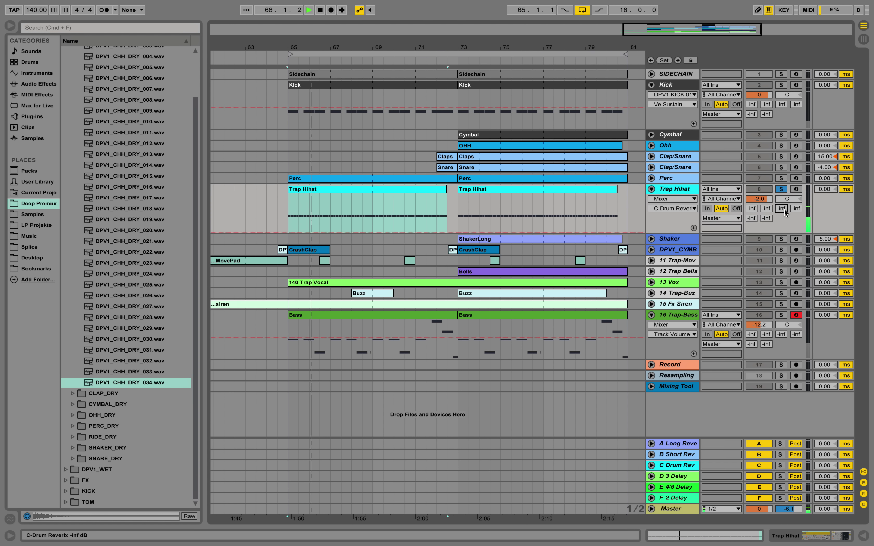
pyautogui.press('space')
pyautogui.press('space')
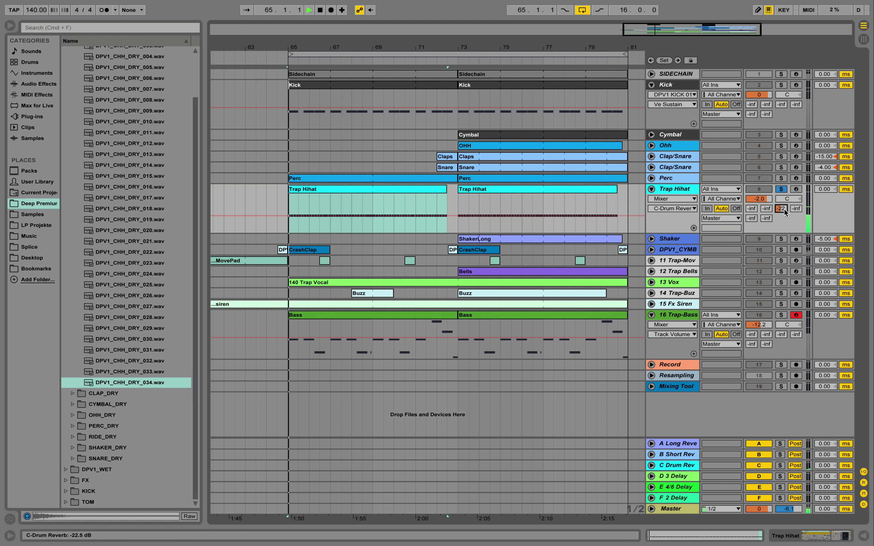
pyautogui.press('space')
# View the C Drum Reverb return's EQ Eight and DrumsReturn devices, hide them and unsolo the Trap Hihat track.
pyautogui.doubleClick(686, 465)
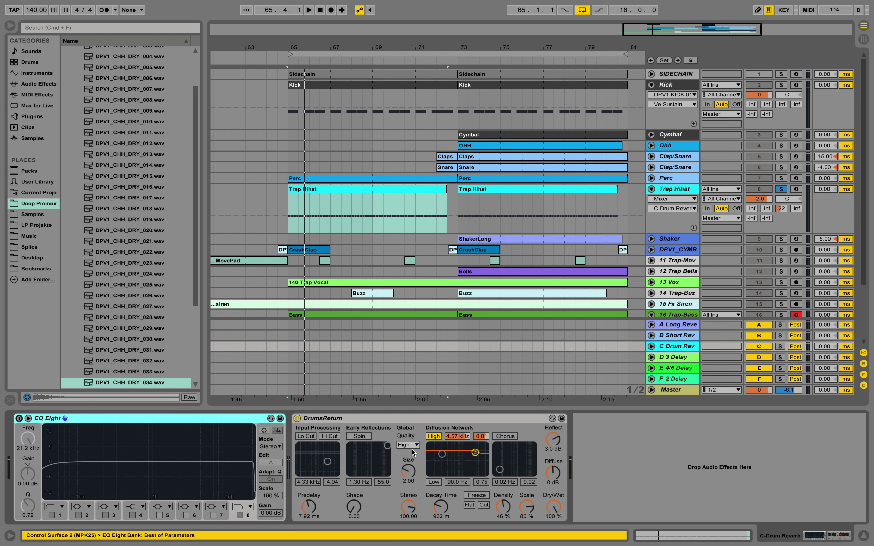
pyautogui.click(864, 537)
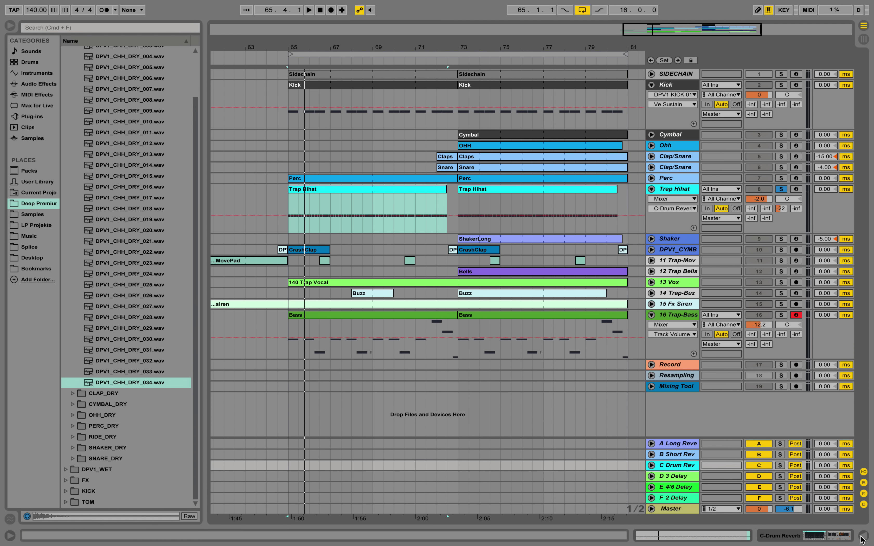
pyautogui.click(779, 189)
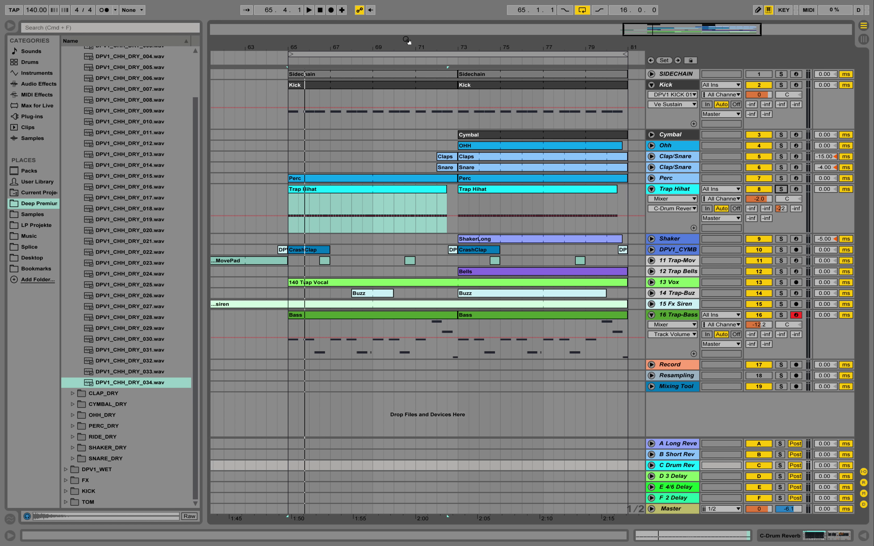
# Solo the Trap Hihat, Kick and 16 Trap-Bass tracks together, play them from bar 65 and clear the solos.
pyautogui.moveTo(407, 40); pyautogui.dragTo(407, 45)
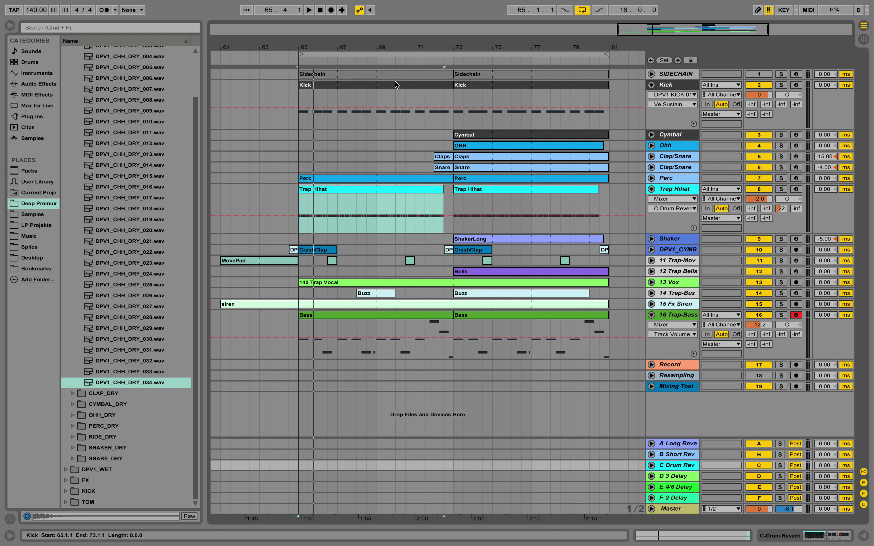
pyautogui.click(781, 189)
pyautogui.keyDown('super'); pyautogui.click(781, 85); pyautogui.keyUp('super')
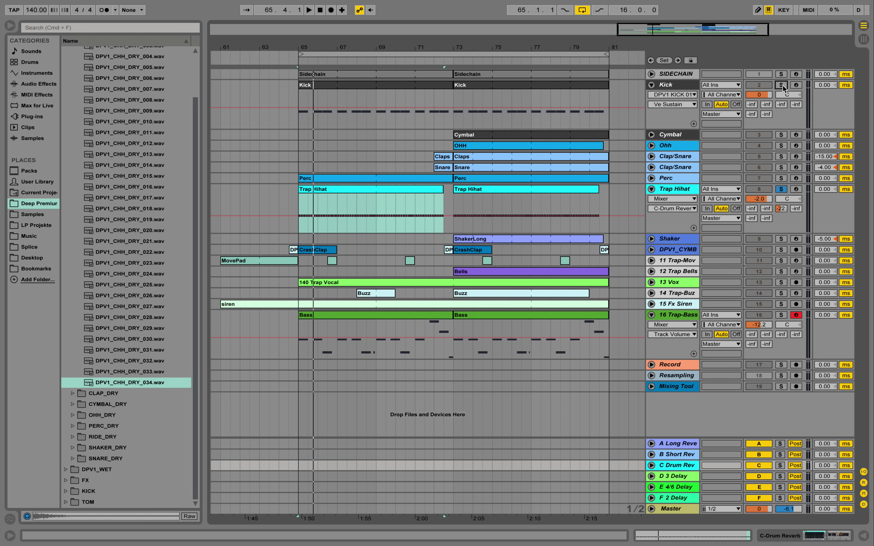
pyautogui.keyDown('super'); pyautogui.click(782, 315); pyautogui.keyUp('super')
pyautogui.press('space')
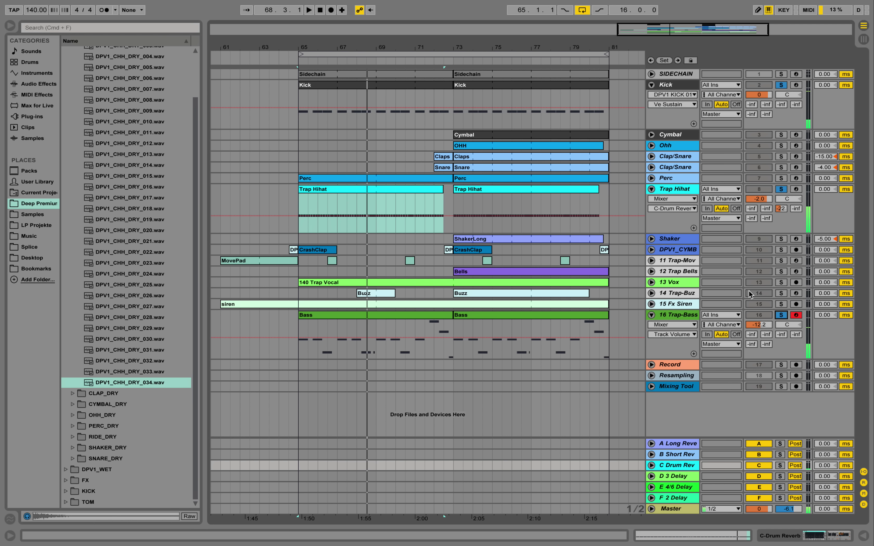
pyautogui.press('space')
pyautogui.click(780, 85)
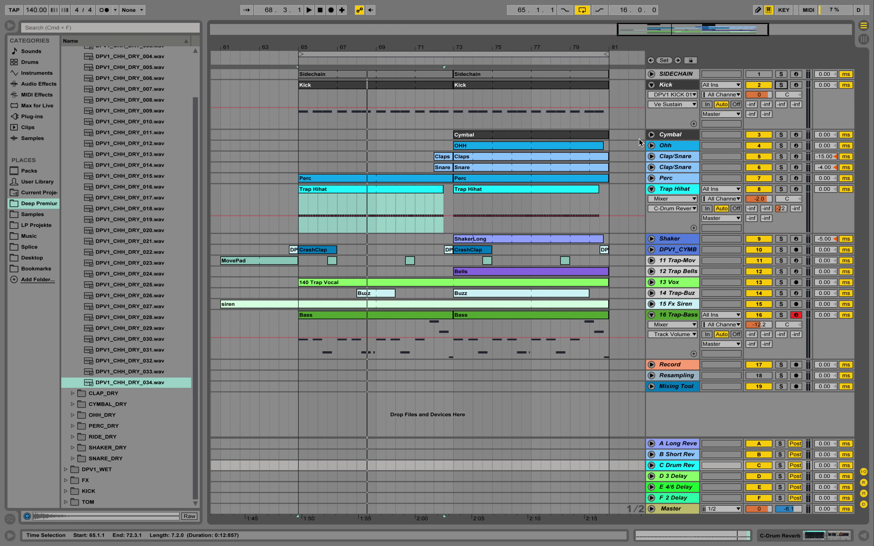
# Unfold the 13 Vox track, view the User Library folders in the browser and return to the drum sample pack's folder.
pyautogui.click(651, 282)
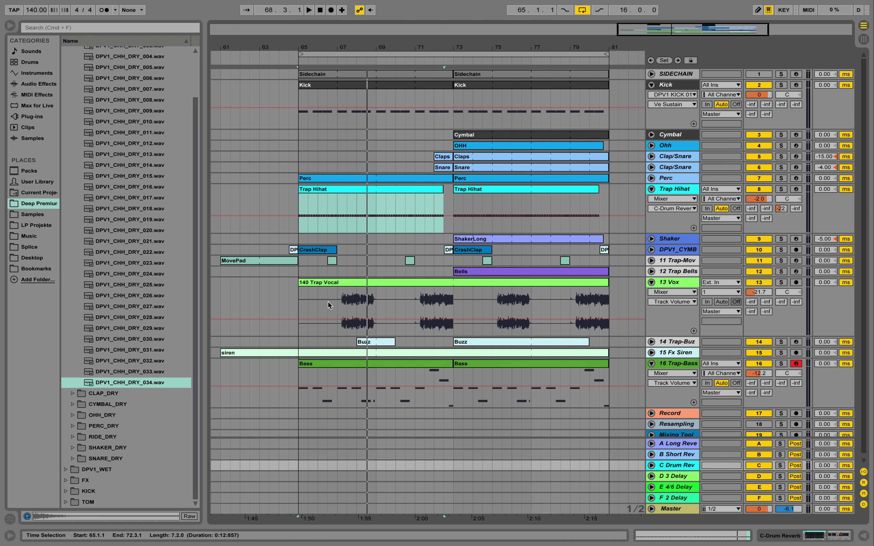
pyautogui.click(37, 182)
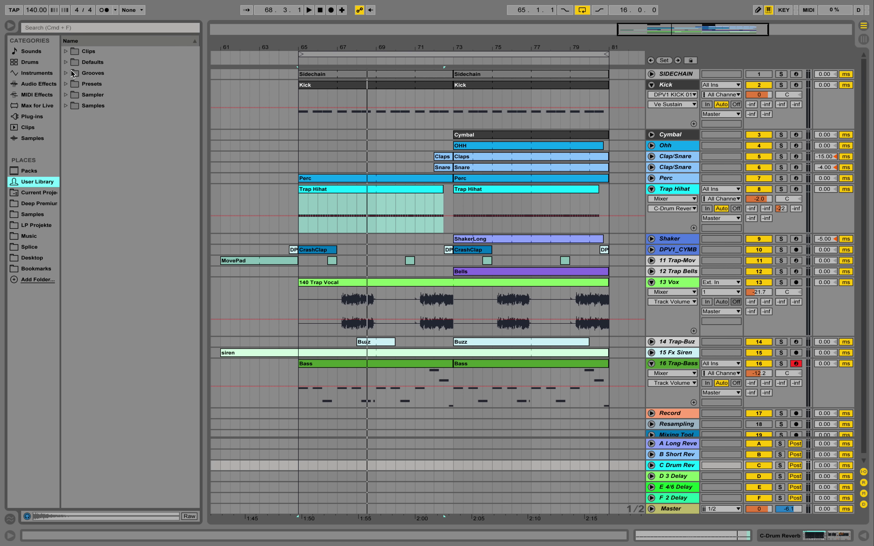
pyautogui.click(47, 202)
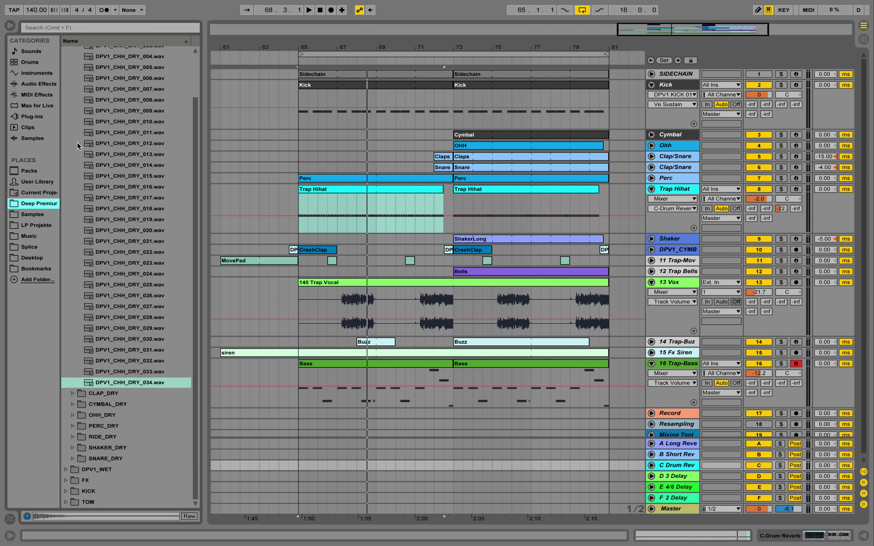
# Solo the 13 Vox track, play its vocal from bar 67 and show its EQ Eight and Chorus devices.
pyautogui.click(337, 302)
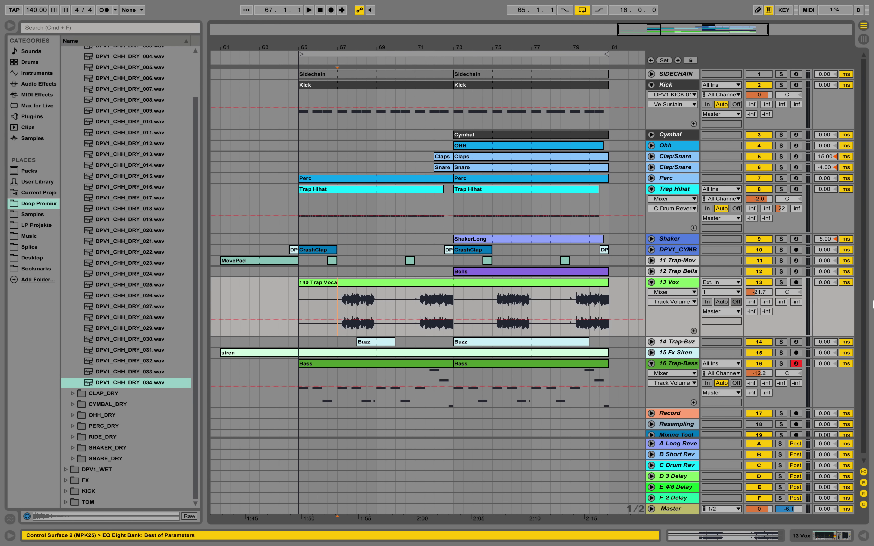
pyautogui.click(781, 282)
pyautogui.press('space')
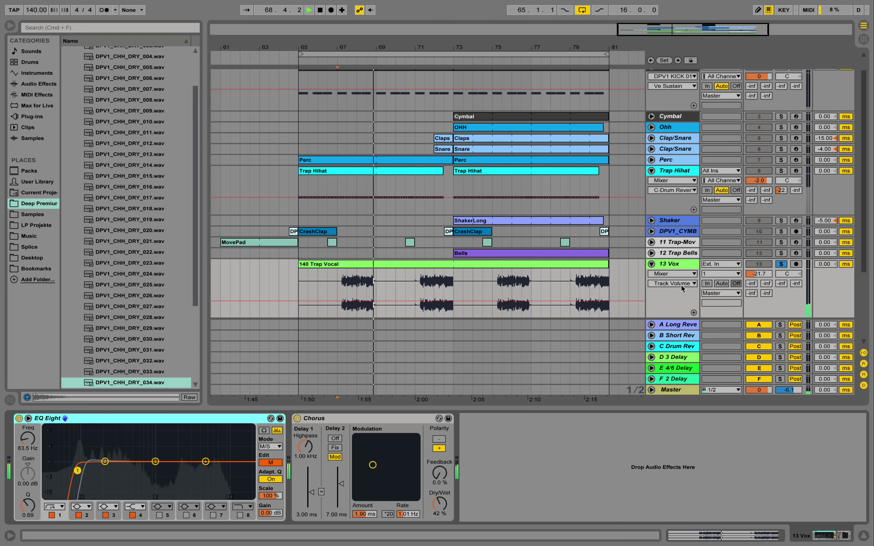
pyautogui.doubleClick(681, 284)
pyautogui.press('space')
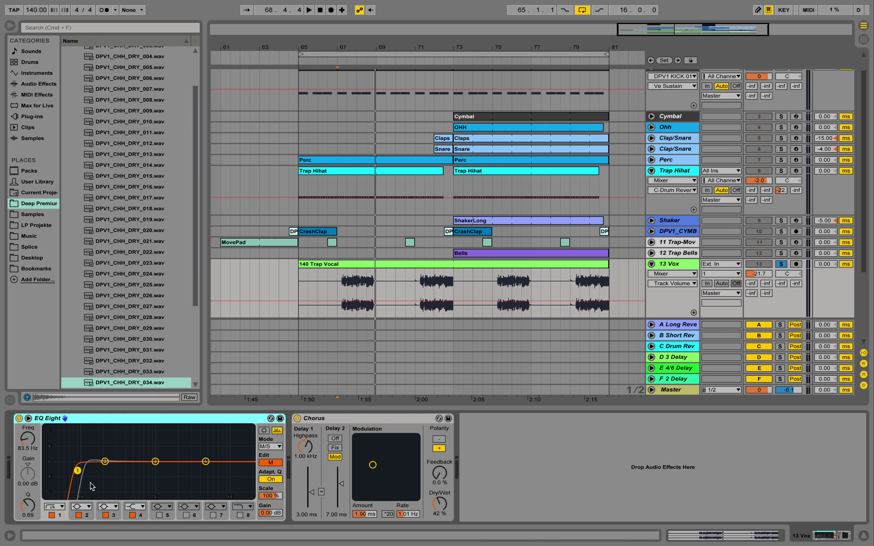
# Play the vocal from bar 67 with EQ Eight bypassed, turn EQ Eight back on during playback, and hide the devices.
pyautogui.click(18, 418)
pyautogui.click(339, 285)
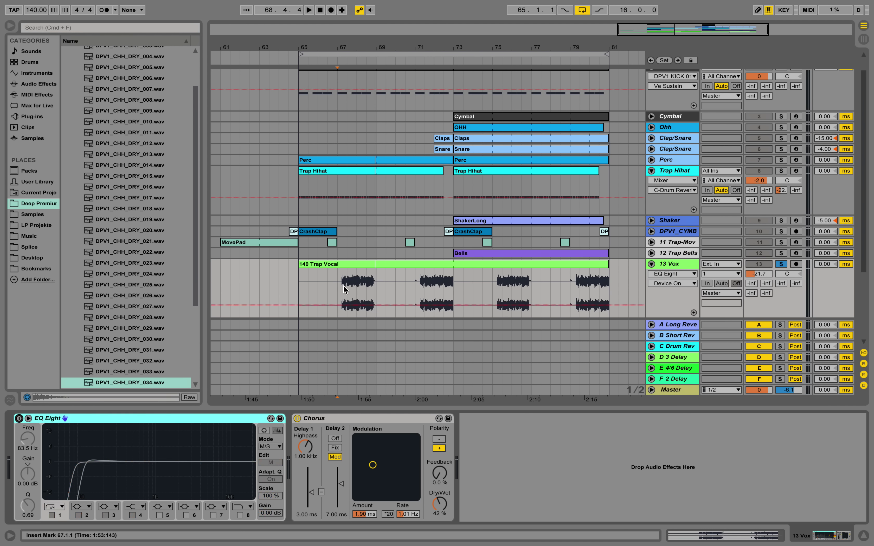
pyautogui.press('space')
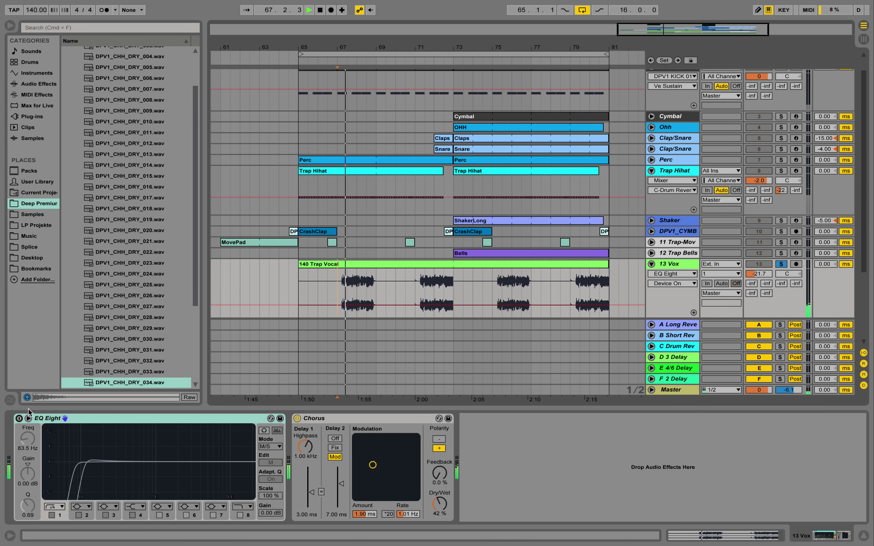
pyautogui.click(19, 418)
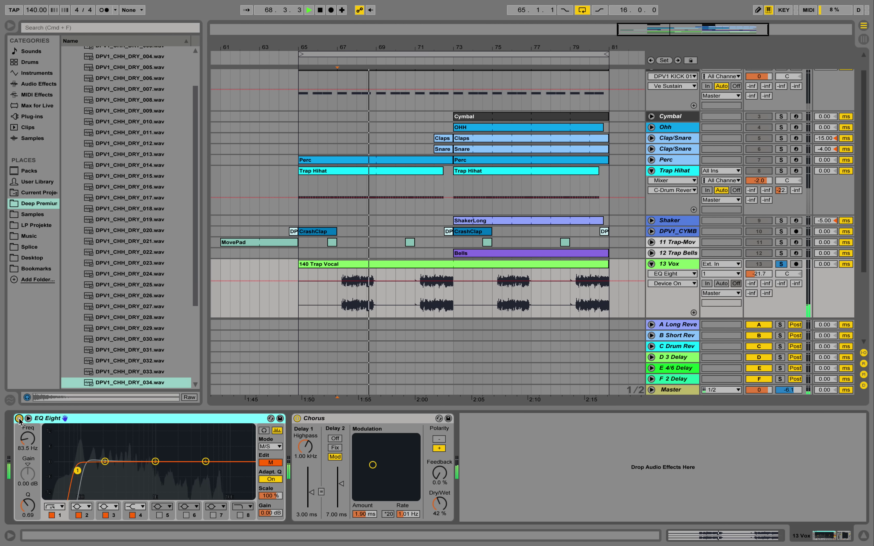
pyautogui.press('space')
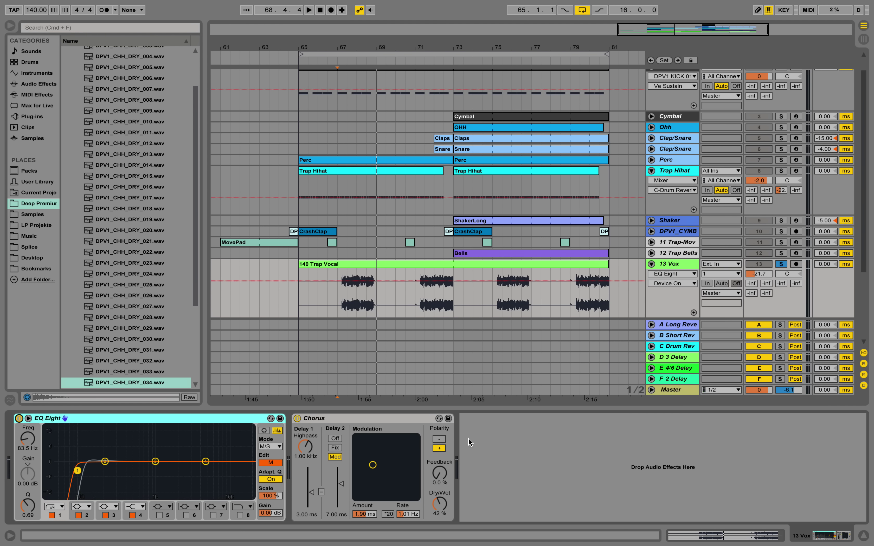
pyautogui.click(862, 536)
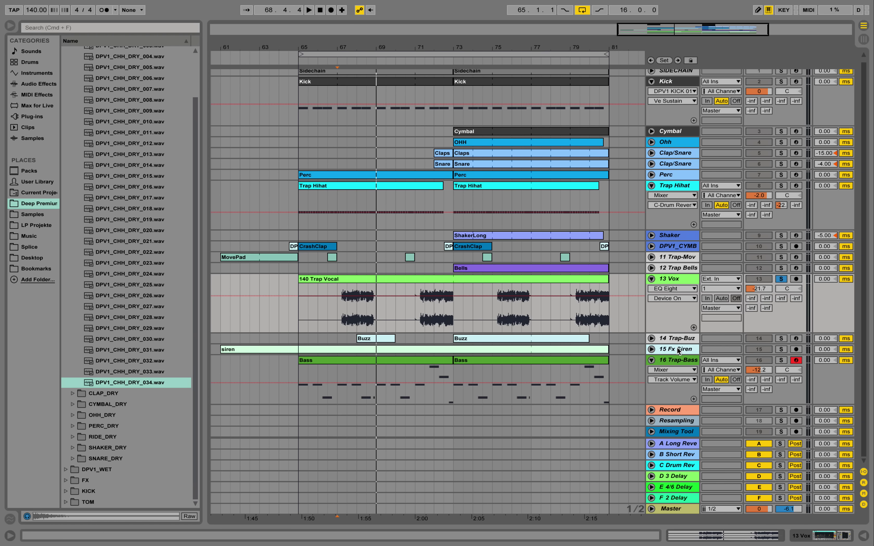
# Unfold the 14 Trap-BuzzAhhh track and show its device chain.
pyautogui.click(651, 338)
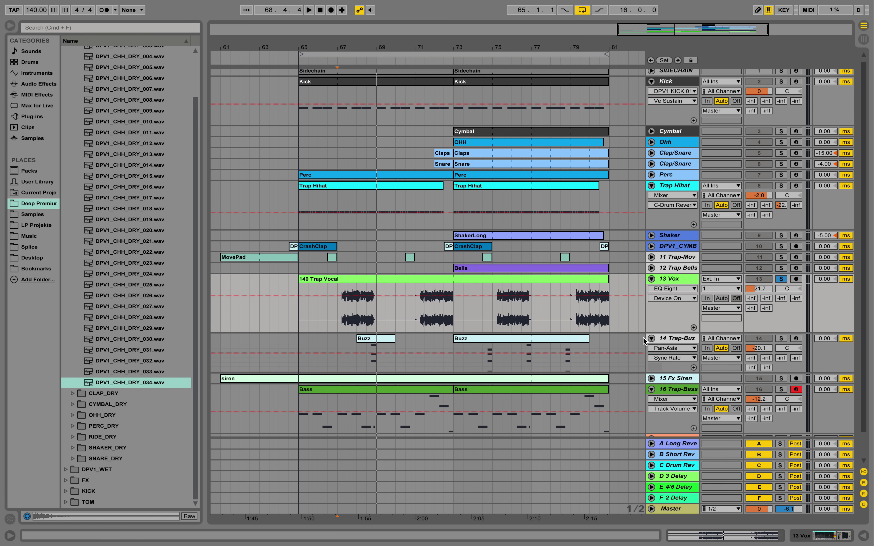
pyautogui.click(680, 341)
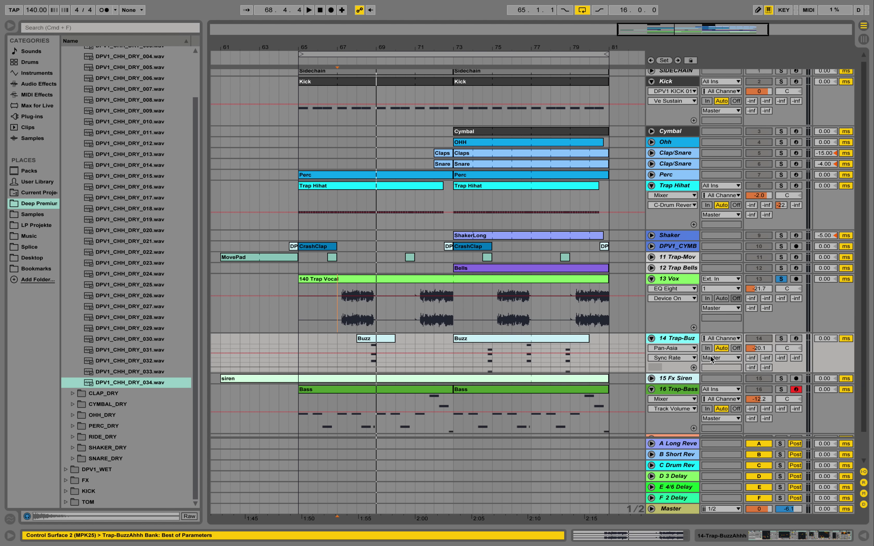
pyautogui.doubleClick(680, 339)
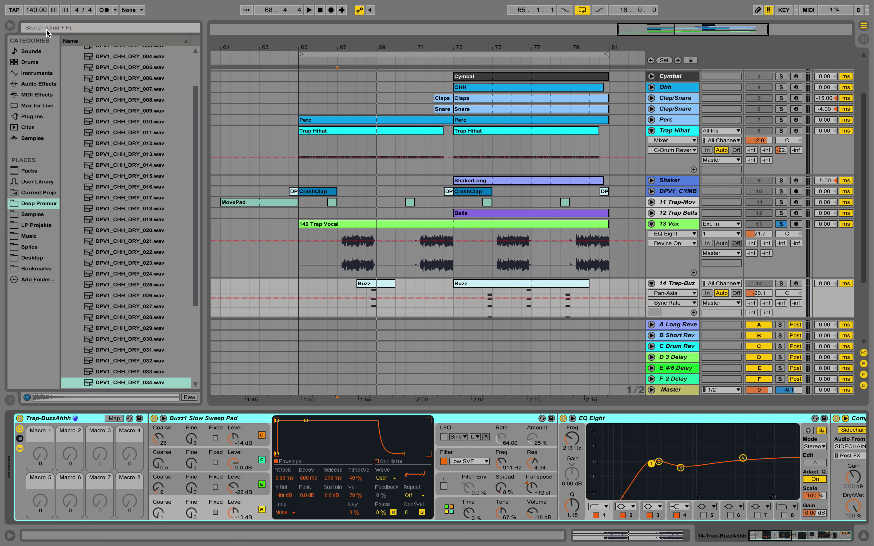
# Search the browser's Sounds category for "buzz slow" and select Buzz1 Slow Sweep Pad.adv.
pyautogui.click(44, 51)
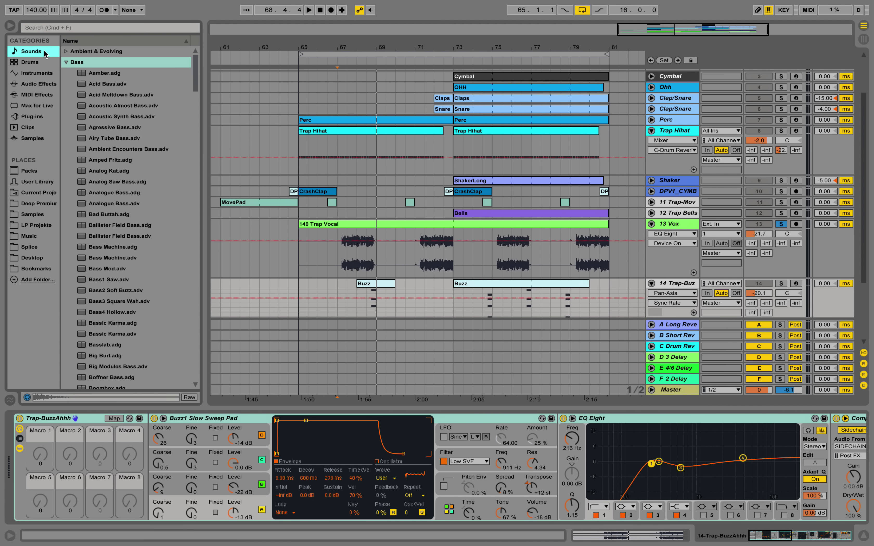
pyautogui.click(46, 23)
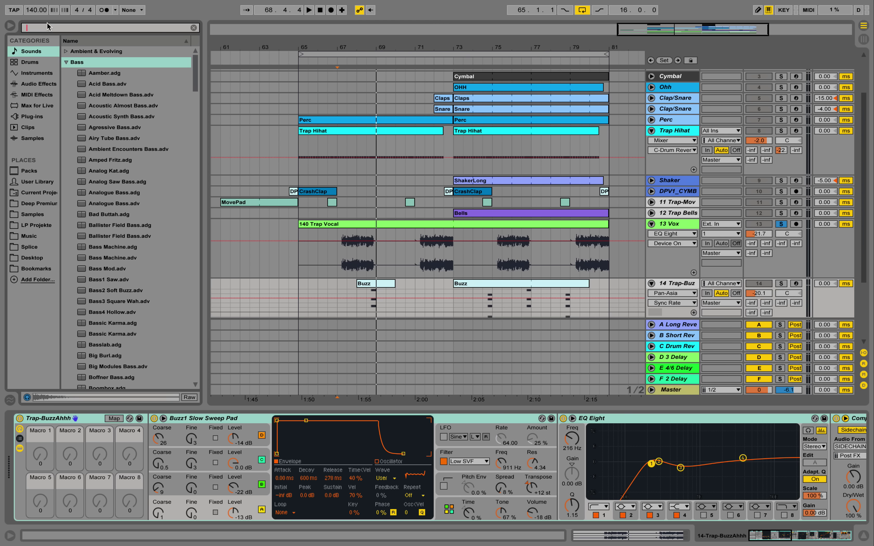
pyautogui.write('buzz slow')
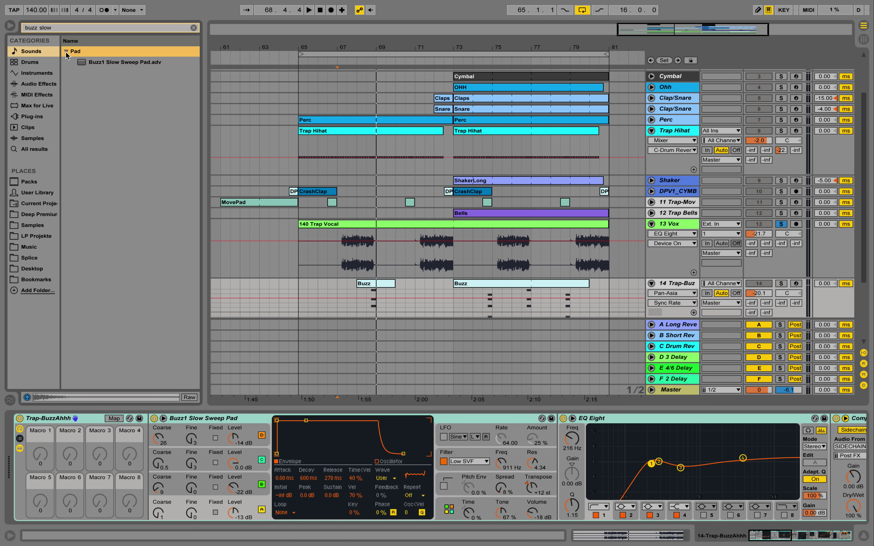
pyautogui.click(119, 65)
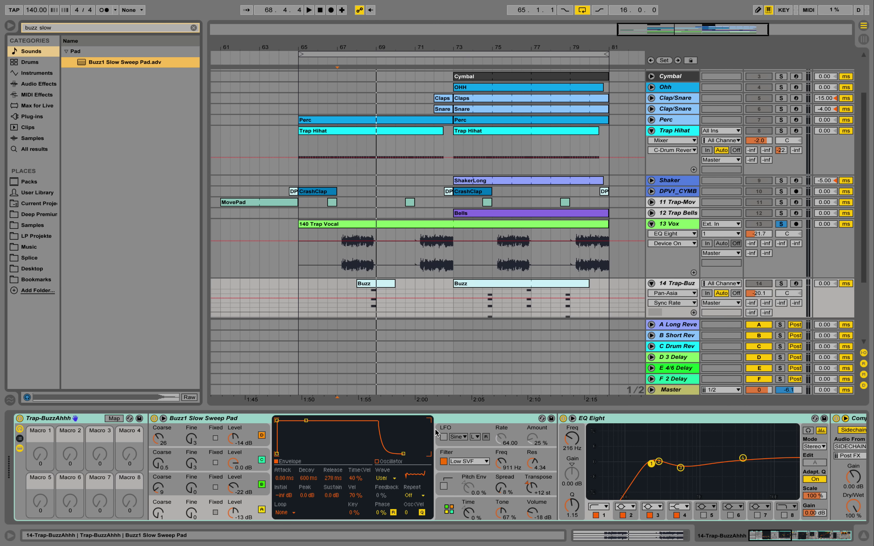
# Examine the EQ Eight, Compressor Sidechain, Auto Filter and Singing A devices in the Trap-BuzzAhhh chain.
pyautogui.click(611, 418)
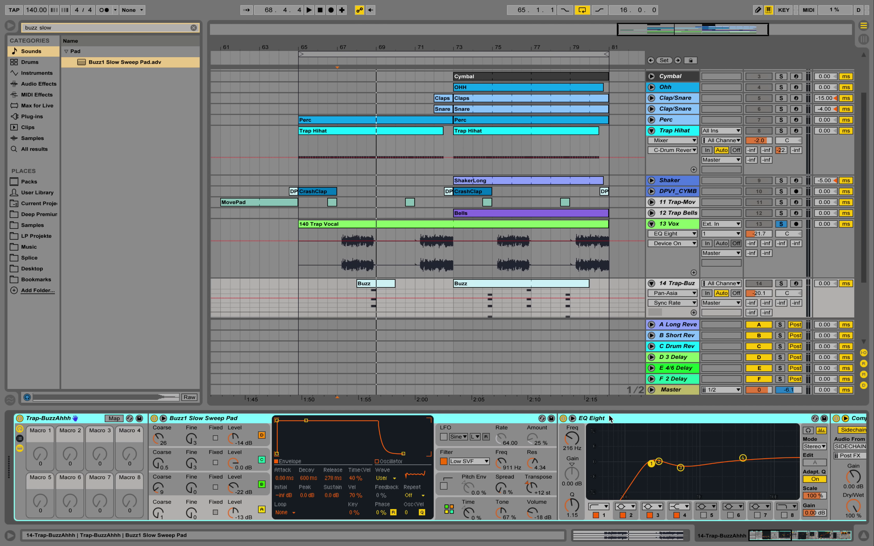
pyautogui.moveTo(764, 537); pyautogui.dragTo(784, 537)
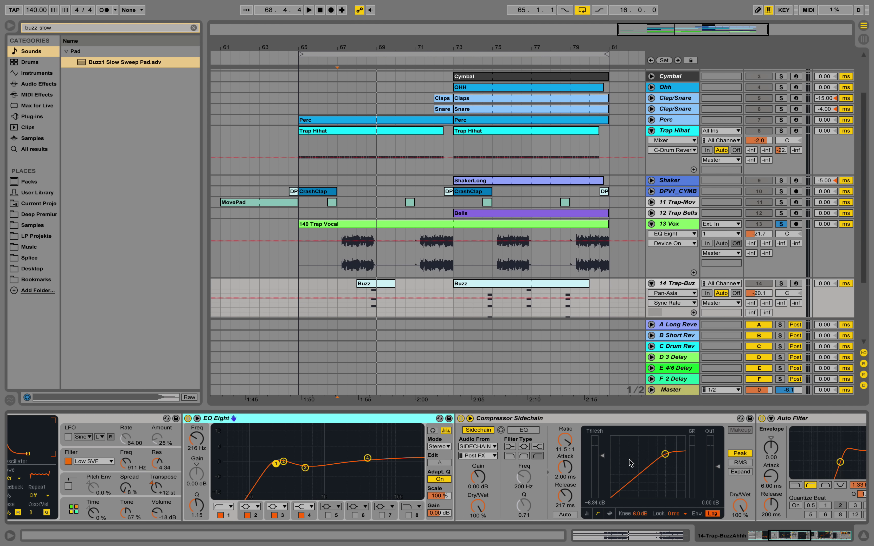
pyautogui.moveTo(798, 540); pyautogui.dragTo(811, 541)
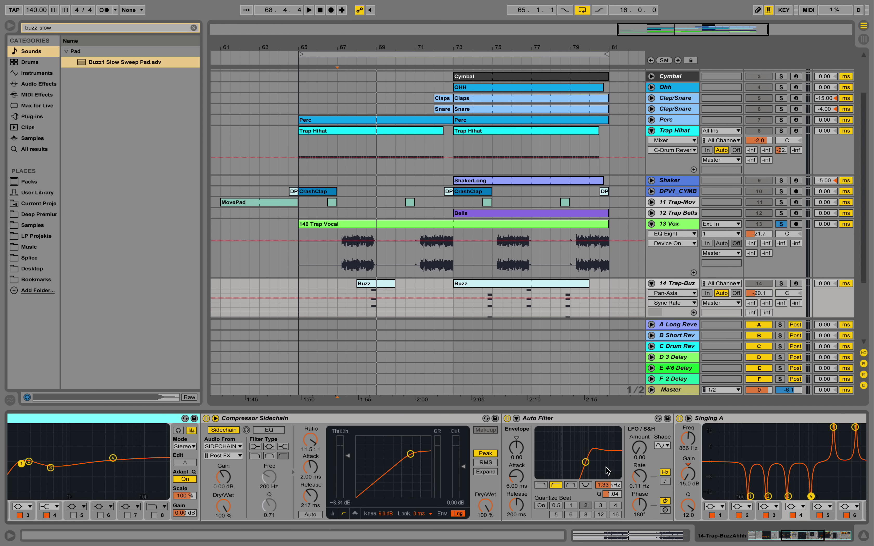
# Search the browser's Audio Effects for "sing" and select the EQ Eight formant preset Singing A.adv.
pyautogui.moveTo(793, 539); pyautogui.dragTo(805, 539)
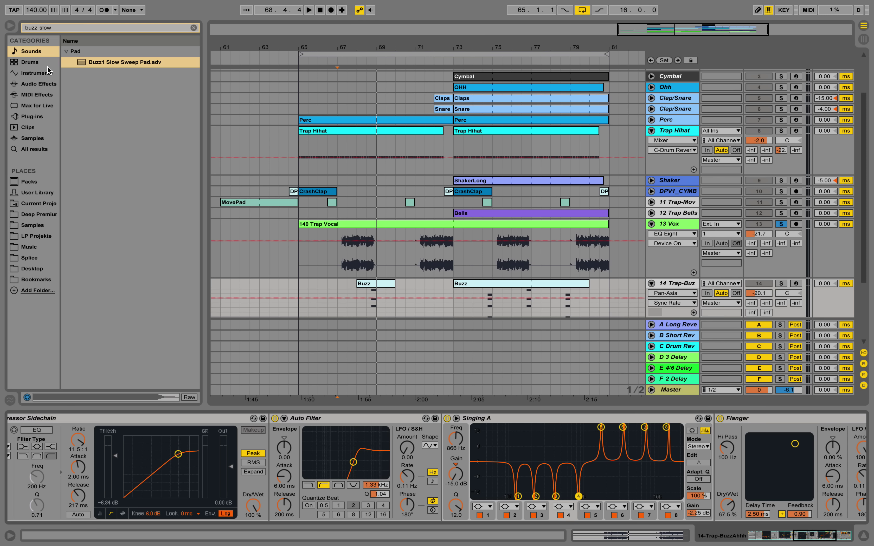
pyautogui.click(39, 83)
pyautogui.click(194, 27)
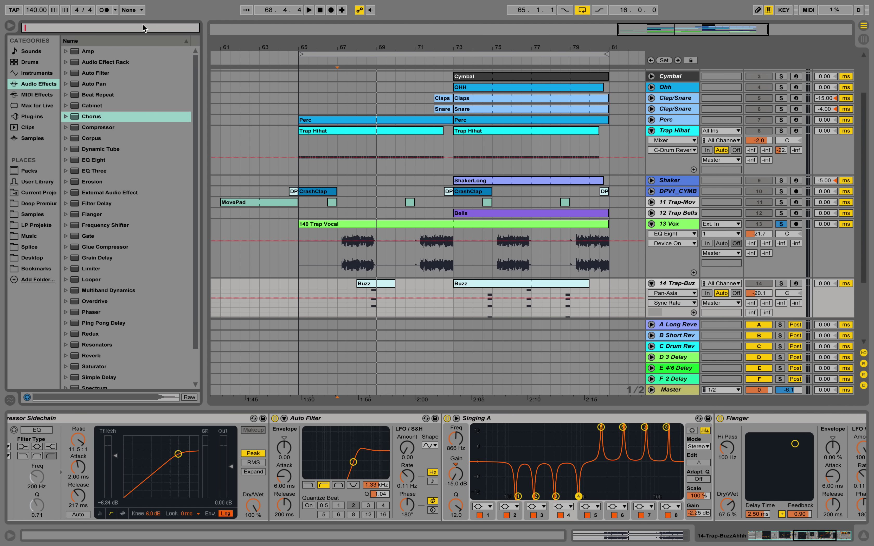
pyautogui.write('sing')
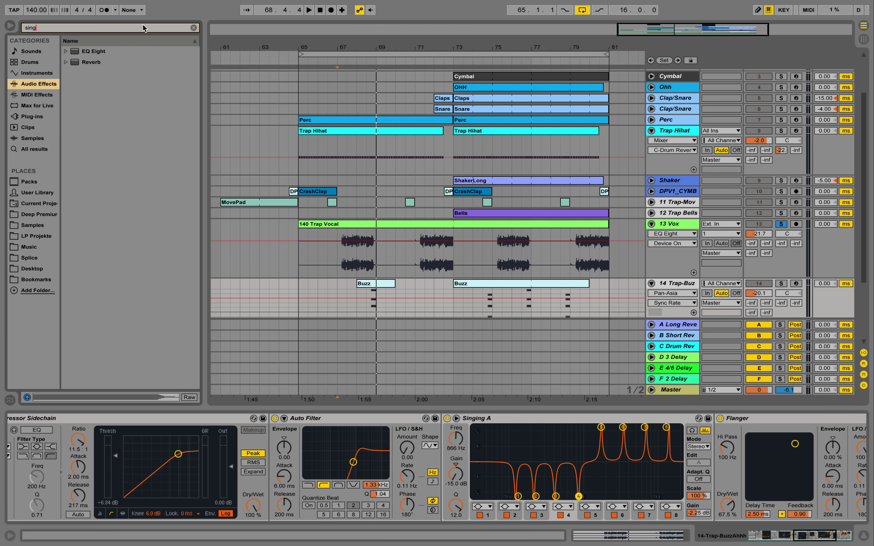
pyautogui.click(67, 52)
pyautogui.click(72, 62)
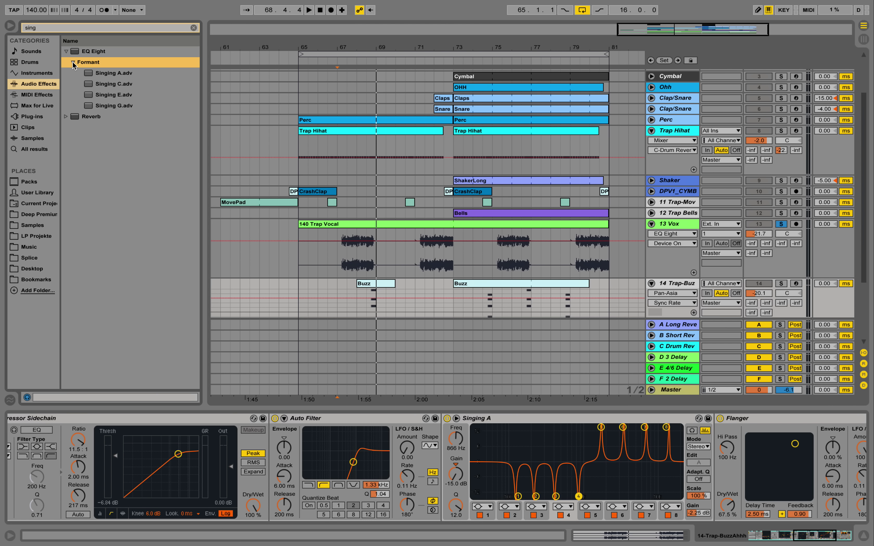
pyautogui.click(112, 76)
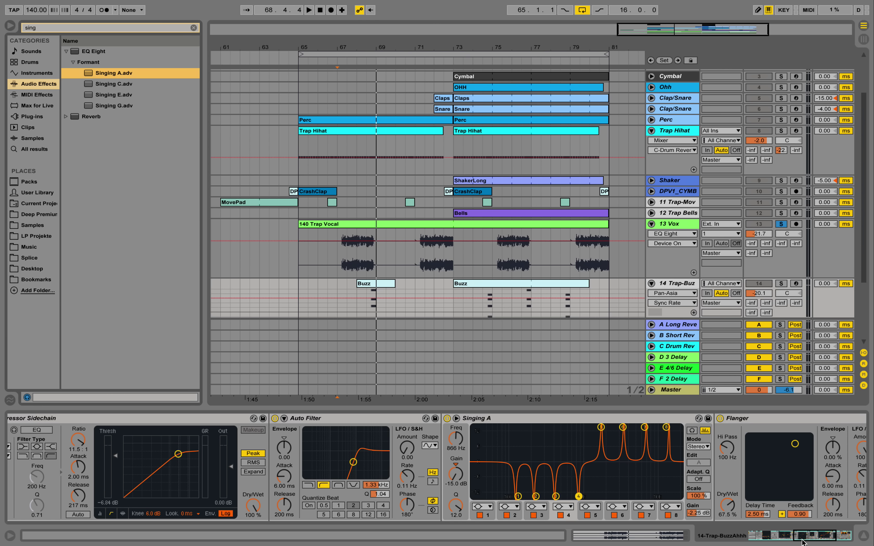
# Show the Trap-BuzzAhhh chain through to its Ping Pong delay, then solo the track and play its first Buzz clip.
pyautogui.moveTo(804, 538); pyautogui.dragTo(813, 538)
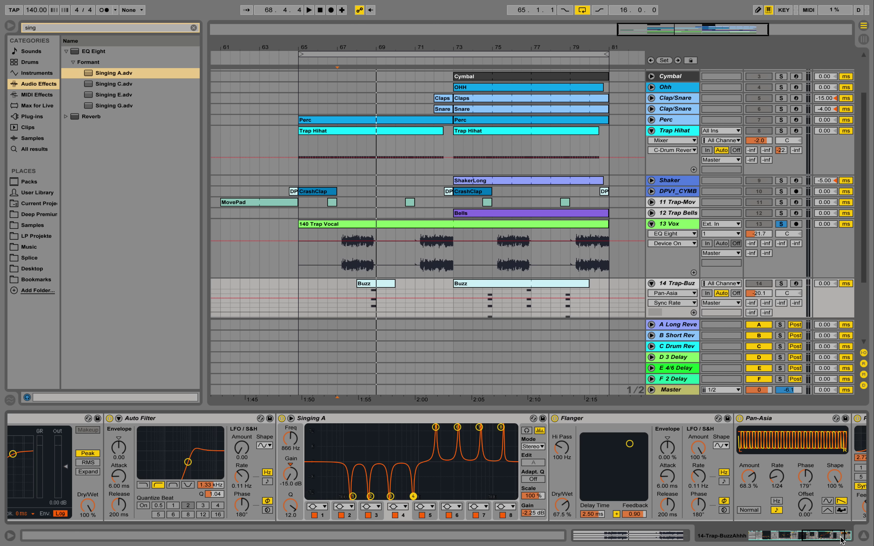
pyautogui.moveTo(828, 537)
pyautogui.mouseDown()
pyautogui.moveTo(789, 537)
pyautogui.moveTo(842, 539)
pyautogui.mouseUp()
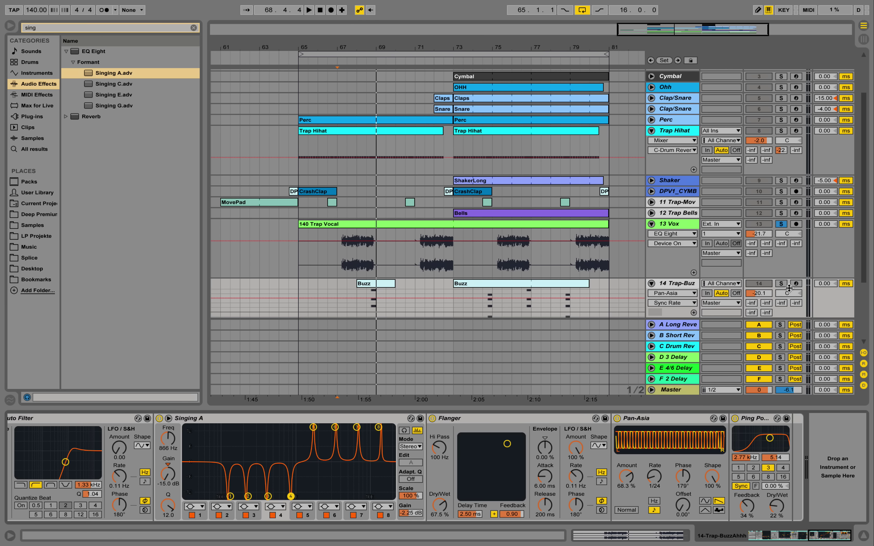
pyautogui.click(780, 283)
pyautogui.click(367, 295)
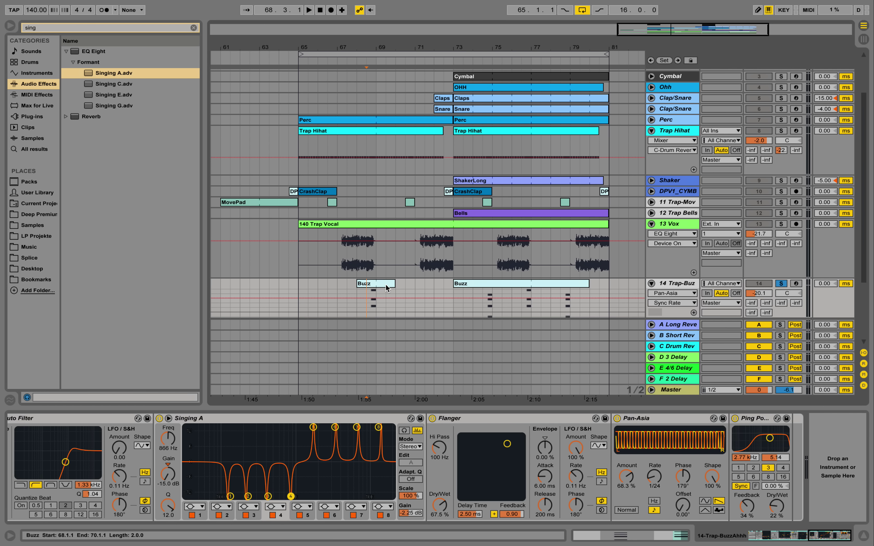
pyautogui.press('space')
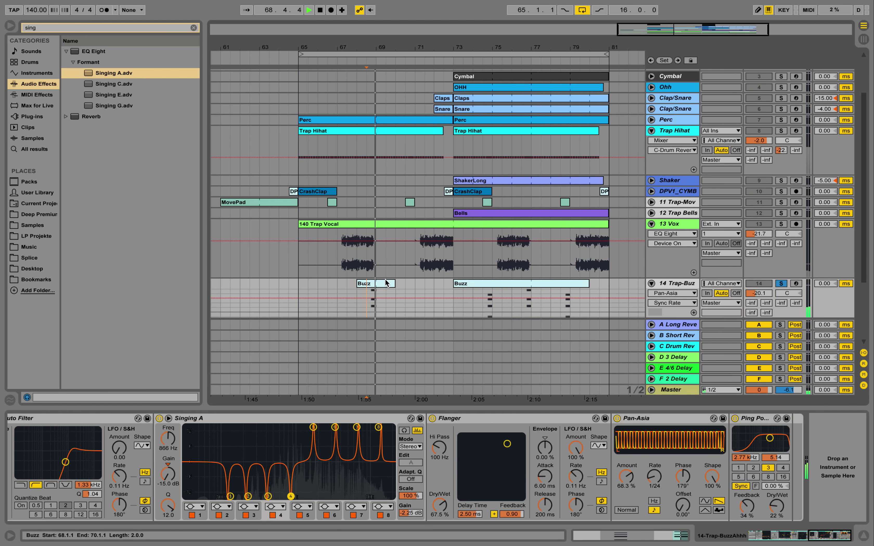
# Return to the start of the buzz device chain and find Buzz1 Slow Sweep Pad.adv in Sounds by searching "buzz sl".
pyautogui.click(789, 535)
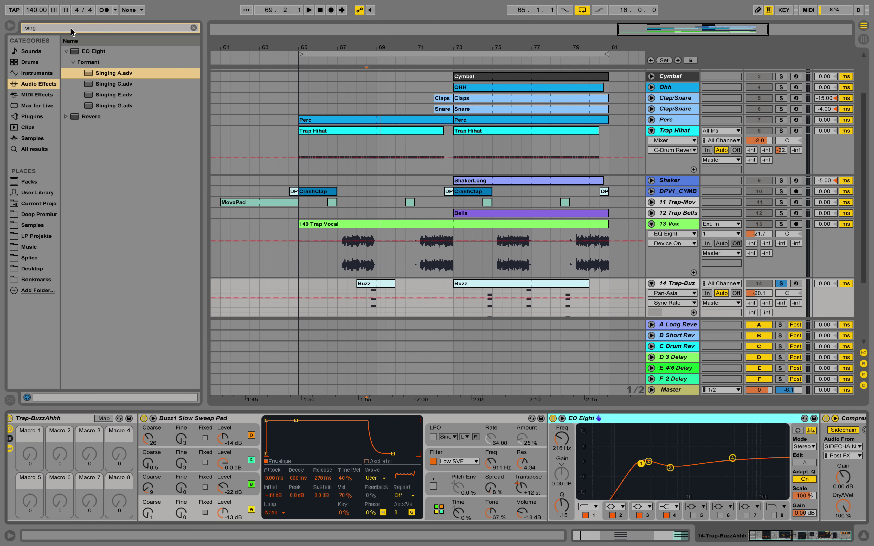
pyautogui.hotkey('ctrl', 'f')
pyautogui.click(28, 52)
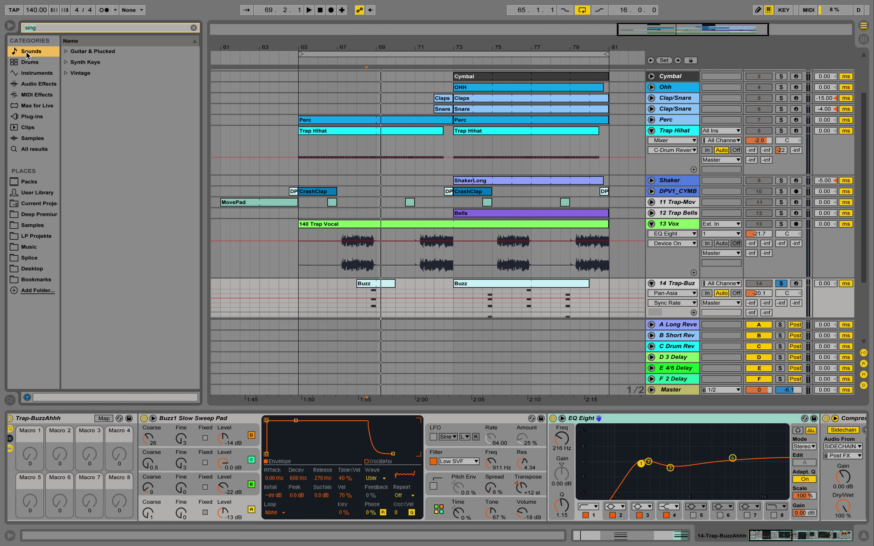
pyautogui.hotkey('ctrl', 'f')
pyautogui.write('buzz sl')
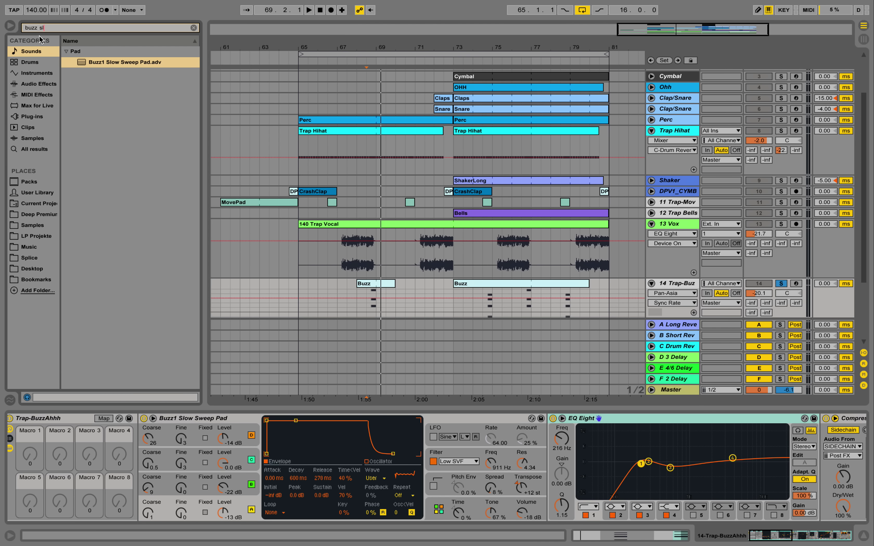
pyautogui.click(156, 63)
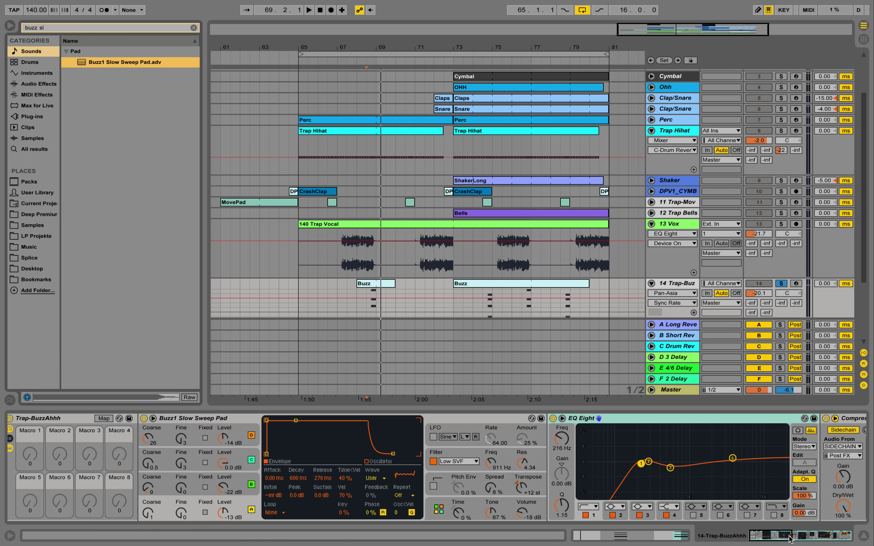
# Show the buzz chain from Compressor Sidechain onward and play the first Buzz clip soloed from bar 68.
pyautogui.moveTo(789, 536); pyautogui.dragTo(831, 536)
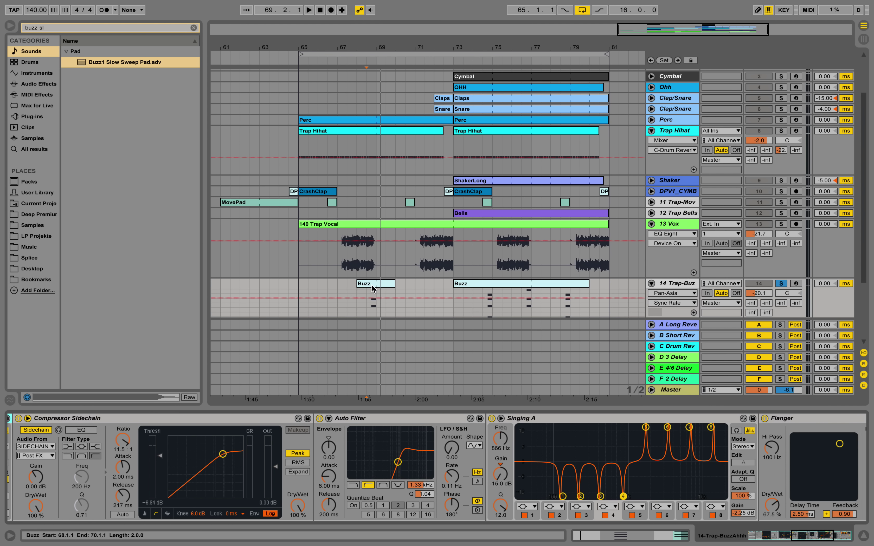
pyautogui.click(374, 298)
pyautogui.press('space')
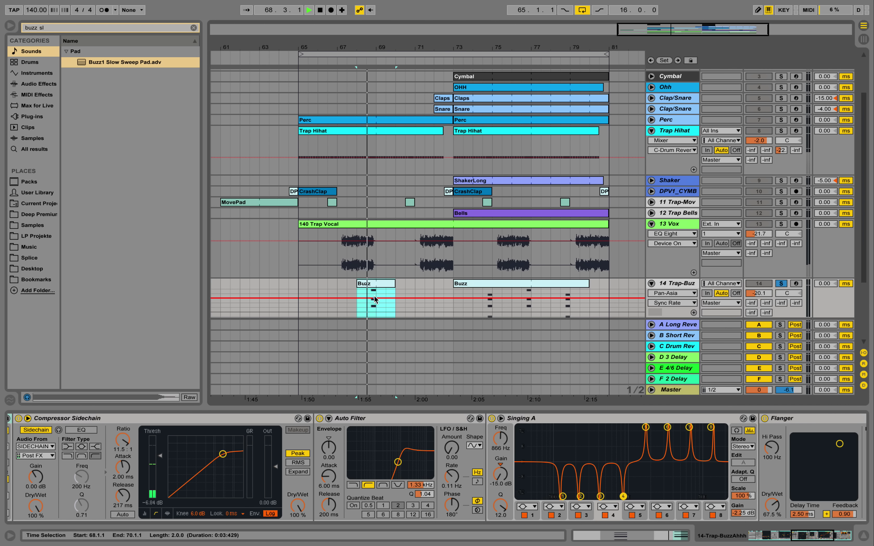
pyautogui.press('space')
# Open the first Buzz clip in the note editor and examine the pitches of its two chords.
pyautogui.doubleClick(374, 298)
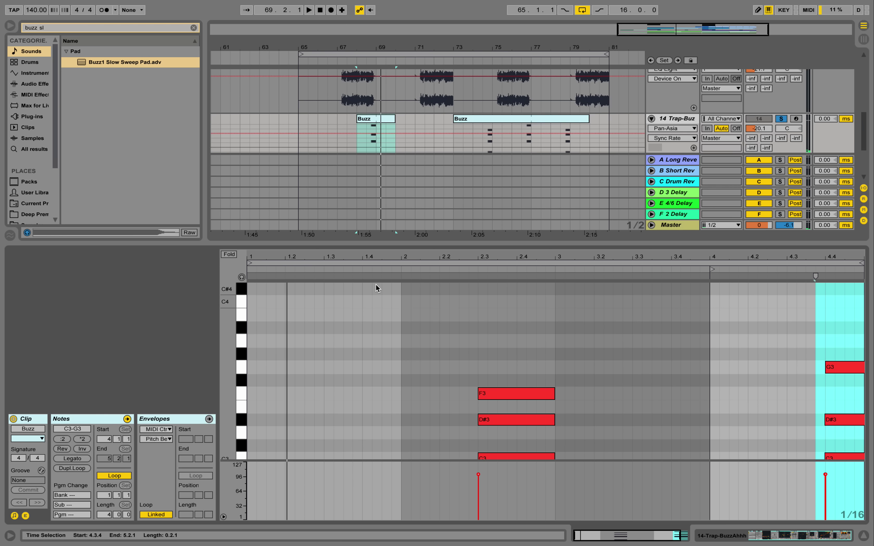
pyautogui.click(516, 378)
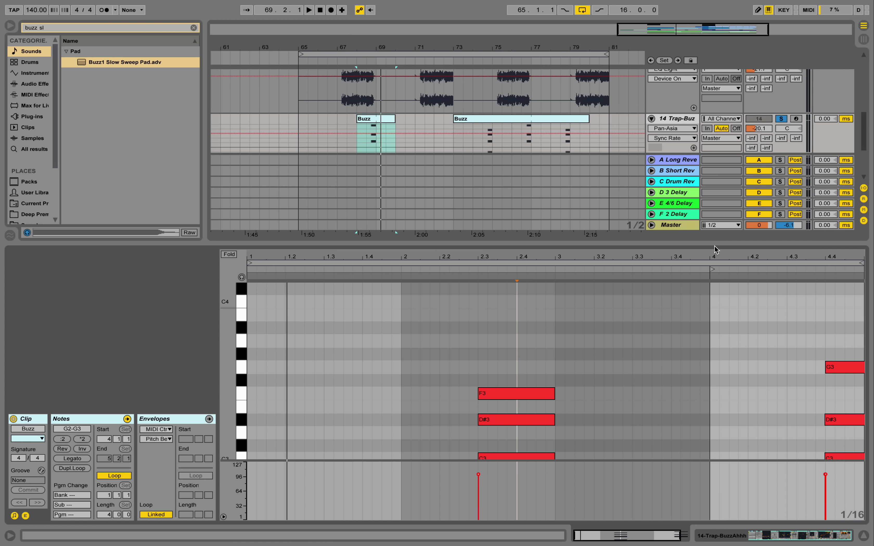
pyautogui.moveTo(241, 378)
pyautogui.mouseDown()
pyautogui.moveTo(227, 378)
pyautogui.moveTo(227, 367)
pyautogui.mouseUp()
pyautogui.moveTo(798, 310); pyautogui.dragTo(863, 411)
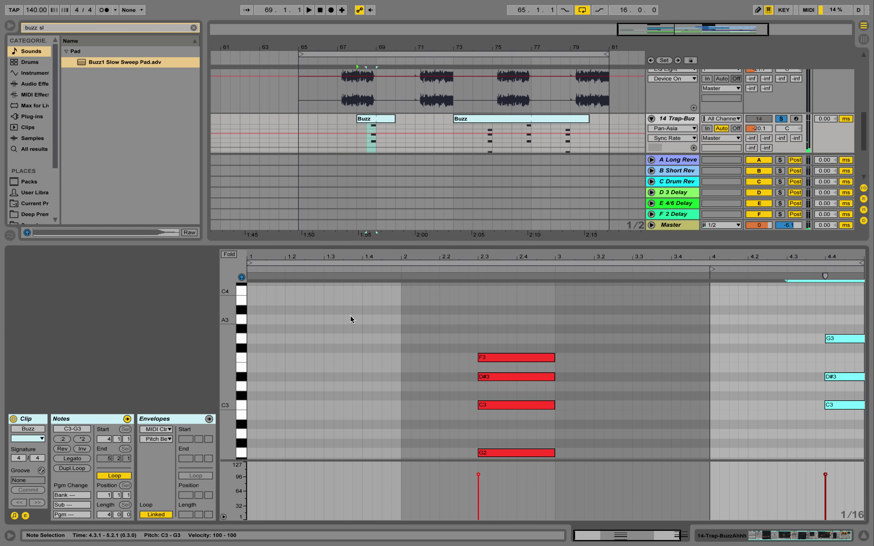
pyautogui.moveTo(356, 313); pyautogui.dragTo(659, 541)
# Bring back the buzz devices and play the full arrangement from about bar 73 with the buzz track unsoloed.
pyautogui.click(777, 534)
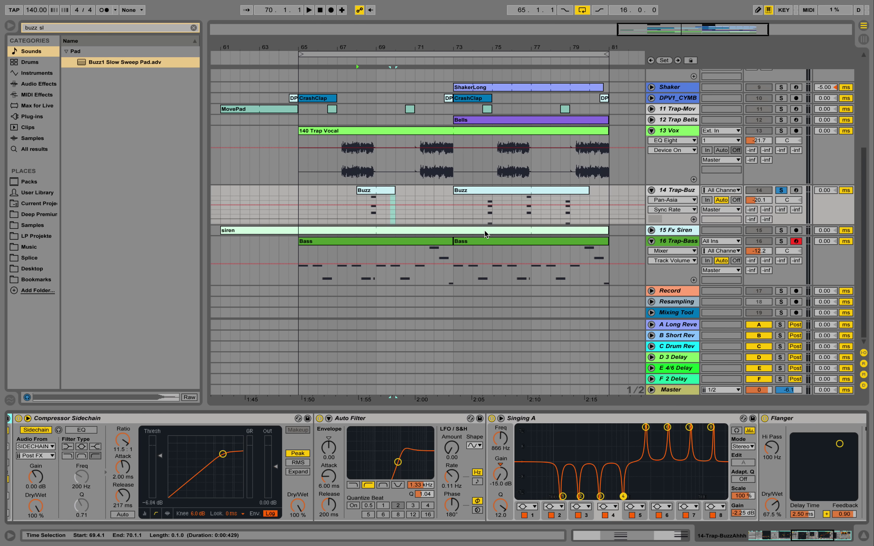
pyautogui.click(459, 215)
pyautogui.press('space')
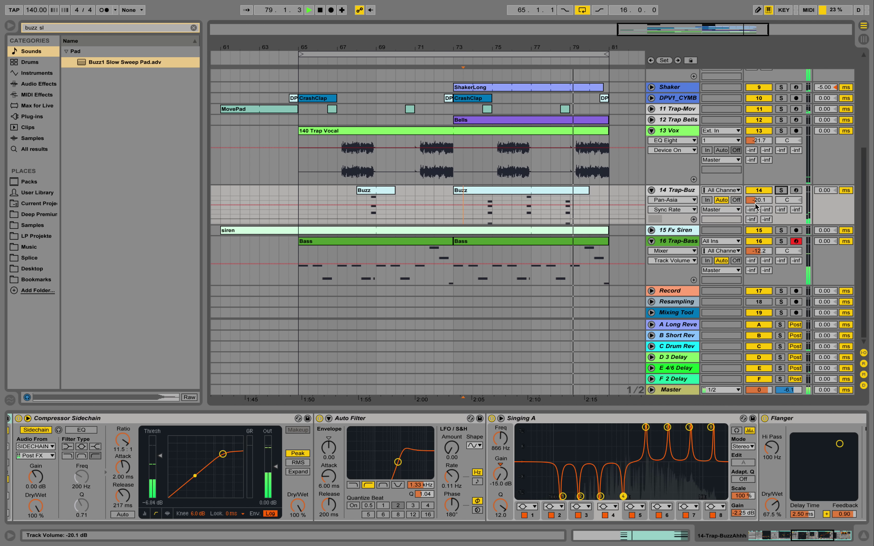
pyautogui.press('space')
# Unfold the 15 Fx Siren track, show its Chorus and Simple Delay, and play it soloed from bar 61.
pyautogui.click(652, 230)
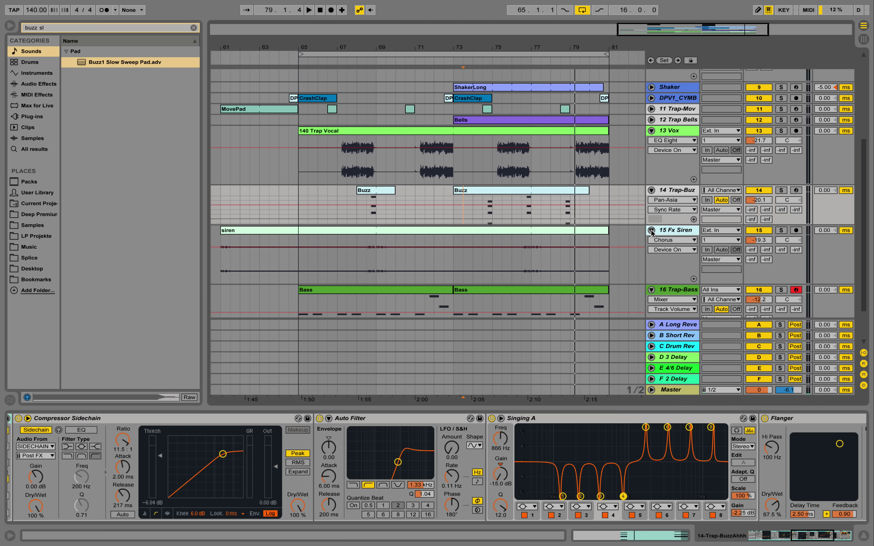
pyautogui.click(576, 237)
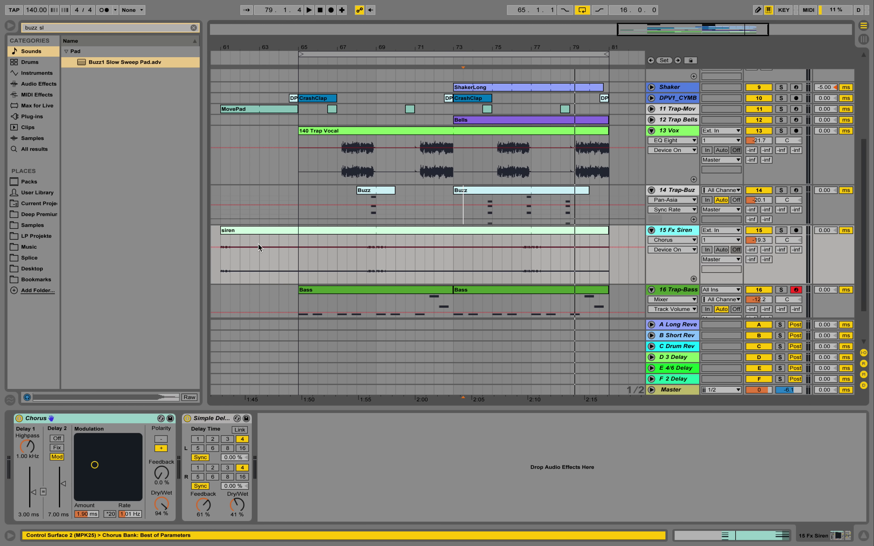
pyautogui.click(221, 245)
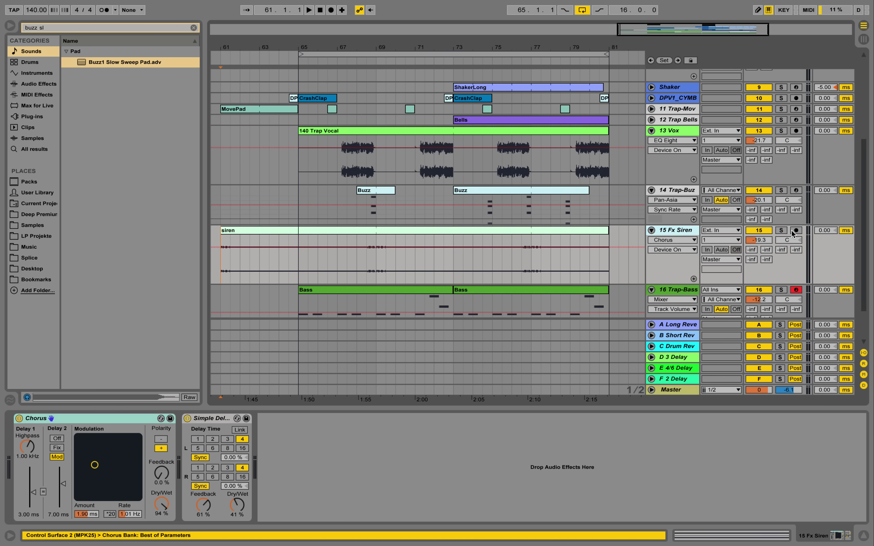
pyautogui.click(782, 230)
pyautogui.press('space')
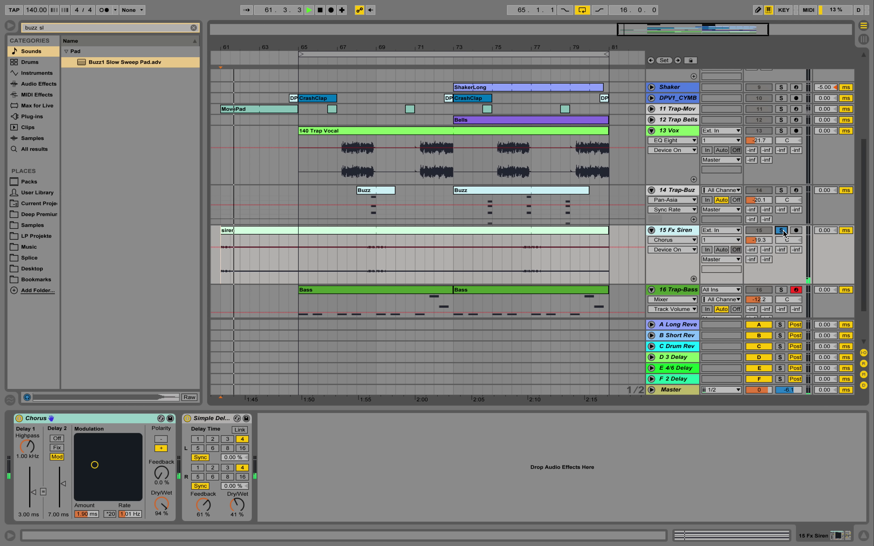
pyautogui.press('space')
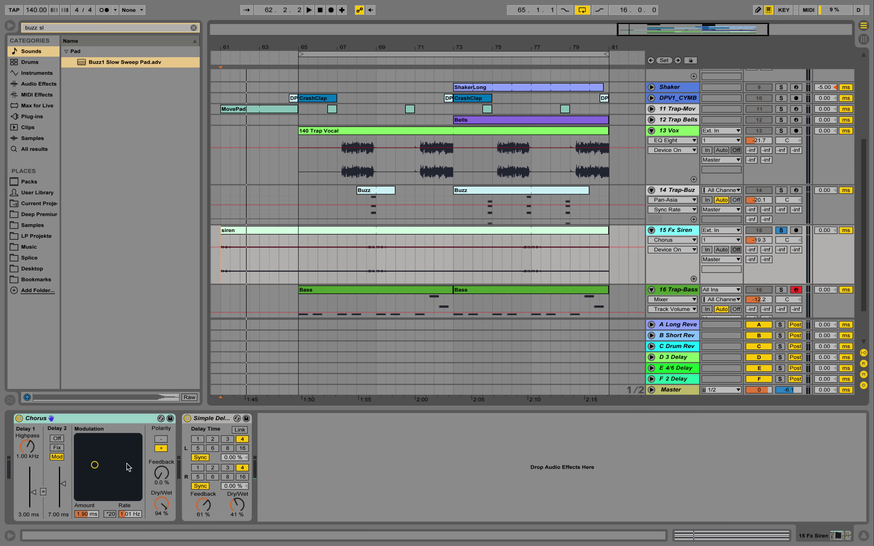
# Fold the 15 Fx Siren and 14 Trap-BuzzAhhh tracks.
pyautogui.click(651, 230)
pyautogui.scroll(2, 667, 254)
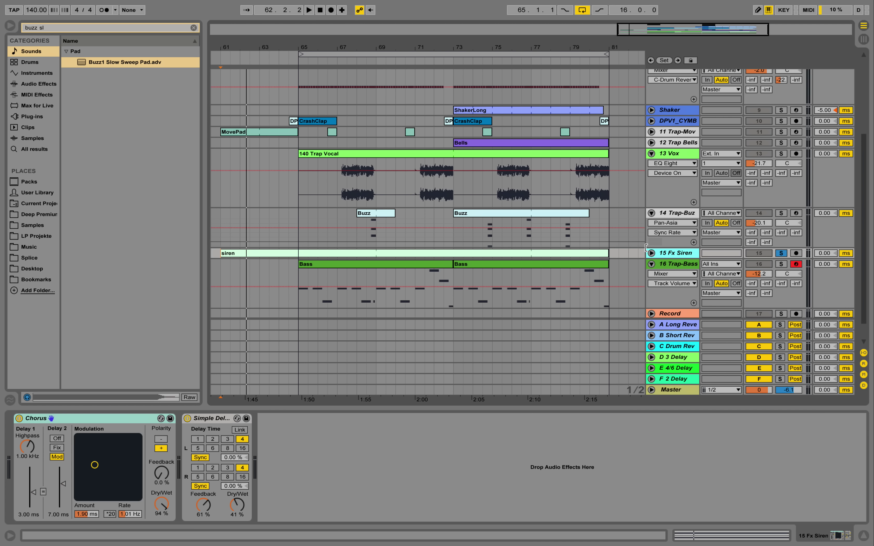
pyautogui.click(652, 214)
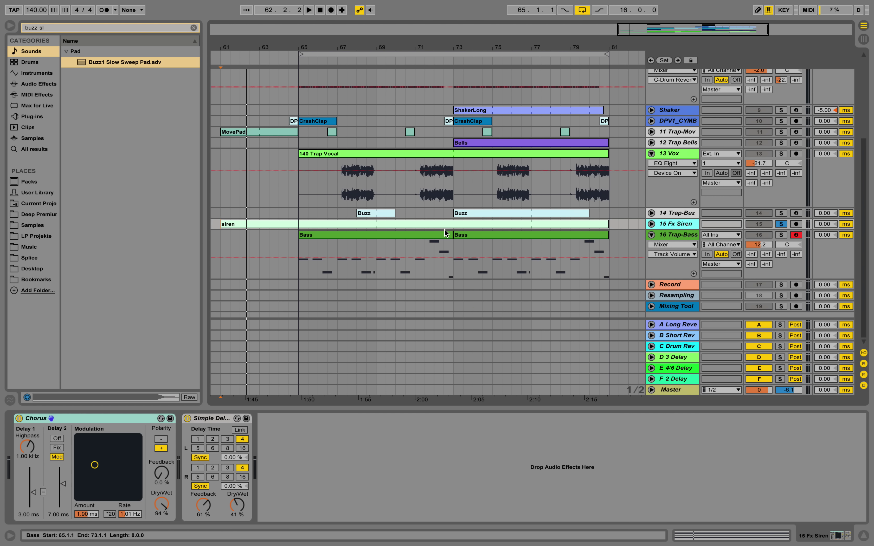
# Open the first Bass clip on 16 Trap-Bass and examine its full note pattern while it plays soloed.
pyautogui.click(439, 235)
pyautogui.doubleClick(439, 236)
pyautogui.click(706, 336)
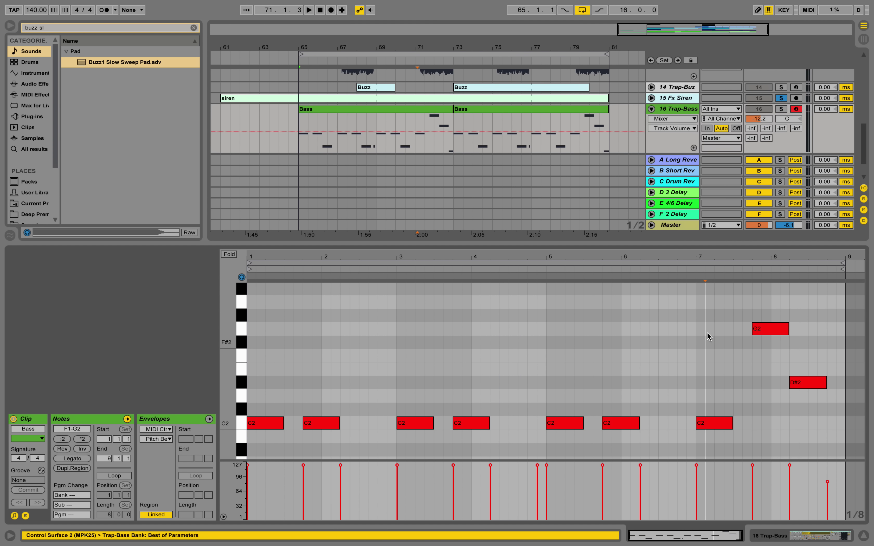
pyautogui.click(541, 272)
pyautogui.scroll(-3, 650, 363)
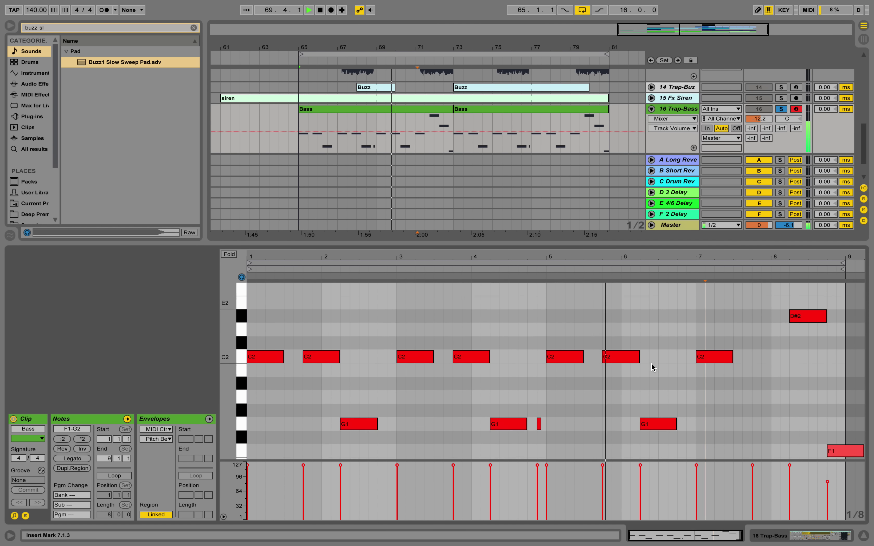
pyautogui.scroll(1, 651, 367)
pyautogui.scroll(2, 651, 365)
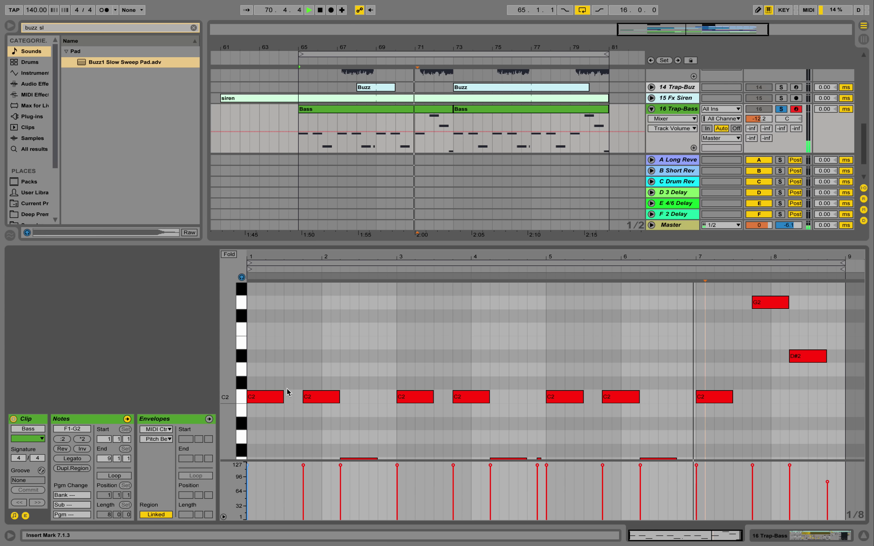
pyautogui.moveTo(231, 375); pyautogui.dragTo(253, 374)
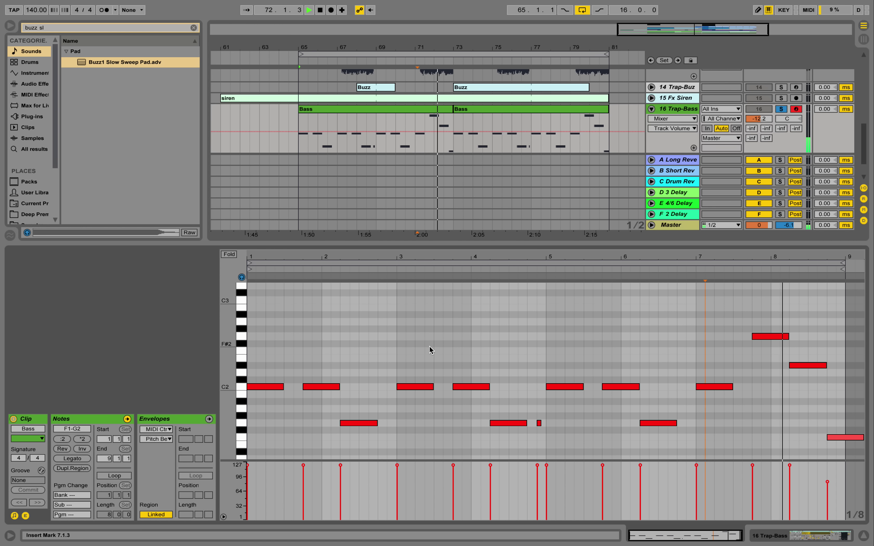
# Unsolo 16 Trap-Bass during playback, hide the clip editor and stop playback.
pyautogui.click(781, 109)
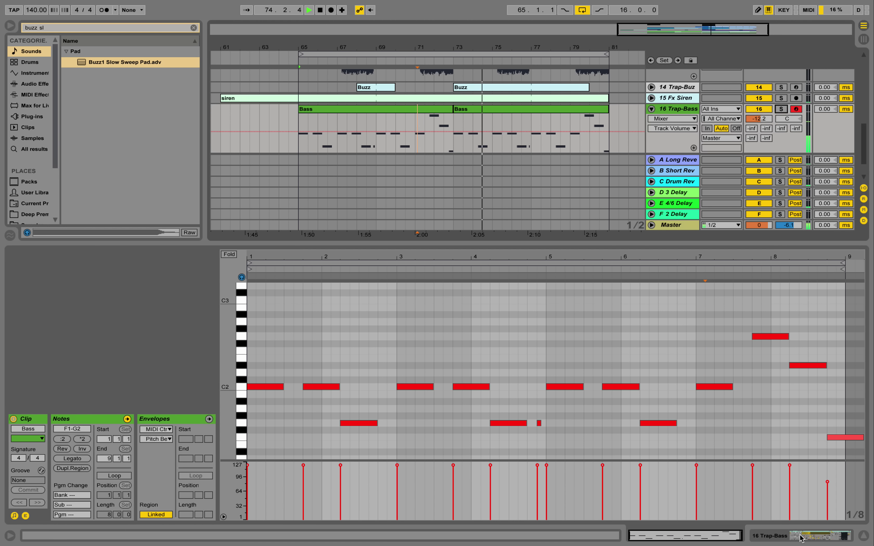
pyautogui.click(862, 537)
pyautogui.press('space')
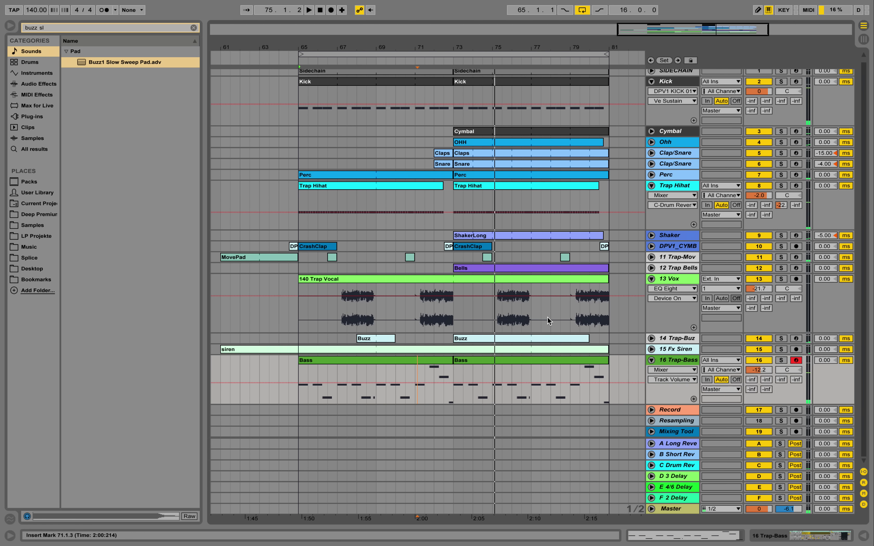
# Fold the 16 Trap-Bass track and unfold the 12 Trap Bells track.
pyautogui.click(652, 361)
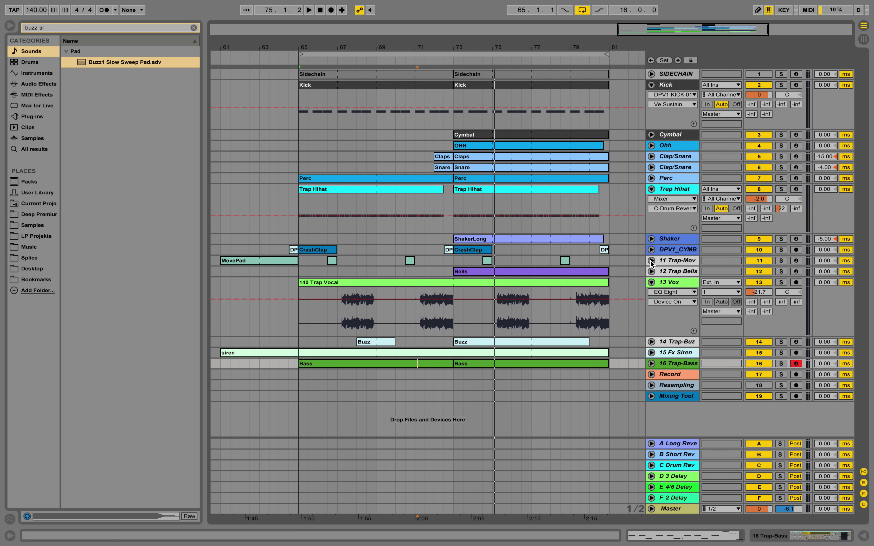
pyautogui.click(651, 271)
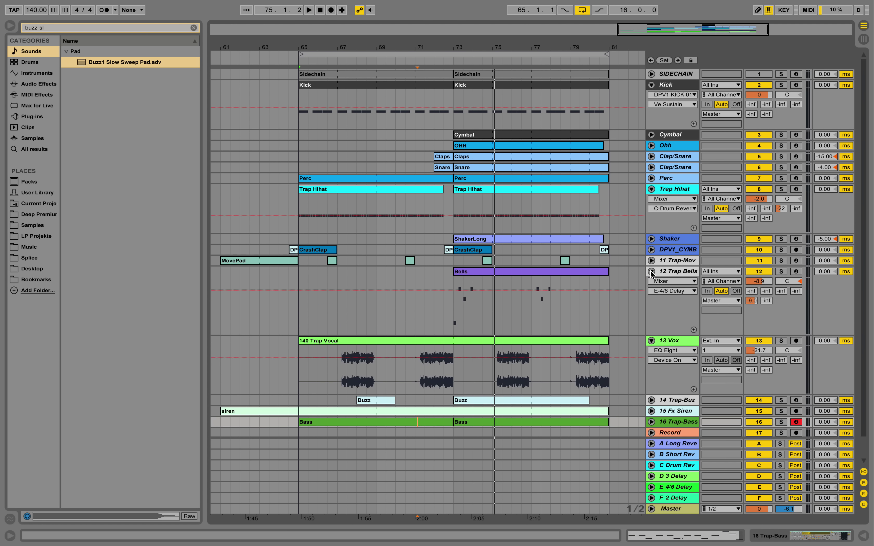
# Show the 12 Trap Bells devices and find the Bells4 Glass.adv preset in Sounds by searching for "bells4 glass".
pyautogui.doubleClick(671, 271)
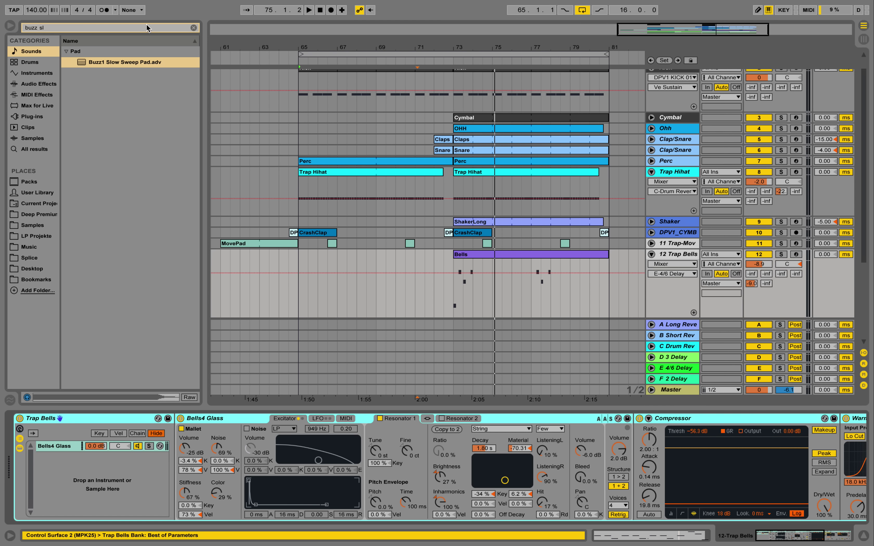
pyautogui.click(193, 28)
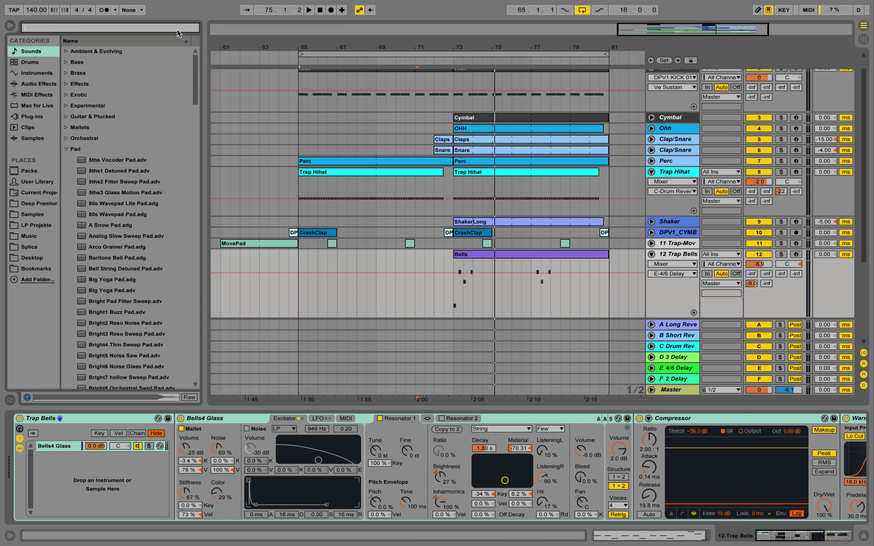
pyautogui.write('bells')
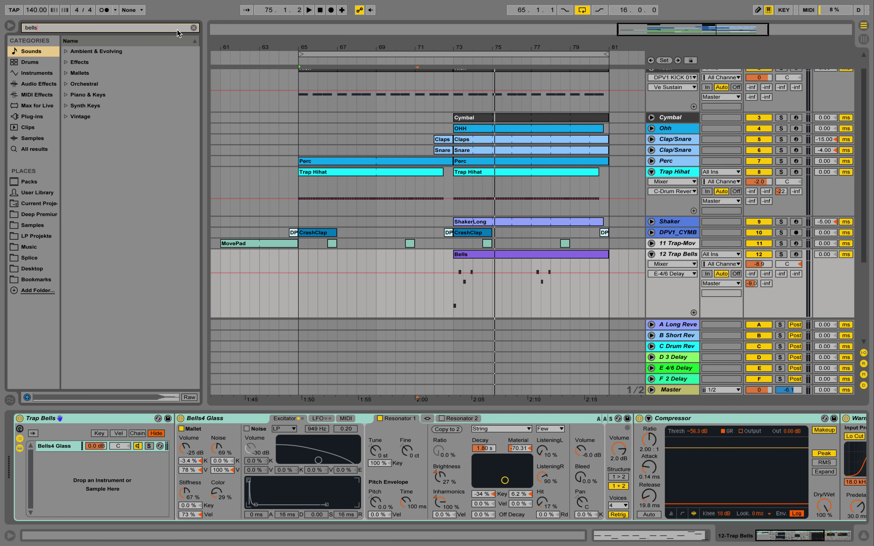
pyautogui.click(67, 73)
pyautogui.click(67, 73)
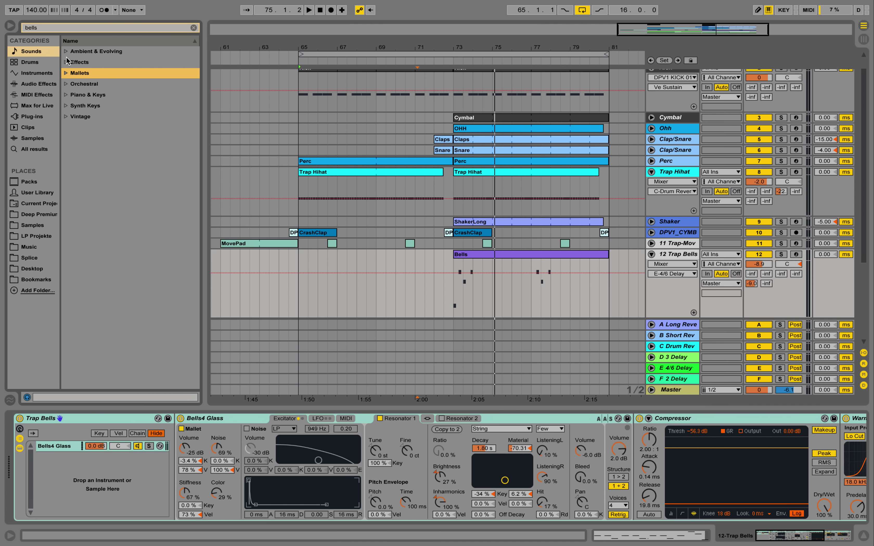
pyautogui.click(72, 28)
pyautogui.write('4 glass')
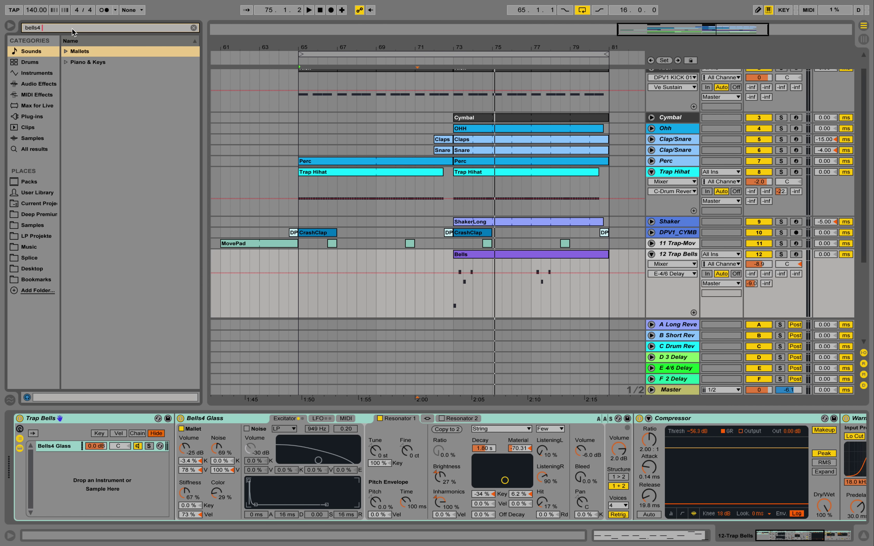
pyautogui.click(66, 52)
pyautogui.click(100, 64)
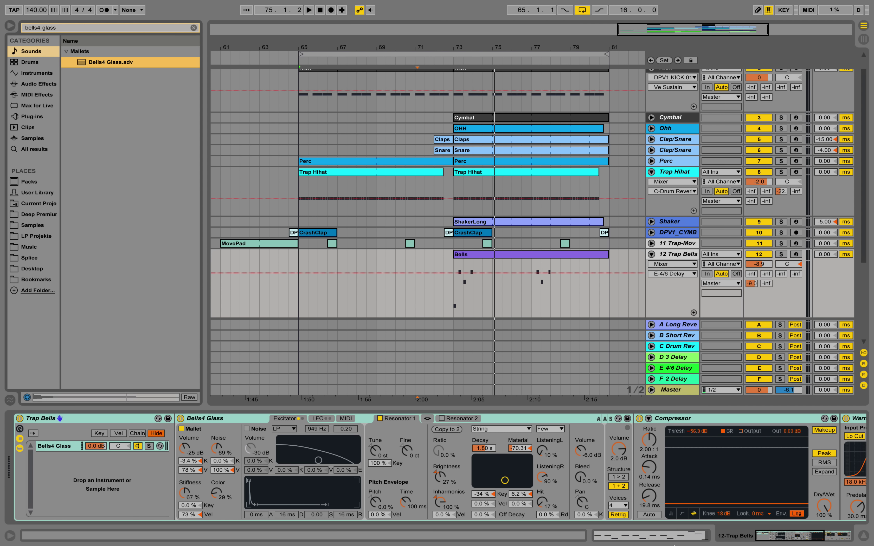
# Examine the Trap Bells effects through Warm Reverb Long and find its Hall preset by searching the Audio Effects for "warm rever".
pyautogui.click(804, 540)
pyautogui.moveTo(805, 539); pyautogui.dragTo(851, 537)
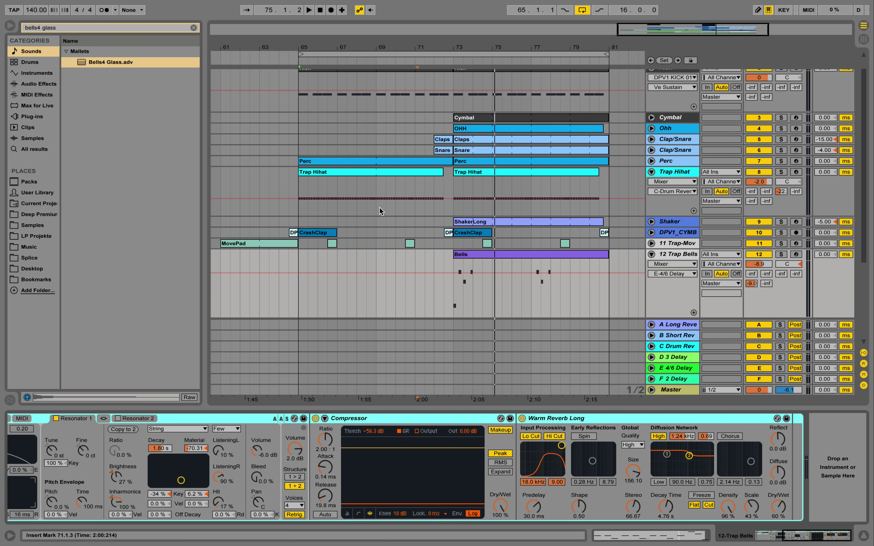
pyautogui.click(29, 84)
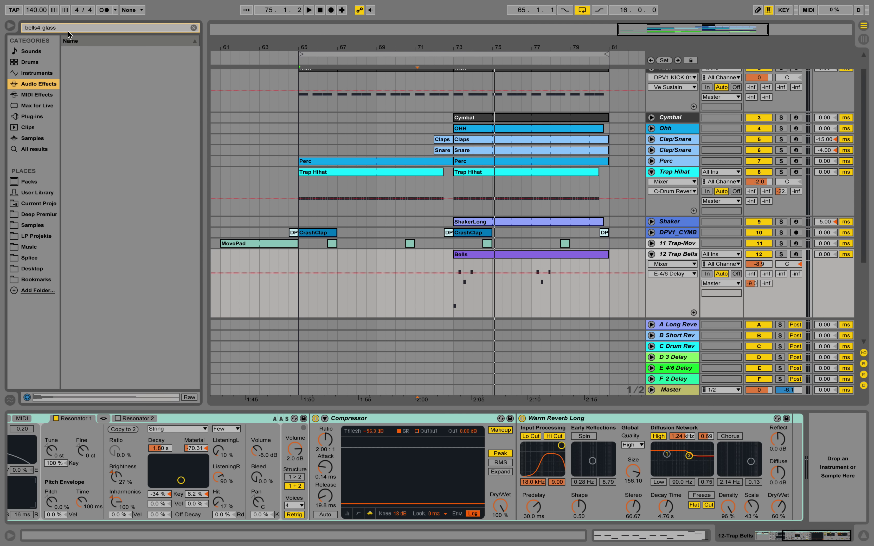
pyautogui.click(68, 28)
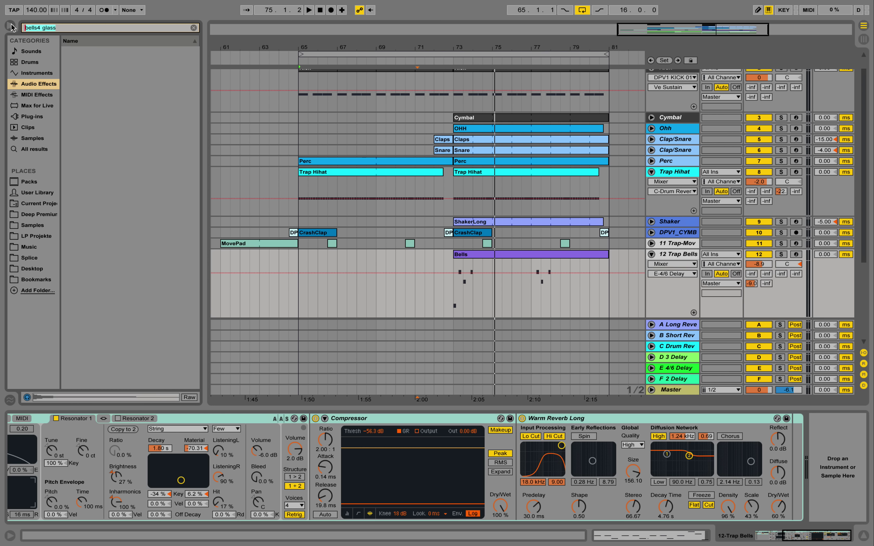
pyautogui.write('warm r')
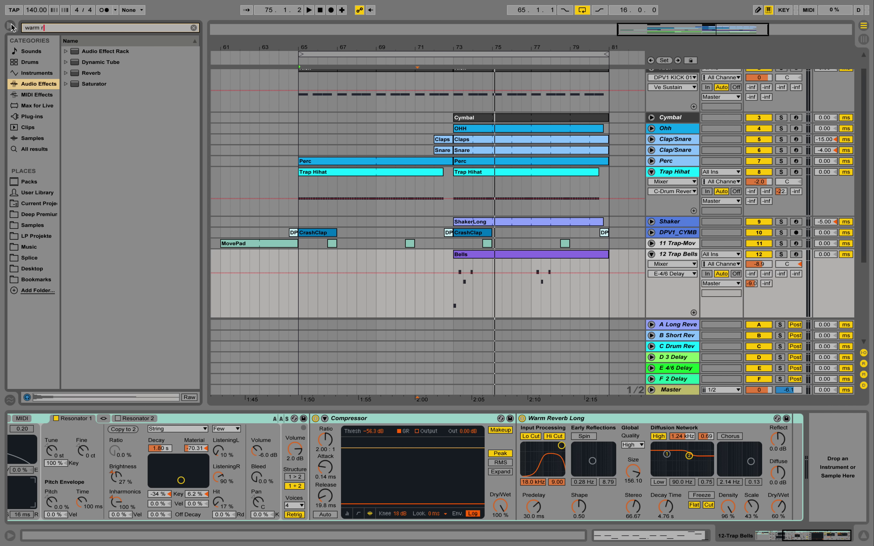
pyautogui.write('ever')
pyautogui.click(65, 52)
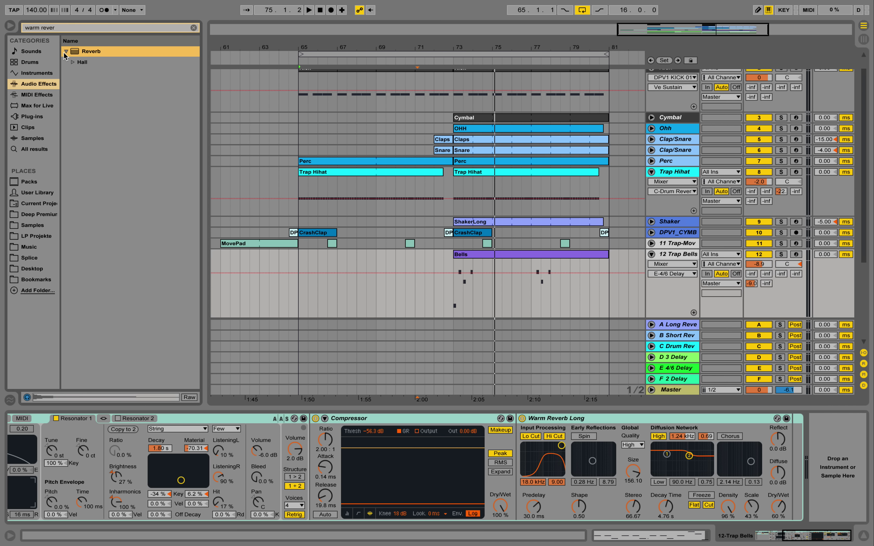
pyautogui.click(73, 62)
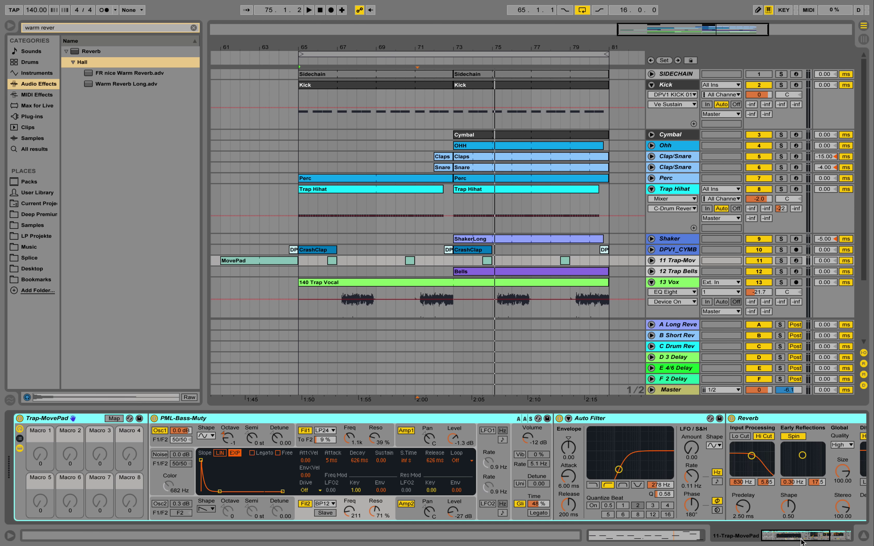
# Examine the 11 Trap-MovePad device chain through Reverb and Utility, unfold the track and play it soloed.
pyautogui.moveTo(801, 541); pyautogui.dragTo(820, 544)
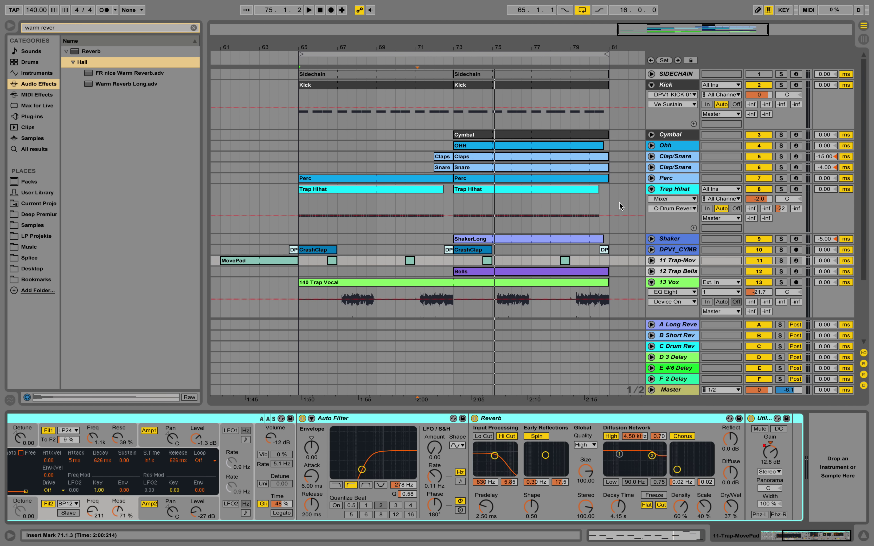
pyautogui.click(651, 260)
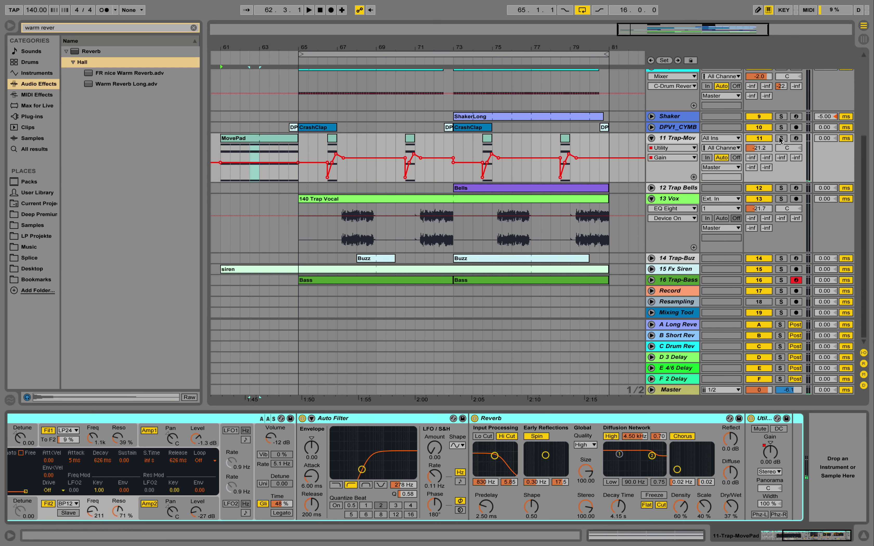
pyautogui.press('space')
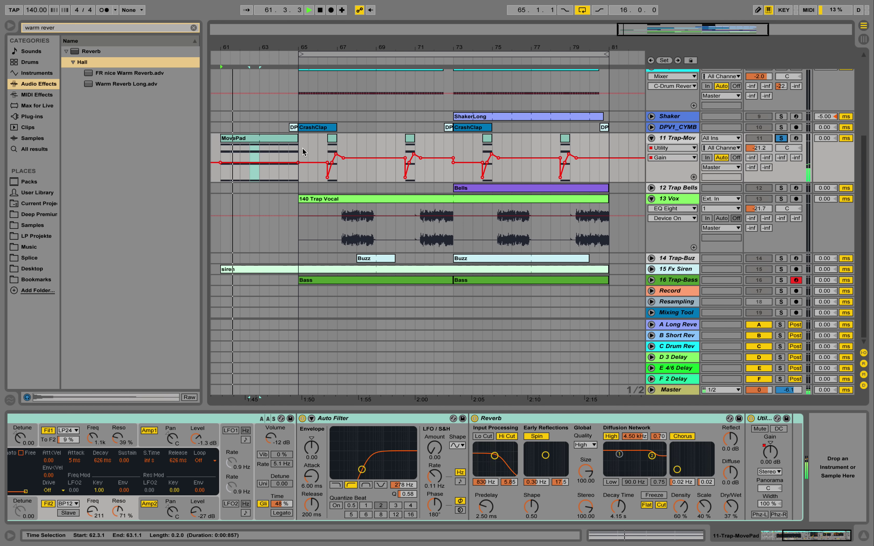
# Examine the first MovePad clip's full note pattern during playback, hide the clip editor and stop playback.
pyautogui.doubleClick(260, 138)
pyautogui.scroll(-3, 388, 362)
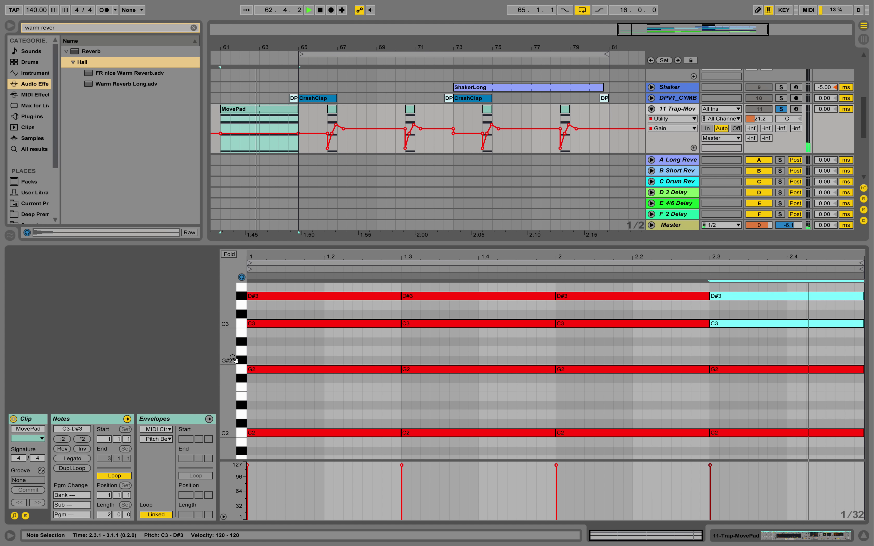
pyautogui.moveTo(228, 351); pyautogui.dragTo(211, 351)
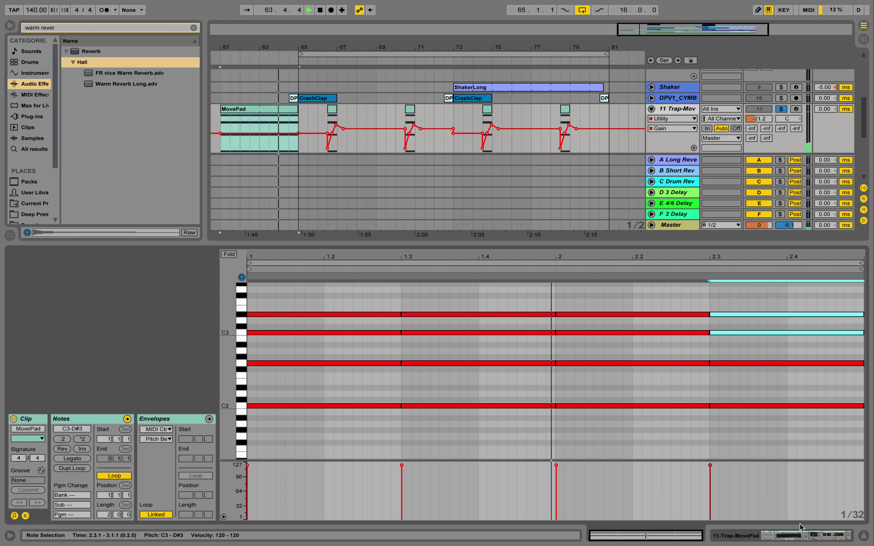
pyautogui.hotkey('ctrl', 'alt', 'l')
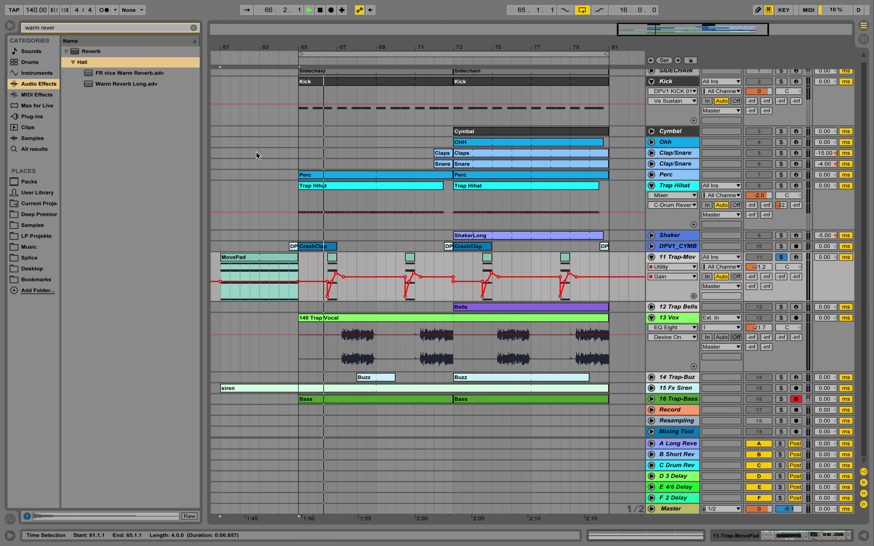
pyautogui.press('space')
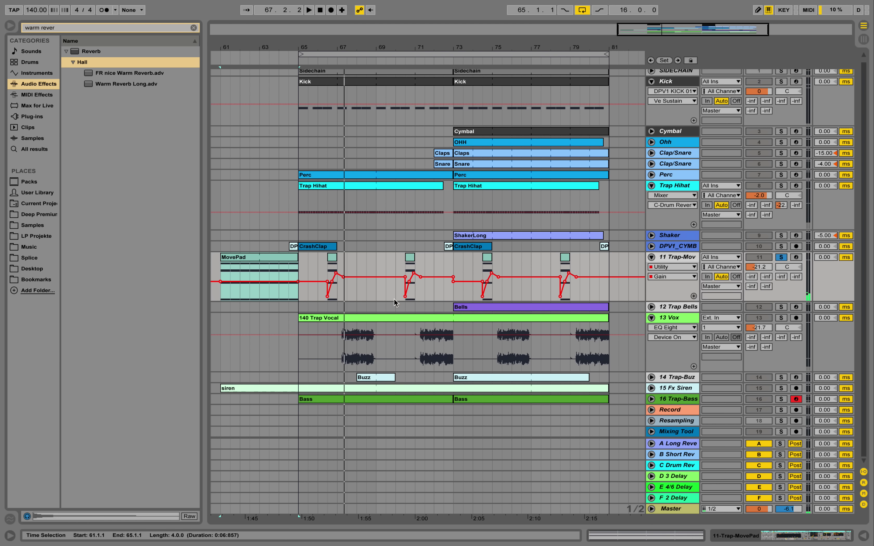
# Unsolo 11 Trap-MovePad and play the full mix from just before bar 66 to hear the short pad clips.
pyautogui.scroll(3, 340, 311)
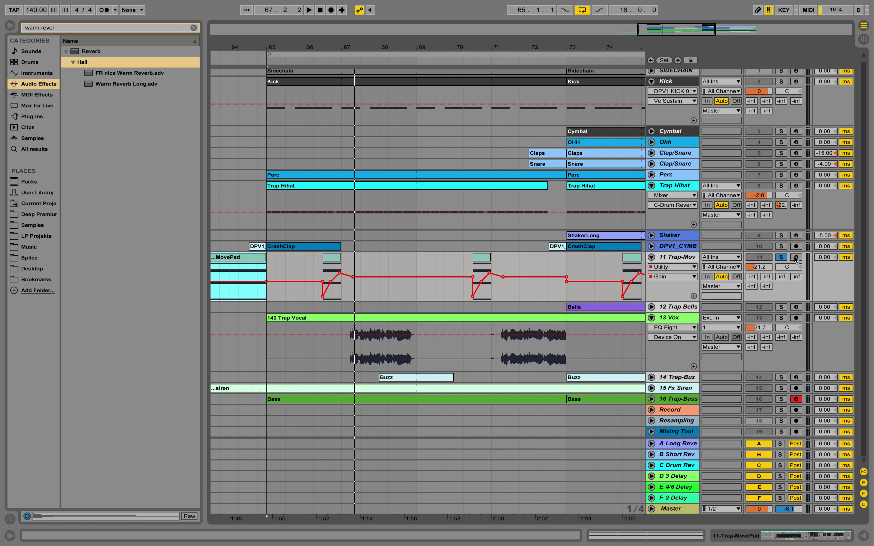
pyautogui.click(304, 256)
pyautogui.press('space')
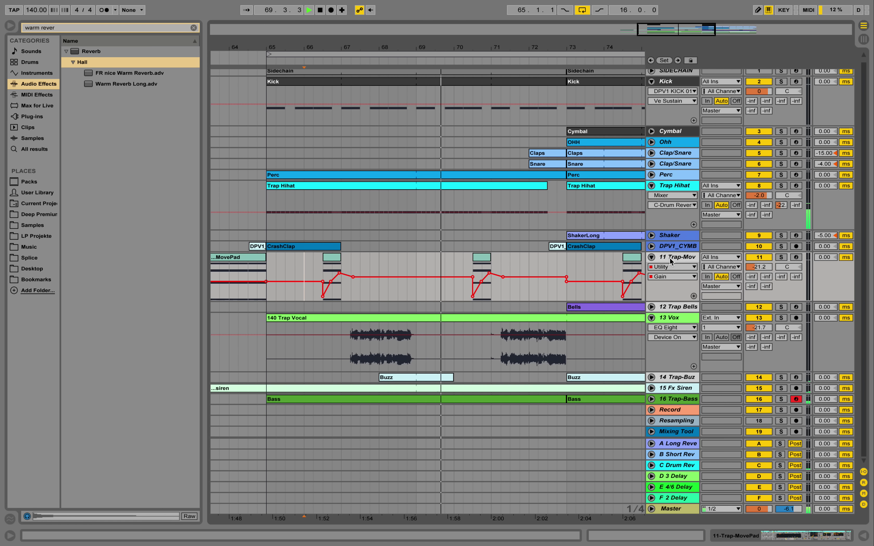
pyautogui.press('space')
# Unfold 12 Trap Bells and examine the Bells clip's notes while playing it soloed and in the full mix.
pyautogui.click(648, 306)
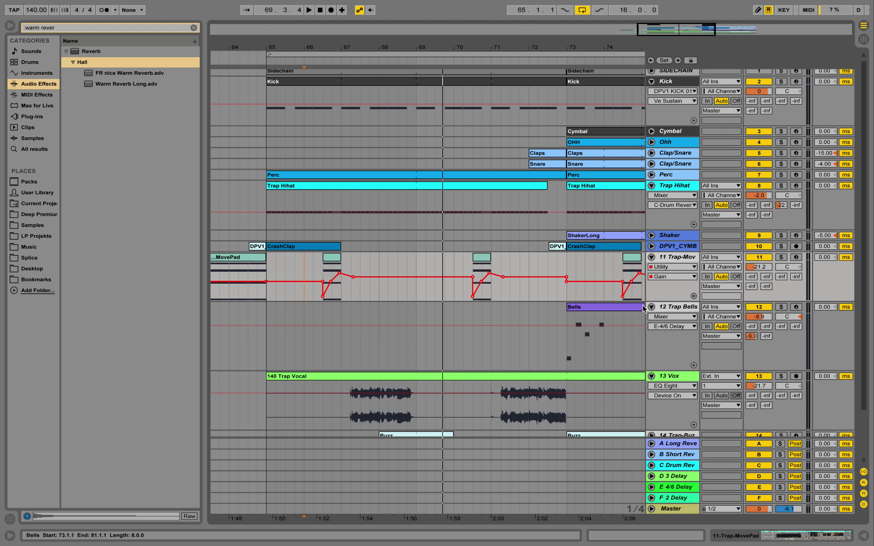
pyautogui.doubleClick(624, 306)
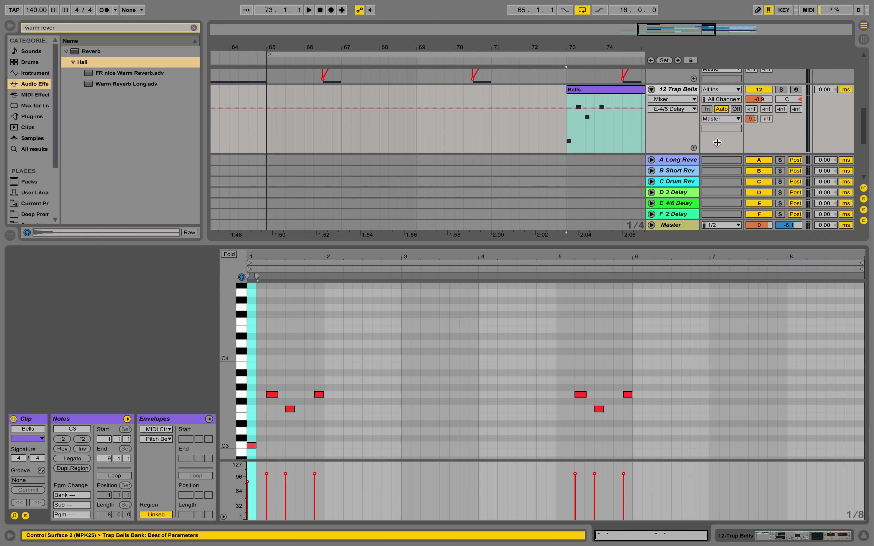
pyautogui.click(781, 90)
pyautogui.press('space')
pyautogui.click(781, 90)
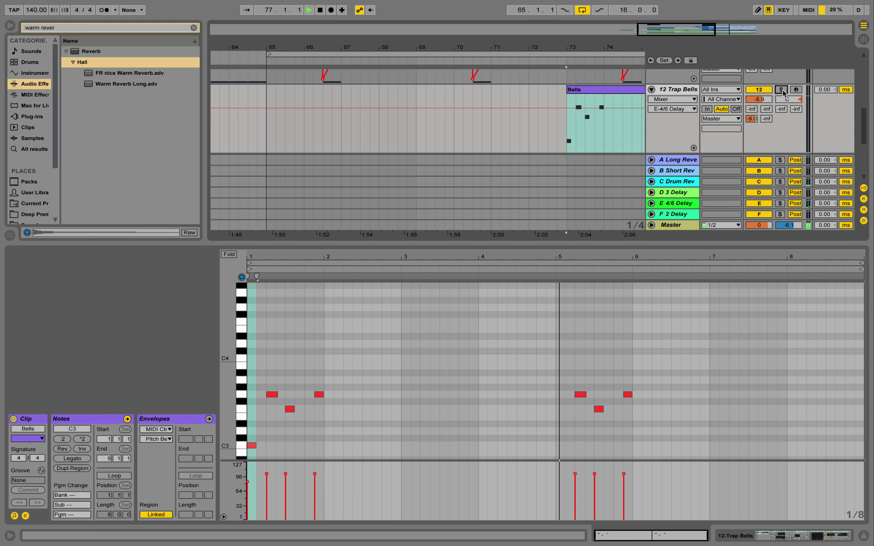
pyautogui.press('space')
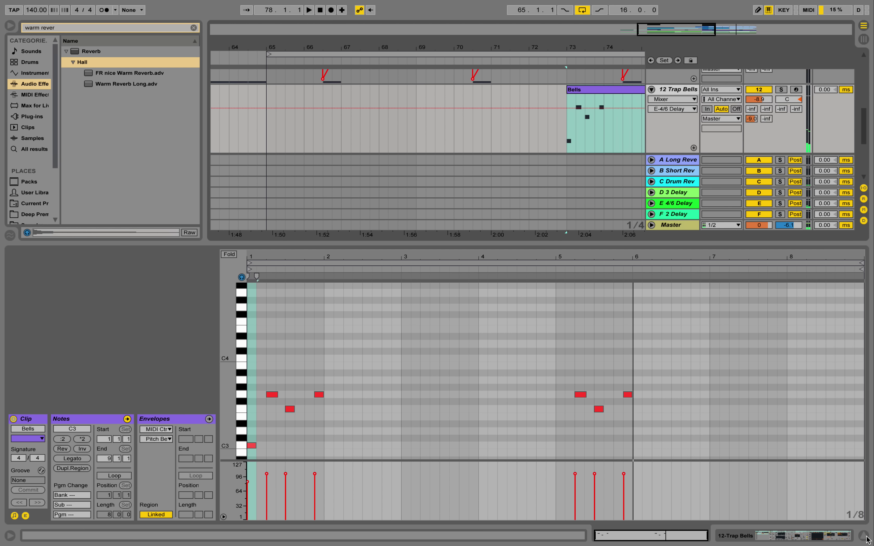
# Hide the clip editor and fold the 11 Trap-MovePad, 12 Trap Bells and 13 Vox tracks.
pyautogui.click(864, 537)
pyautogui.scroll(4, 558, 242)
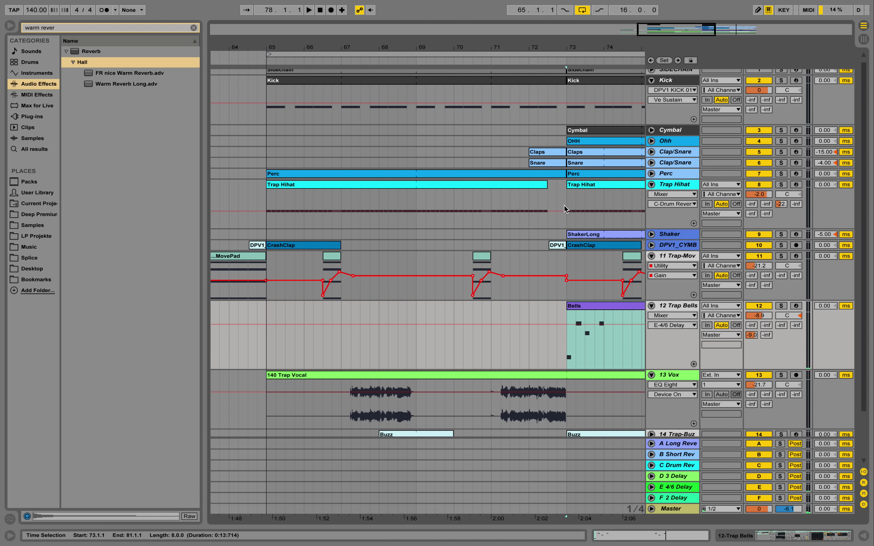
pyautogui.click(671, 246)
pyautogui.click(651, 256)
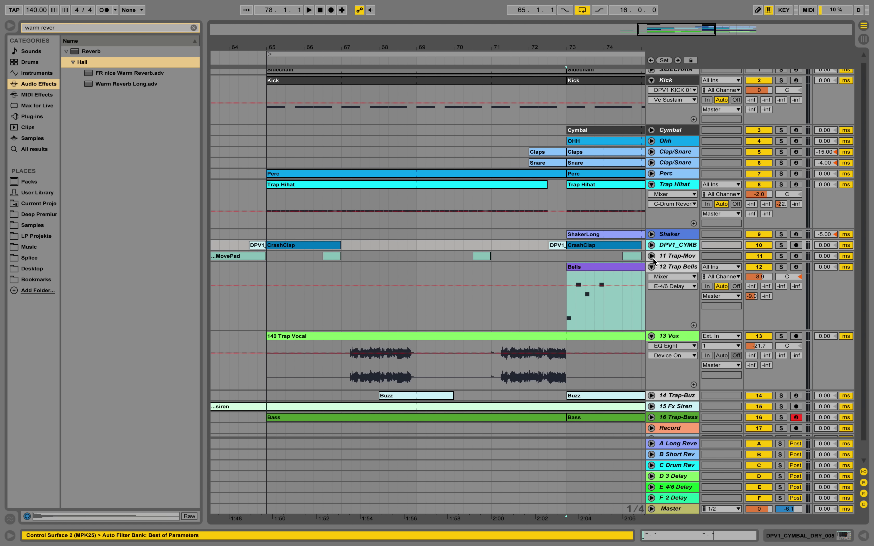
pyautogui.click(652, 268)
pyautogui.click(652, 284)
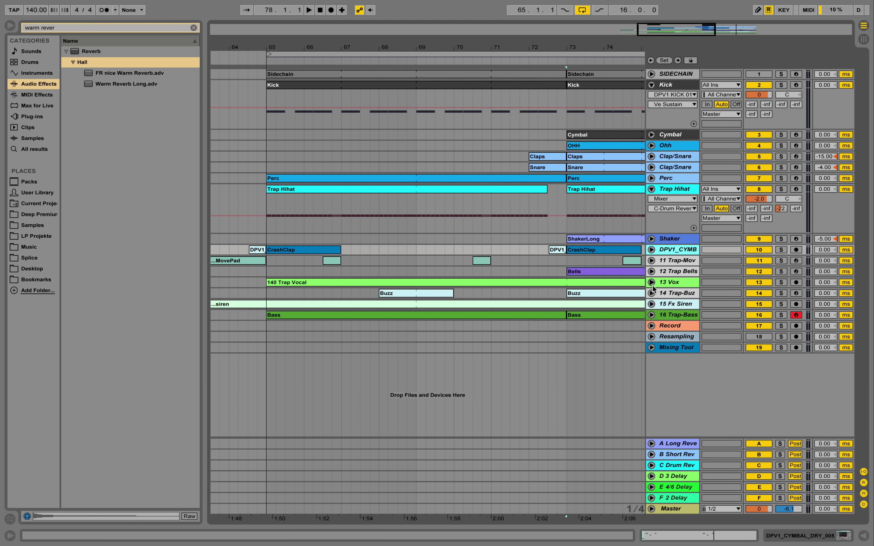
# Unfold the DPV1_CYMB track, increase its height and play it soloed from just before bar 65.
pyautogui.click(651, 250)
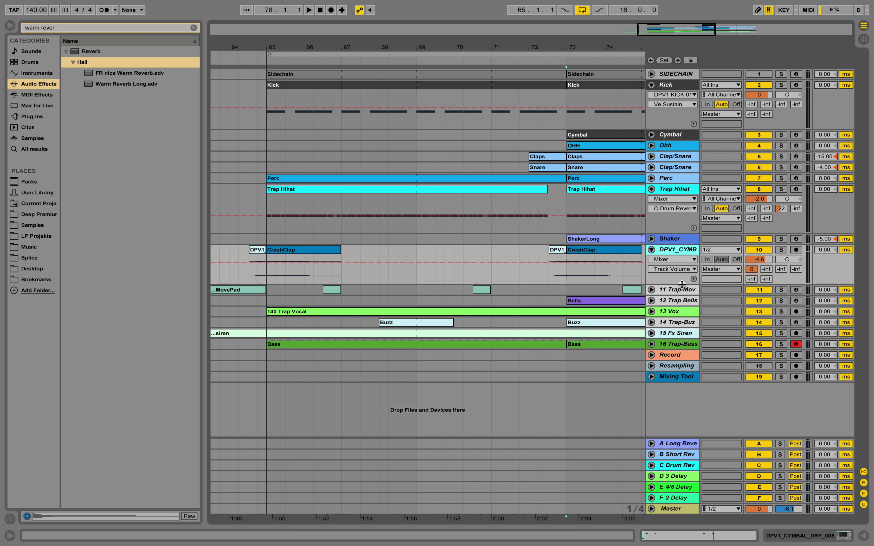
pyautogui.moveTo(681, 284); pyautogui.dragTo(682, 313)
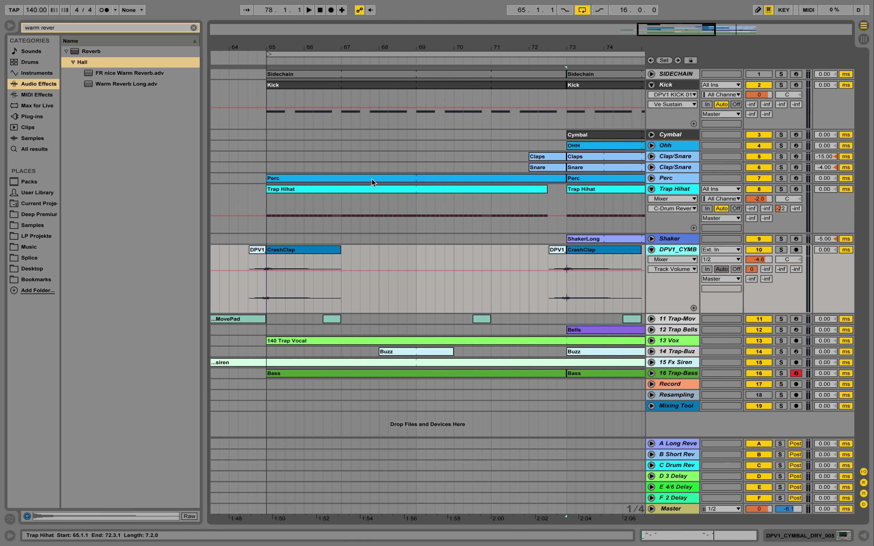
pyautogui.click(781, 250)
pyautogui.click(247, 59)
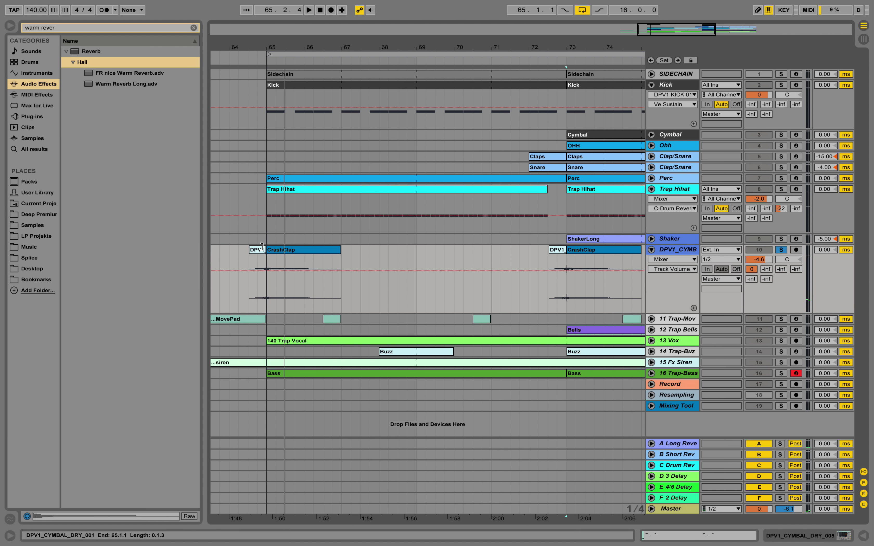
# Examine the Auto Filter on the DPV1_CYMB track and fold the track.
pyautogui.doubleClick(263, 285)
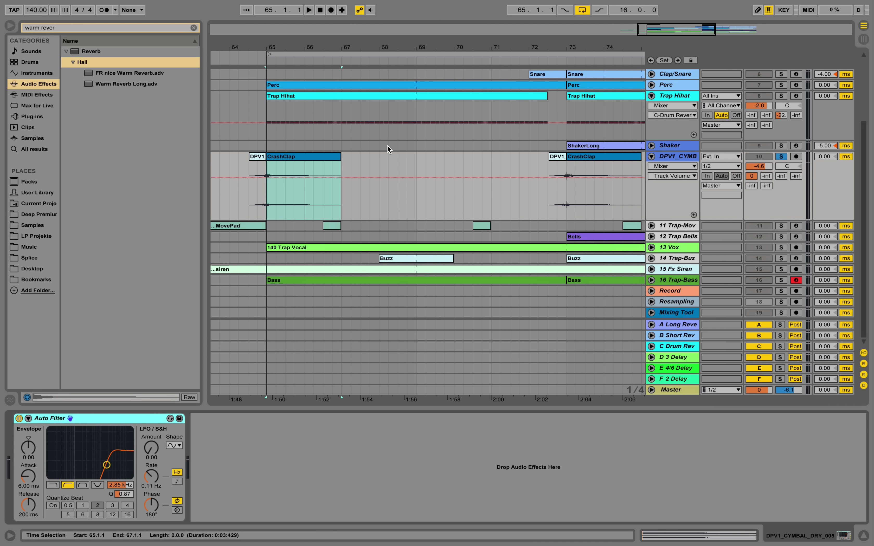
pyautogui.scroll(3, 452, 139)
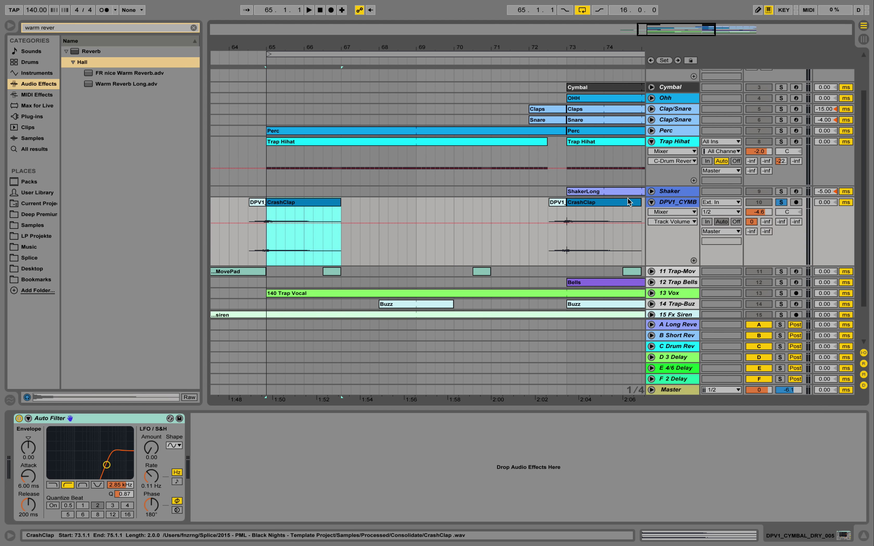
pyautogui.click(652, 202)
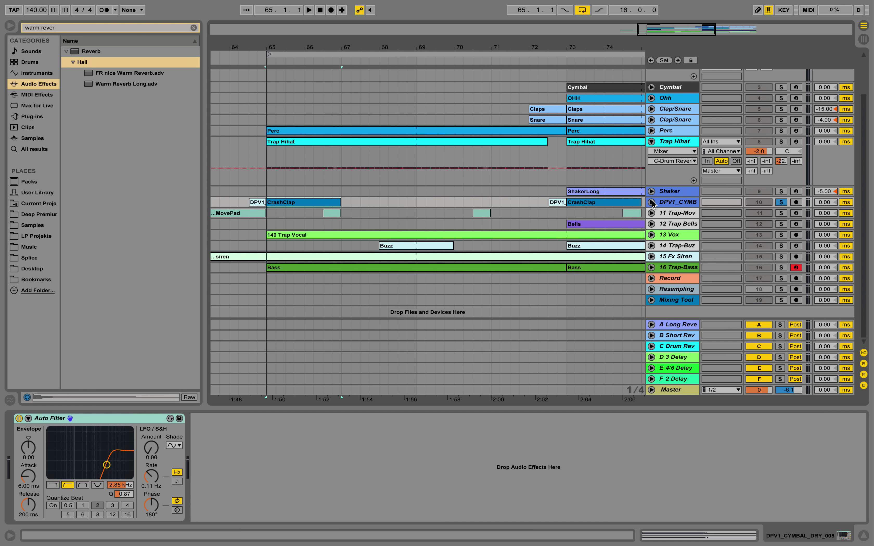
pyautogui.moveTo(478, 44); pyautogui.dragTo(469, 11)
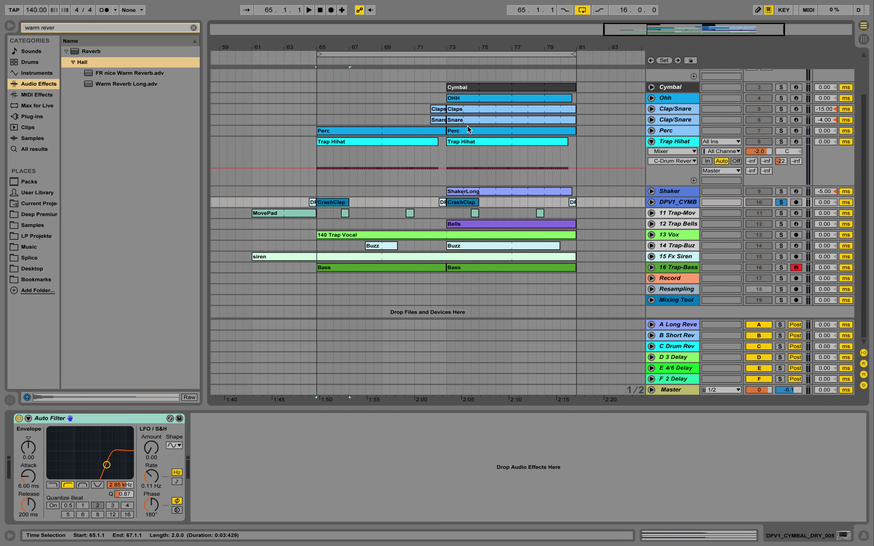
# Unsolo DPV1_CYMB, unfold and solo the Shaker track, and examine its Compressor, EQ Eight and Simple Delay.
pyautogui.click(781, 203)
pyautogui.click(651, 192)
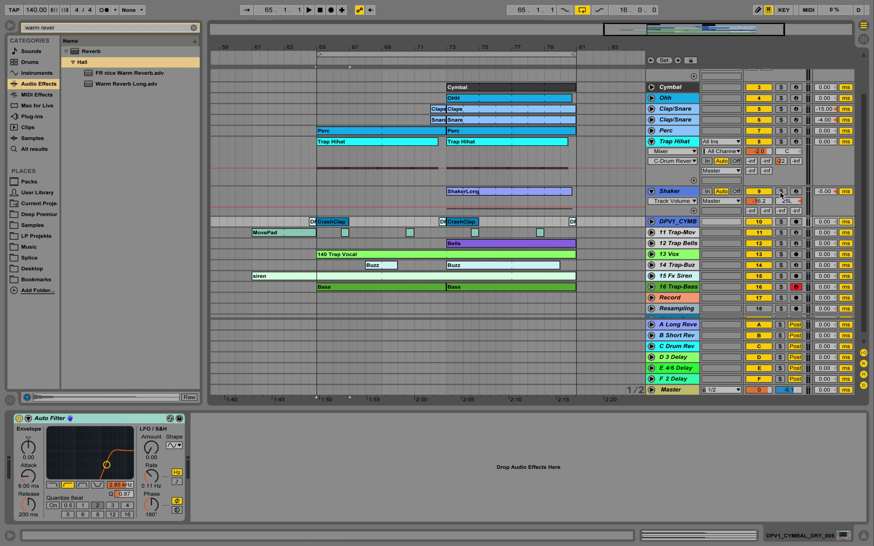
pyautogui.click(781, 191)
pyautogui.click(668, 193)
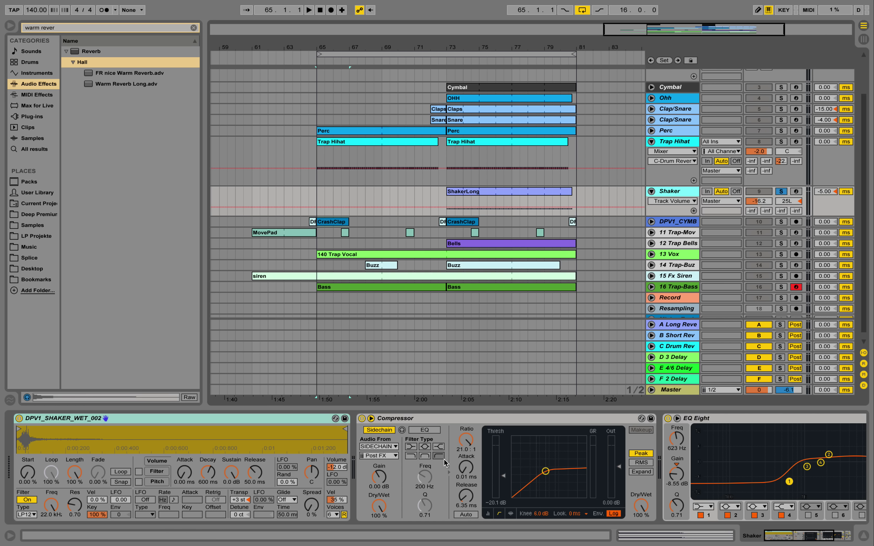
pyautogui.moveTo(764, 533); pyautogui.dragTo(813, 541)
# Examine the ShakerLong clip's notes while playing the Shaker soloed, and return to its device chain.
pyautogui.doubleClick(507, 192)
pyautogui.press('space')
pyautogui.click(441, 330)
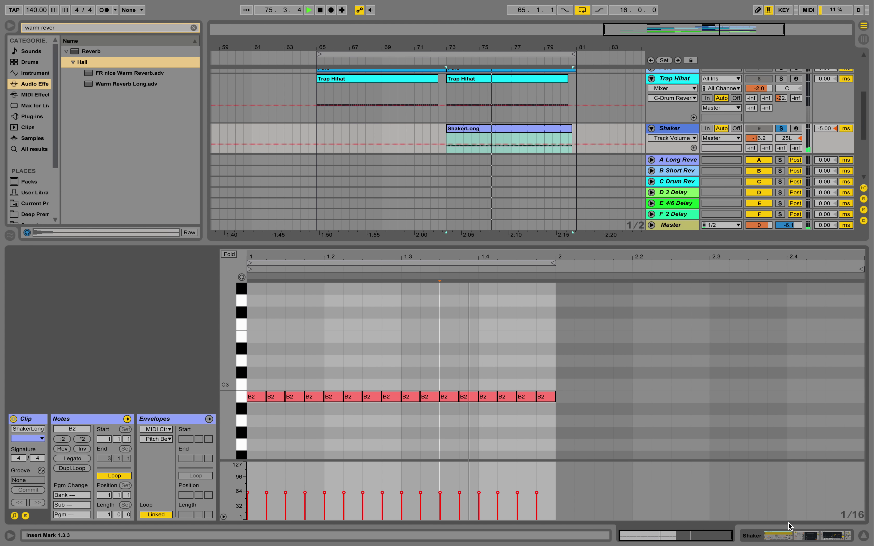
pyautogui.click(796, 542)
pyautogui.press('space')
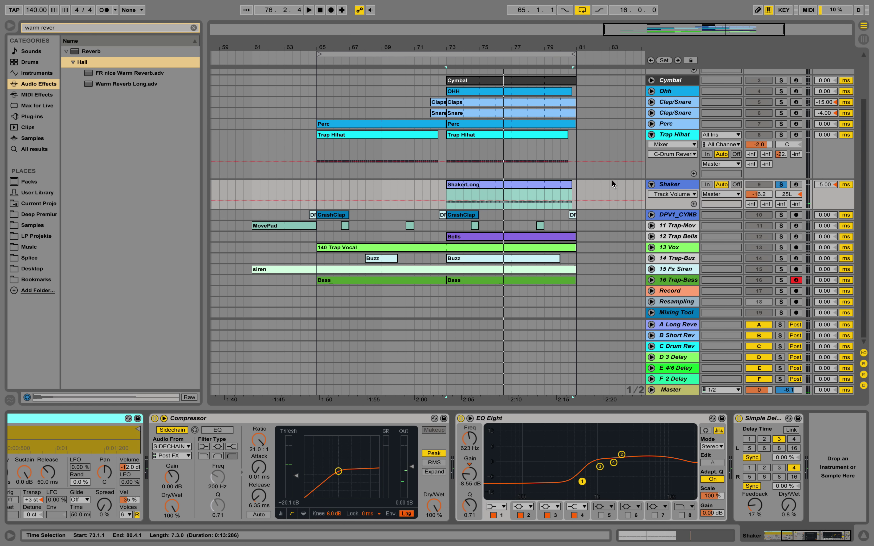
# Unsolo the Shaker and play it in the full mix from bar 73.
pyautogui.scroll(2, 606, 220)
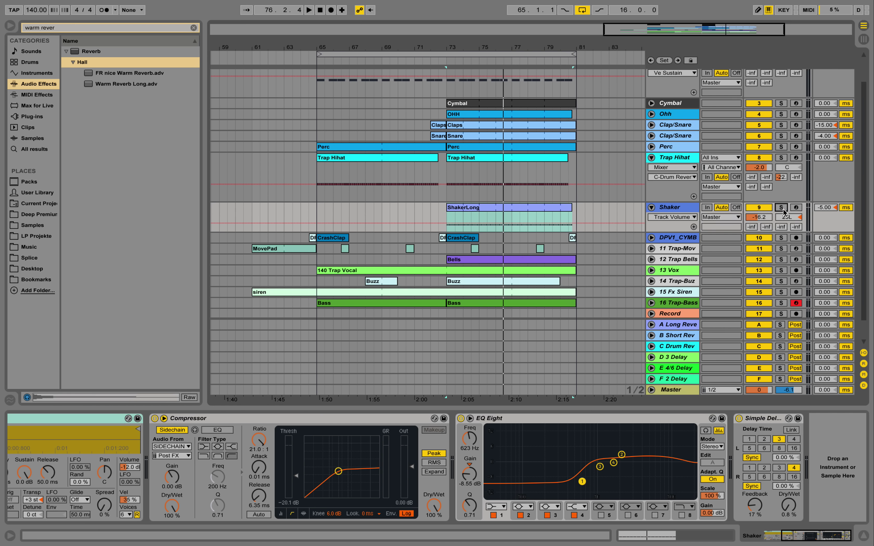
pyautogui.click(448, 219)
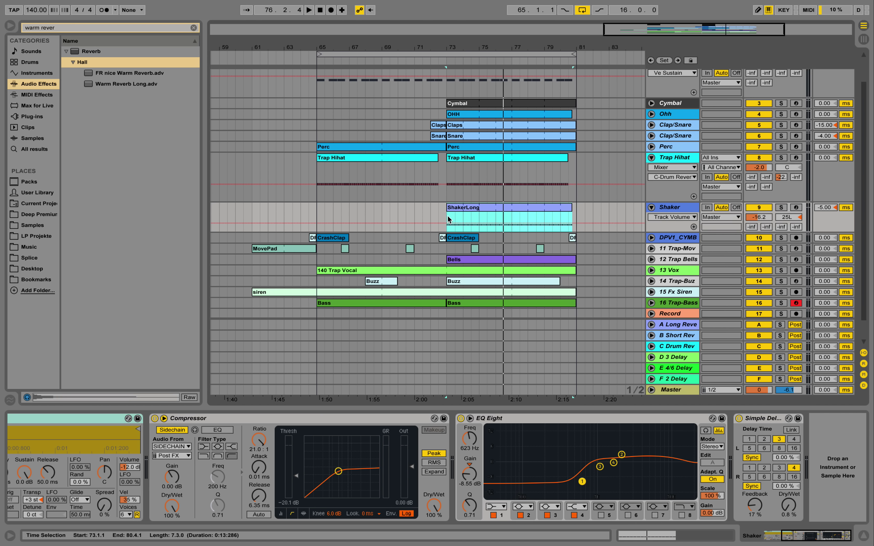
pyautogui.click(448, 221)
pyautogui.press('space')
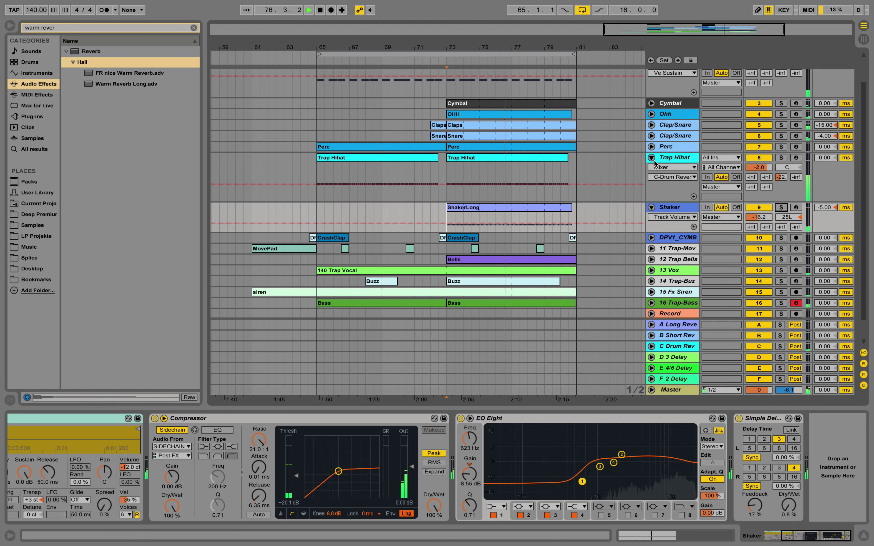
pyautogui.press('space')
# Unfold the Perc track, clear the browser search and locate DPV1_PERC_DRY_018.wav in the DPV1_DRY pack's PERC_DRY folder.
pyautogui.click(662, 149)
pyautogui.click(654, 148)
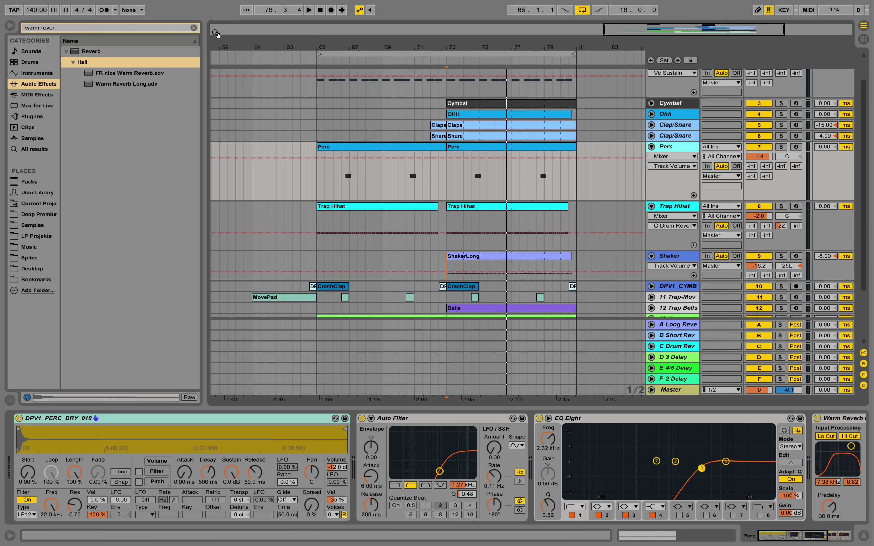
pyautogui.click(193, 28)
pyautogui.click(40, 203)
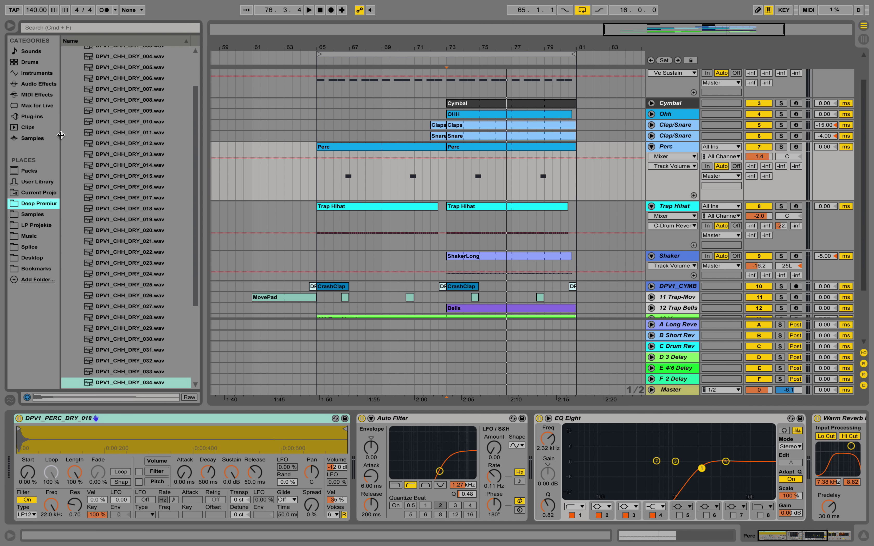
pyautogui.scroll(1, 141, 115)
pyautogui.click(73, 62)
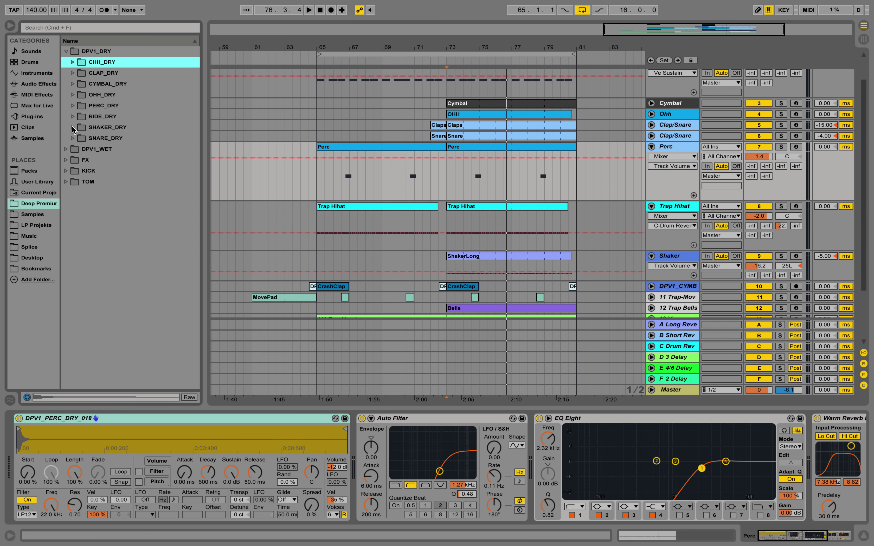
pyautogui.click(73, 106)
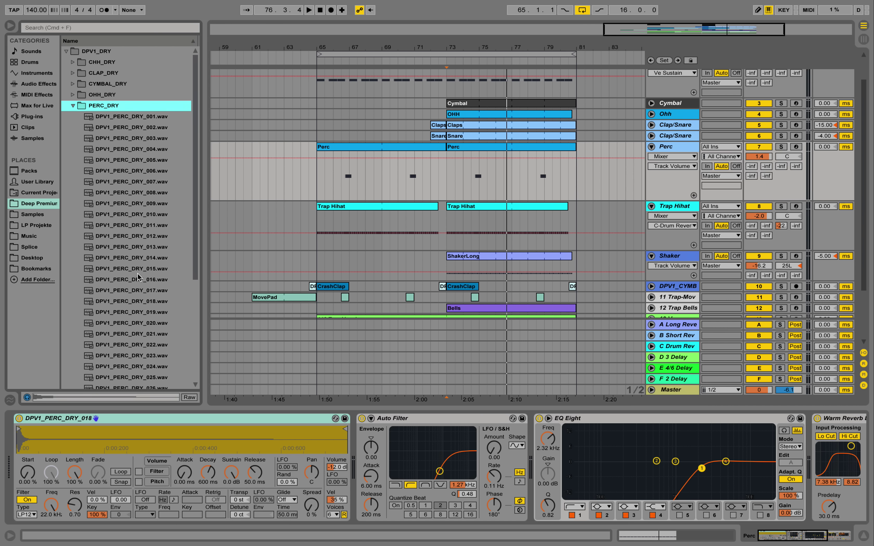
pyautogui.click(139, 302)
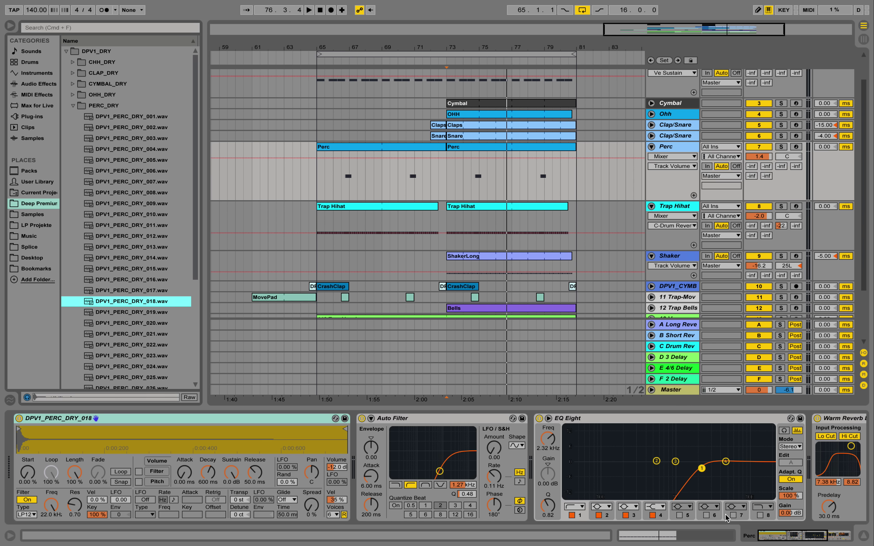
# Examine the Perc track's effects through Warm Reverb Long and play the track soloed from 66.3.1.
pyautogui.moveTo(785, 536); pyautogui.dragTo(809, 536)
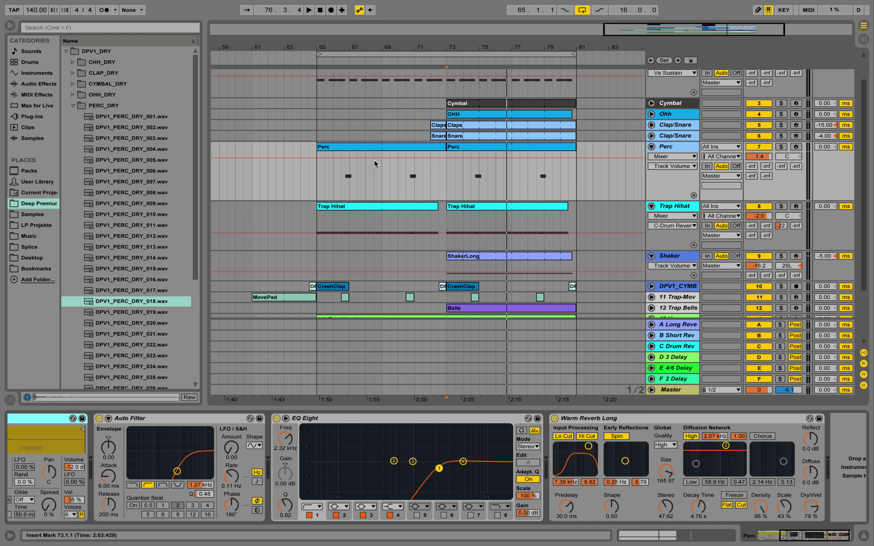
pyautogui.click(781, 146)
pyautogui.click(341, 168)
pyautogui.press('space')
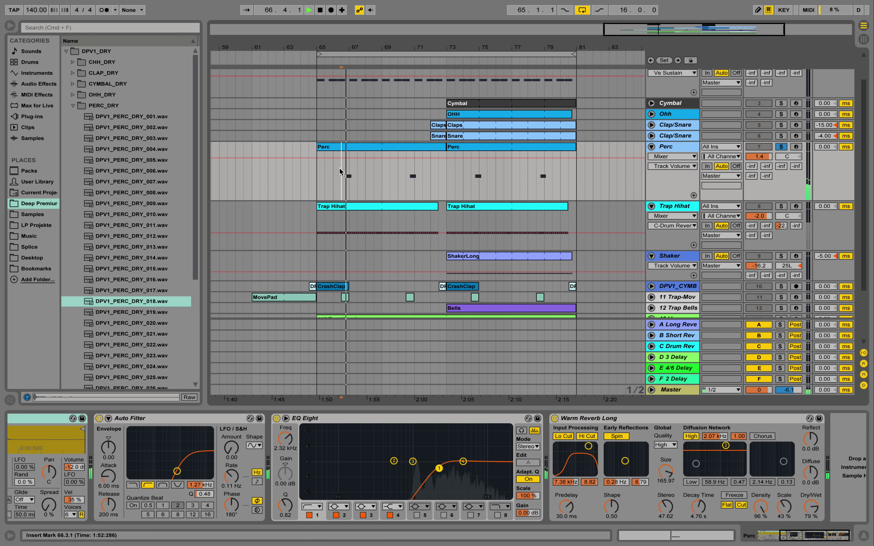
pyautogui.press('space')
# Examine the note in the first Perc clip and return to the track's device chain.
pyautogui.doubleClick(346, 147)
pyautogui.click(520, 391)
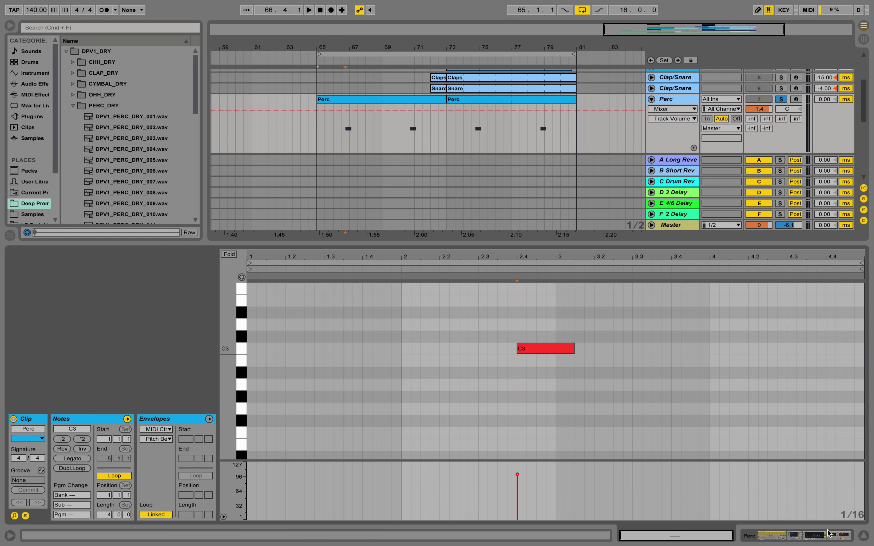
pyautogui.hotkey('shift', 'Tab')
# Unsolo Perc, play it in the full mix from 66.3.1, and fold the track.
pyautogui.click(782, 100)
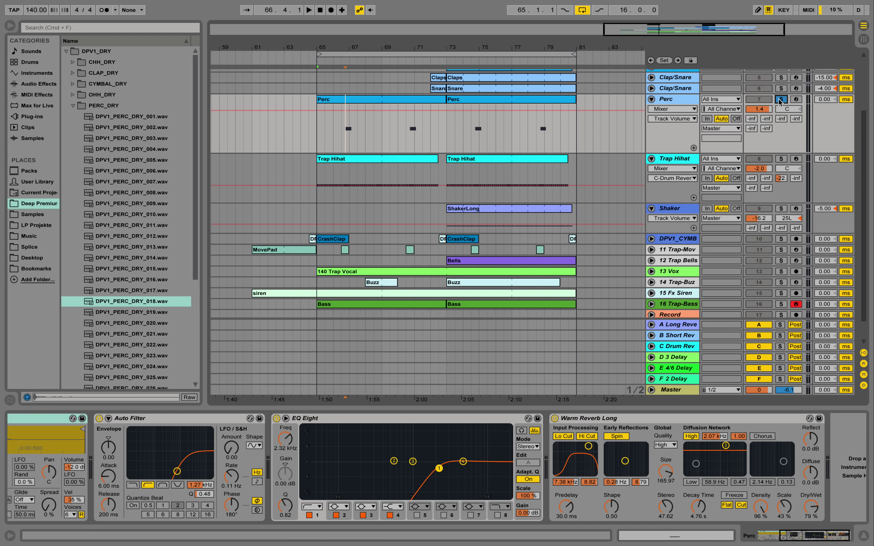
pyautogui.click(341, 124)
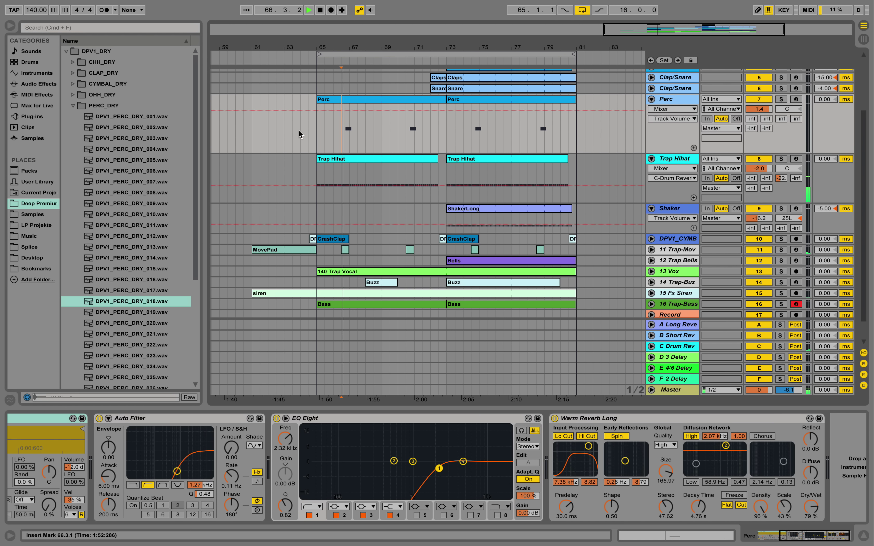
pyautogui.press('space')
pyautogui.scroll(5, 377, 162)
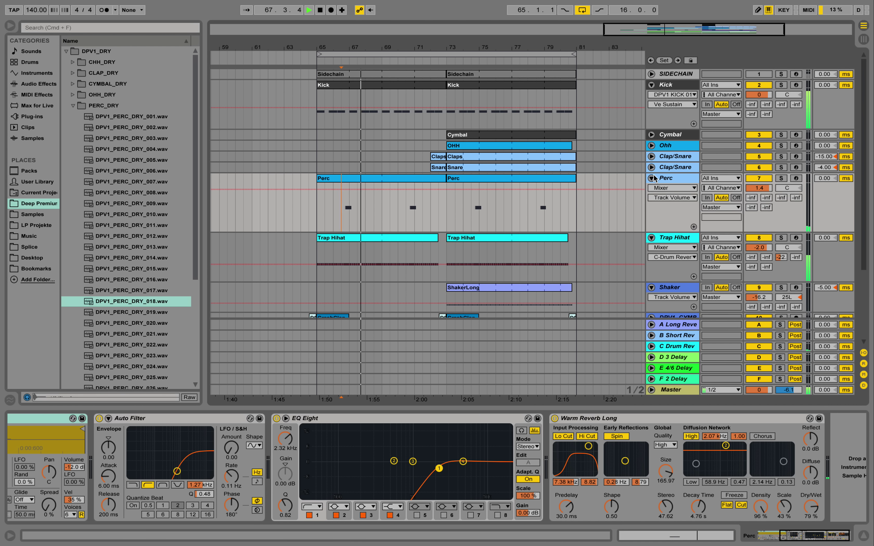
pyautogui.click(651, 178)
pyautogui.press('space')
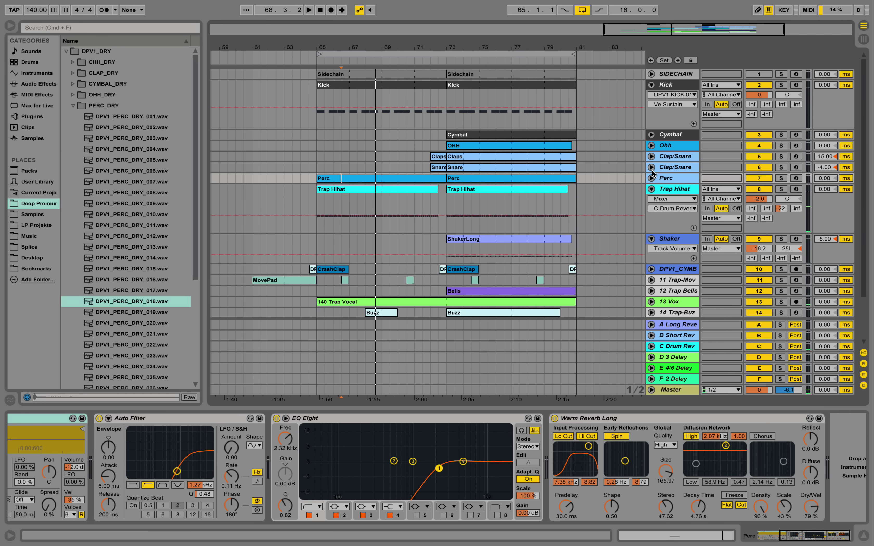
# Unfold the Clap/Snare track that holds the Snare clips and examine its DPV1_SNARE_DRY_009 sample, Compressor and EQ Eight.
pyautogui.click(651, 167)
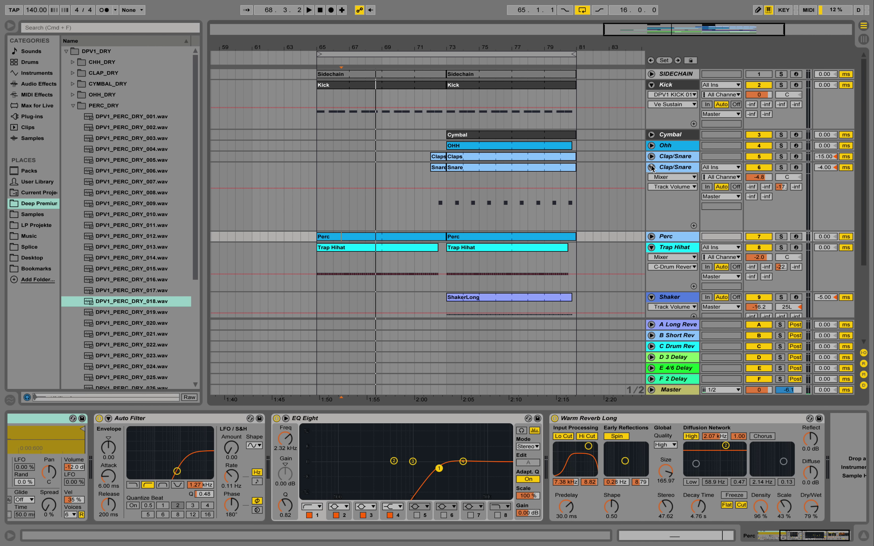
pyautogui.click(675, 168)
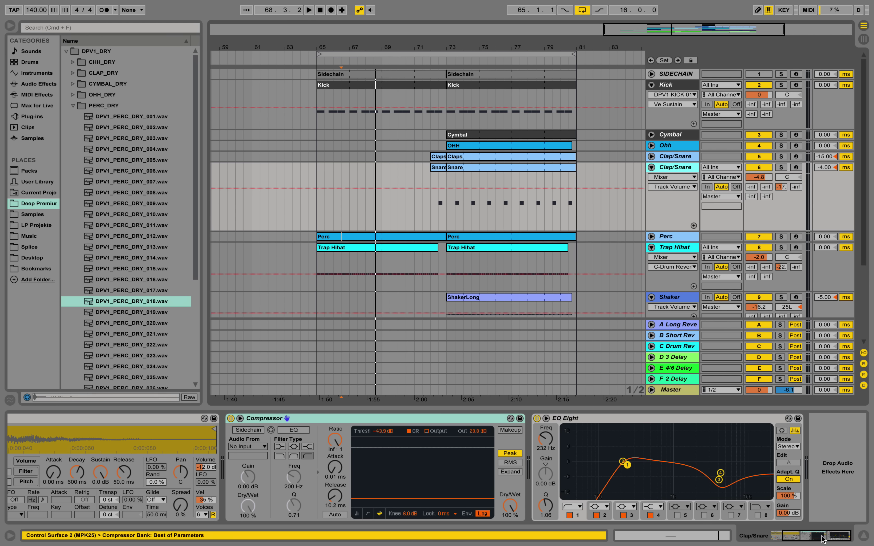
pyautogui.click(808, 538)
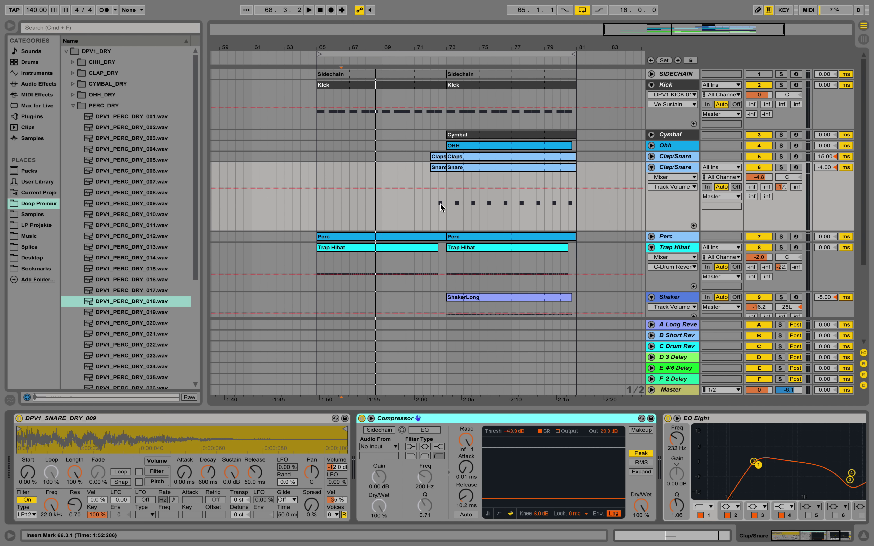
# Play the snare track soloed from shortly before bar 73.
pyautogui.click(440, 205)
pyautogui.press('space')
pyautogui.click(782, 169)
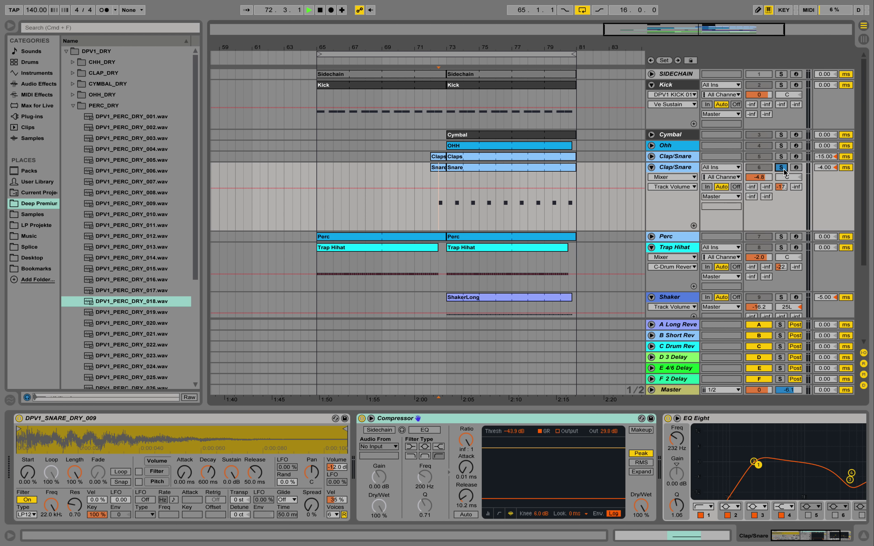
pyautogui.press('space')
# Examine the C3 note in the Snare clip at bar 73 and return to the snare's device chain.
pyautogui.doubleClick(504, 166)
pyautogui.scroll(-2, 556, 339)
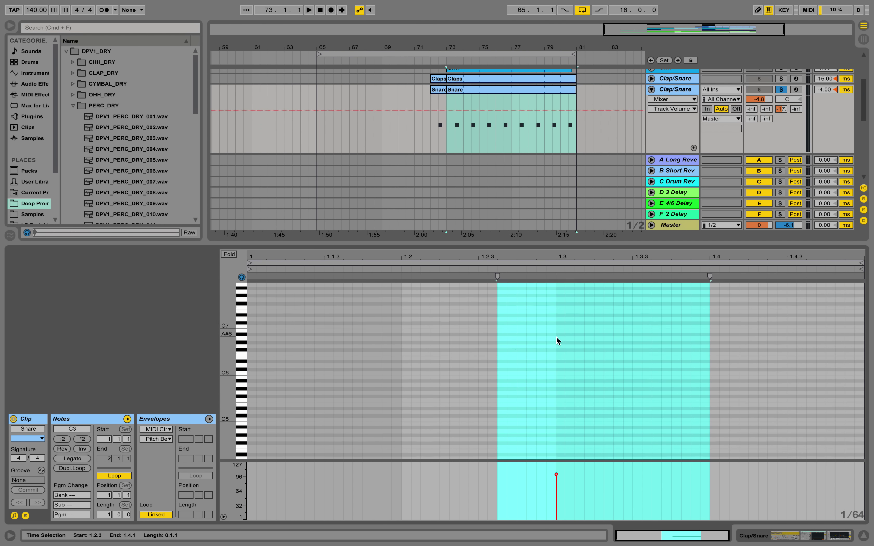
pyautogui.scroll(-3, 557, 341)
pyautogui.moveTo(241, 347)
pyautogui.mouseDown()
pyautogui.moveTo(227, 348)
pyautogui.moveTo(236, 332)
pyautogui.mouseUp()
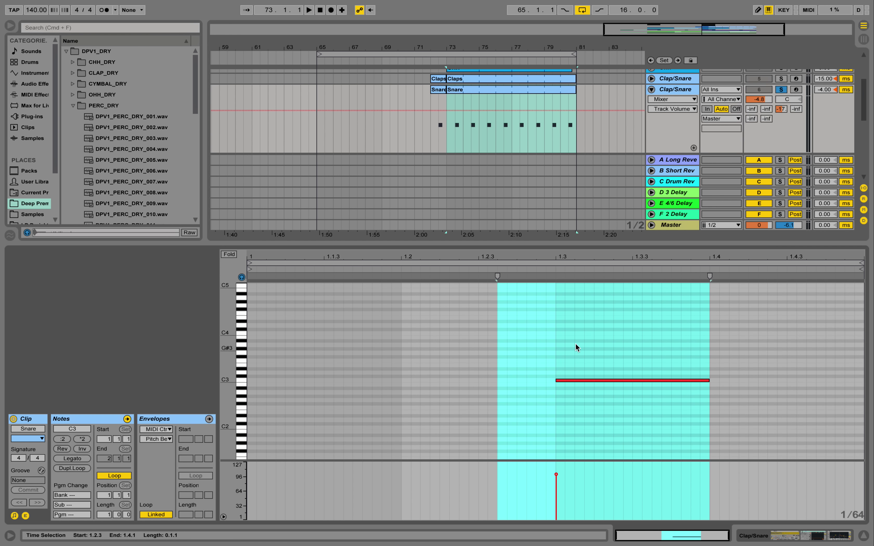
pyautogui.click(834, 537)
pyautogui.scroll(2, 496, 111)
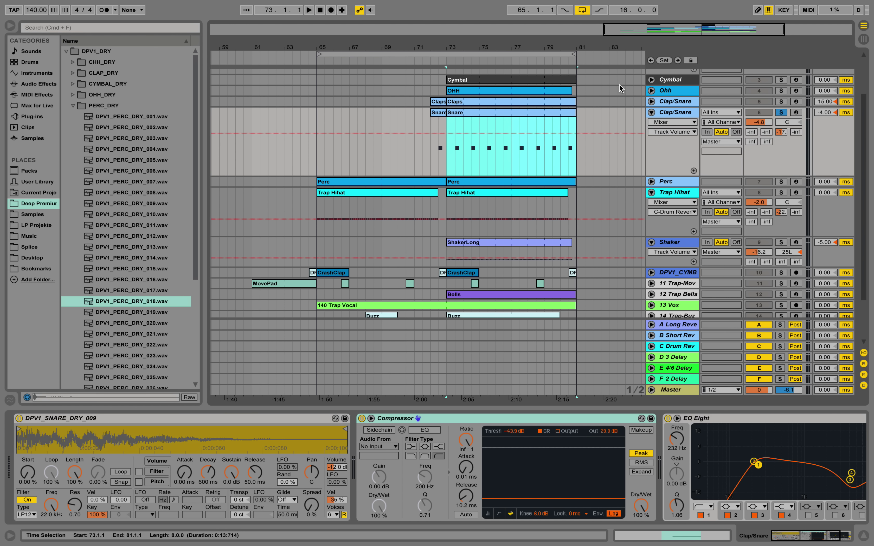
pyautogui.moveTo(798, 535)
pyautogui.mouseDown()
pyautogui.moveTo(815, 535)
pyautogui.moveTo(794, 535)
pyautogui.mouseUp()
# Fold the snare track, then solo and unfold the Clap/Snare track that holds the Claps clips.
pyautogui.click(682, 103)
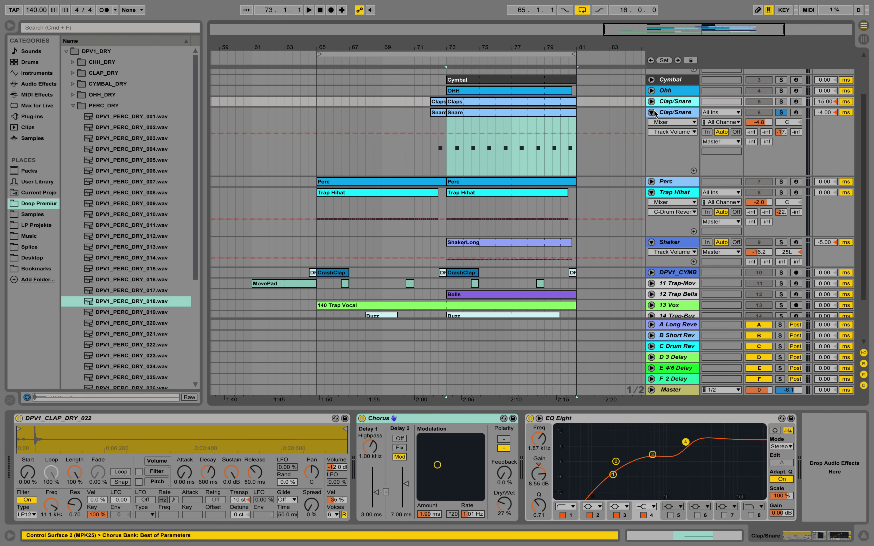
pyautogui.click(652, 113)
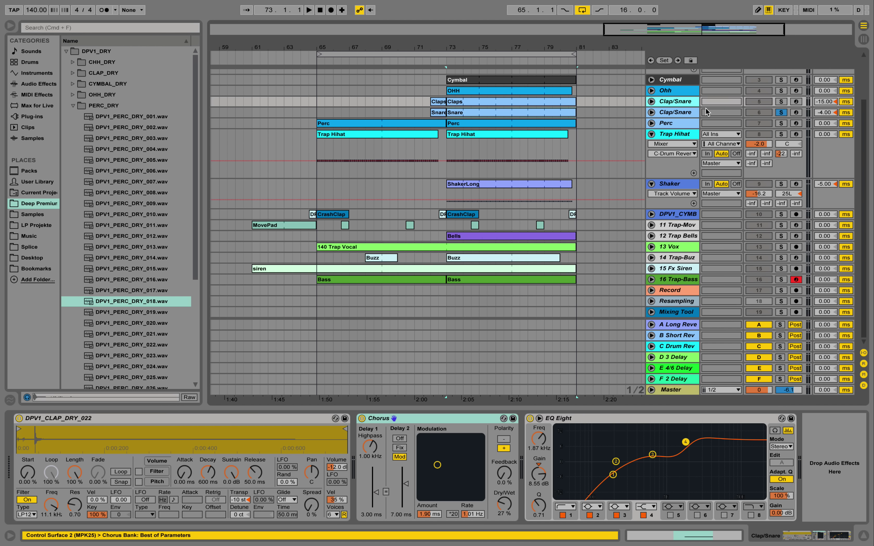
pyautogui.click(785, 101)
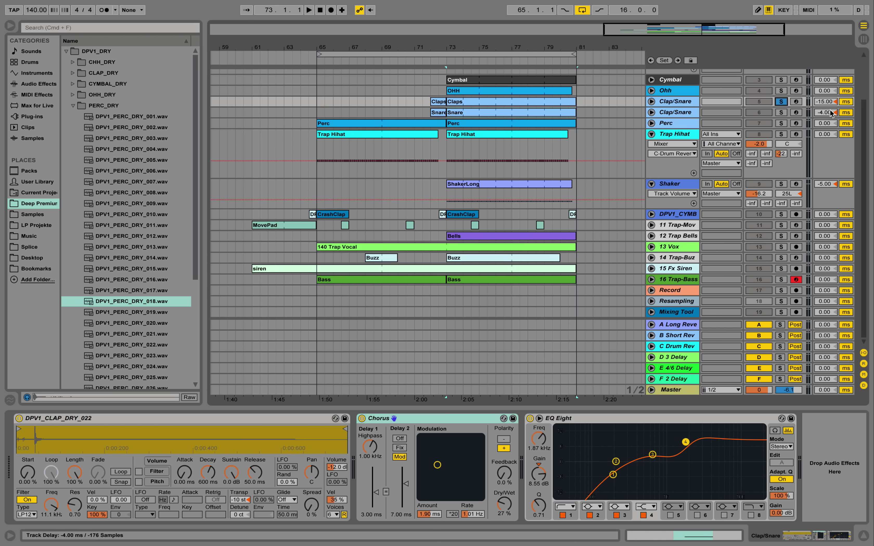
pyautogui.click(652, 102)
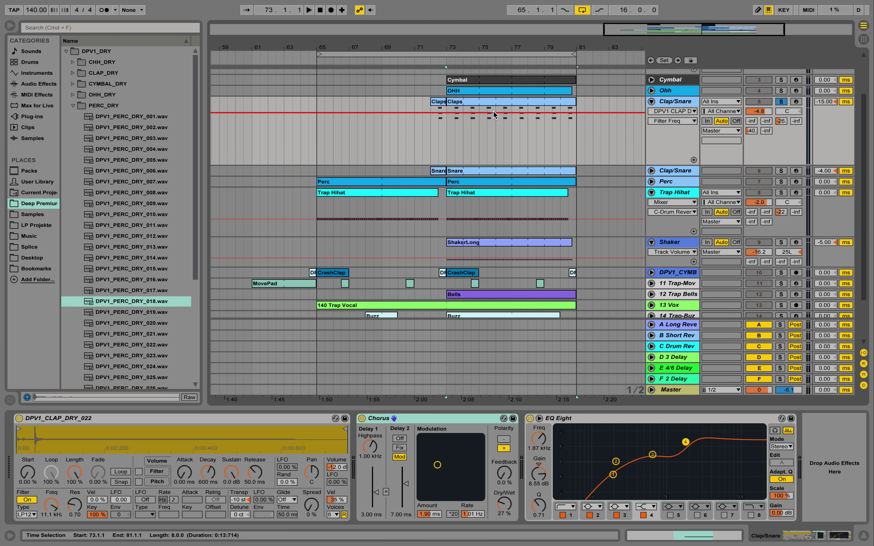
# Play the Claps clip soloed, select its three staggered G#3 to C4 notes, replay it, and return to the device chain.
pyautogui.doubleClick(466, 101)
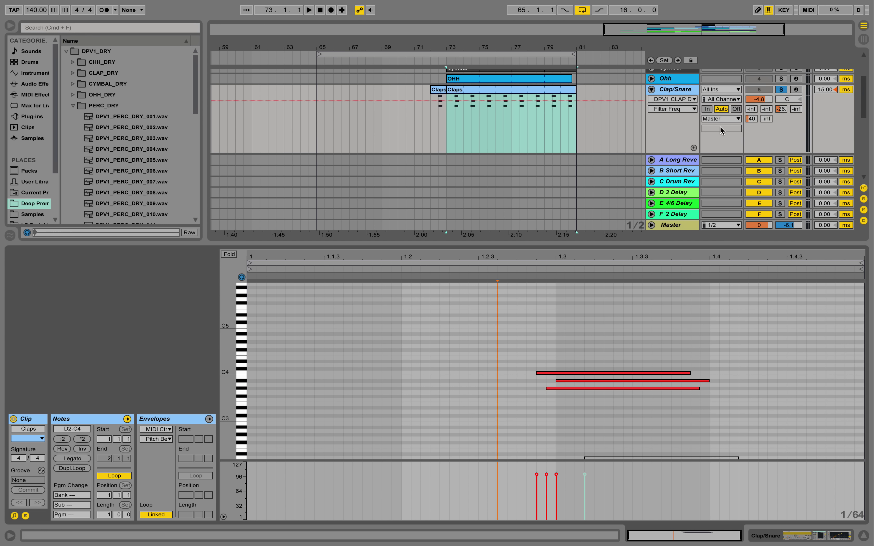
pyautogui.press('space')
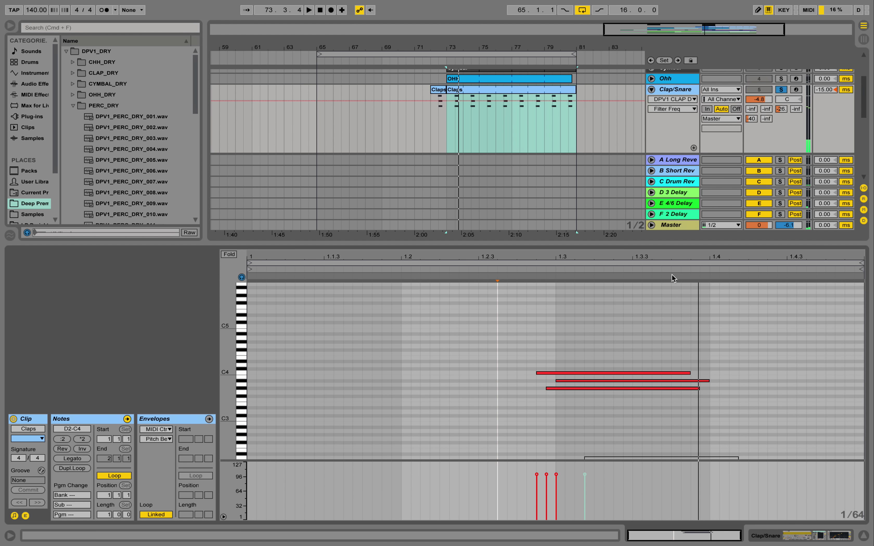
pyautogui.press('space')
pyautogui.moveTo(498, 329); pyautogui.dragTo(559, 393)
pyautogui.press('space')
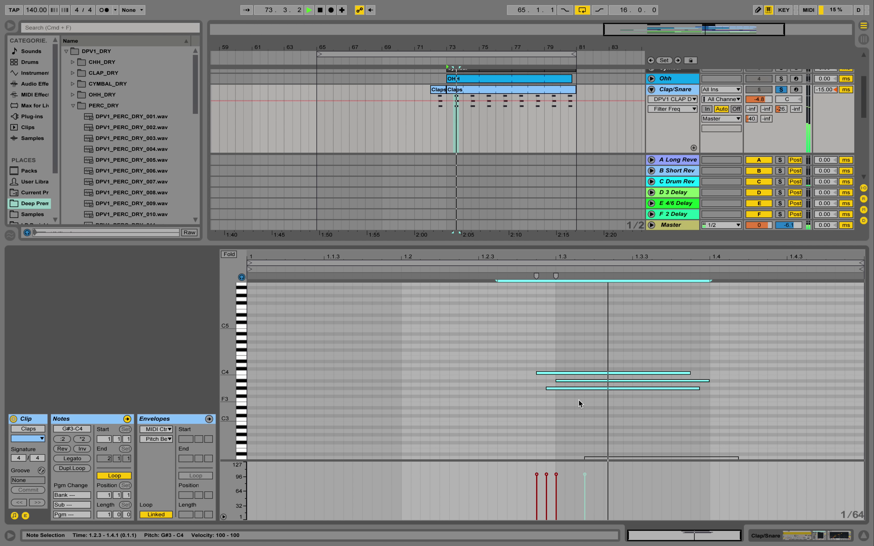
pyautogui.press('space')
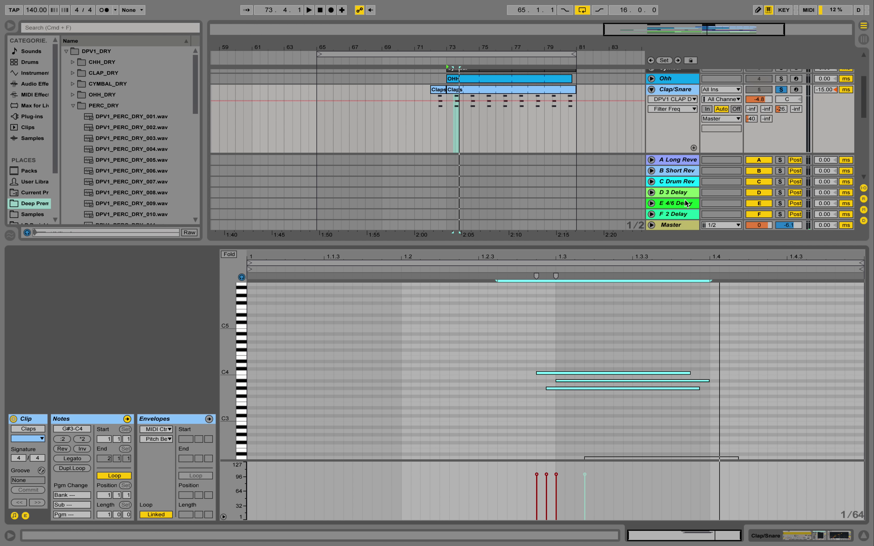
pyautogui.click(793, 539)
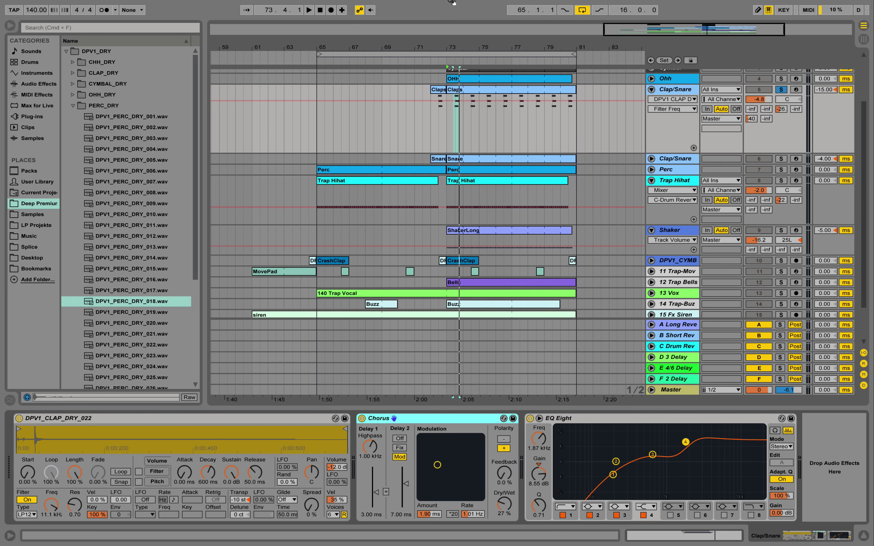
# Fold the Clap/Snare track holding the Claps clips and turn off its solo.
pyautogui.scroll(3, 656, 101)
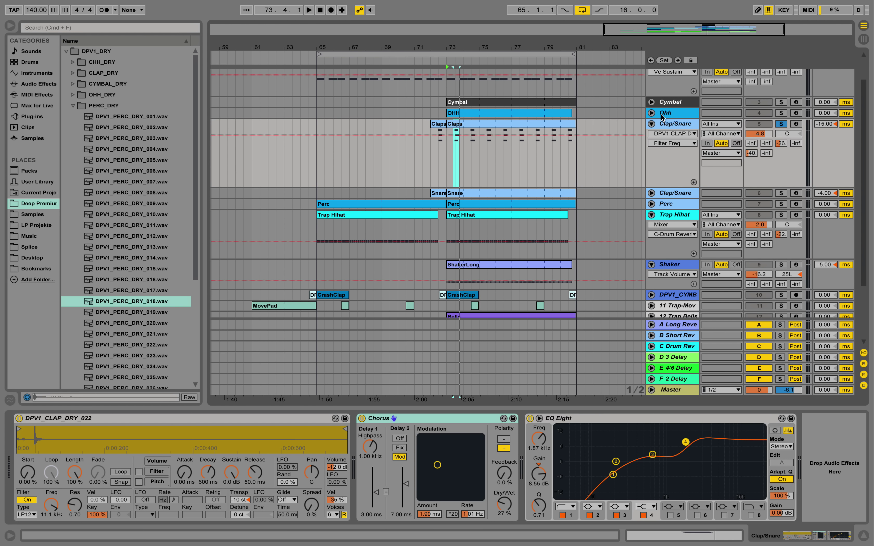
pyautogui.click(651, 124)
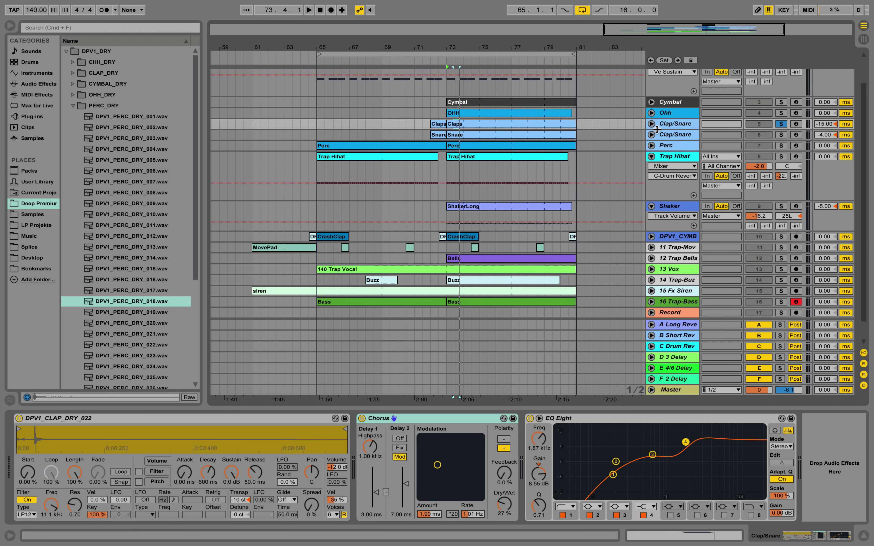
pyautogui.click(781, 124)
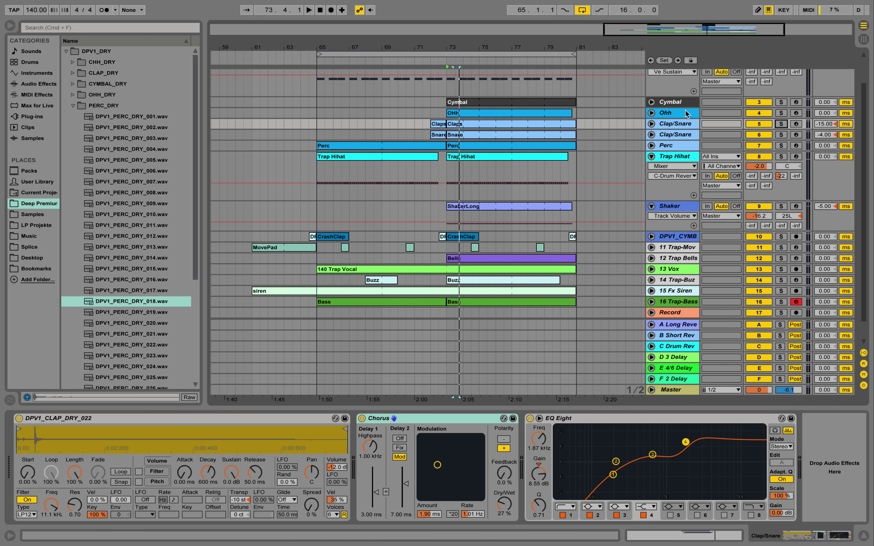
# Unfold the Ohh track to show its device and mixer settings, and solo it.
pyautogui.click(668, 113)
pyautogui.click(652, 113)
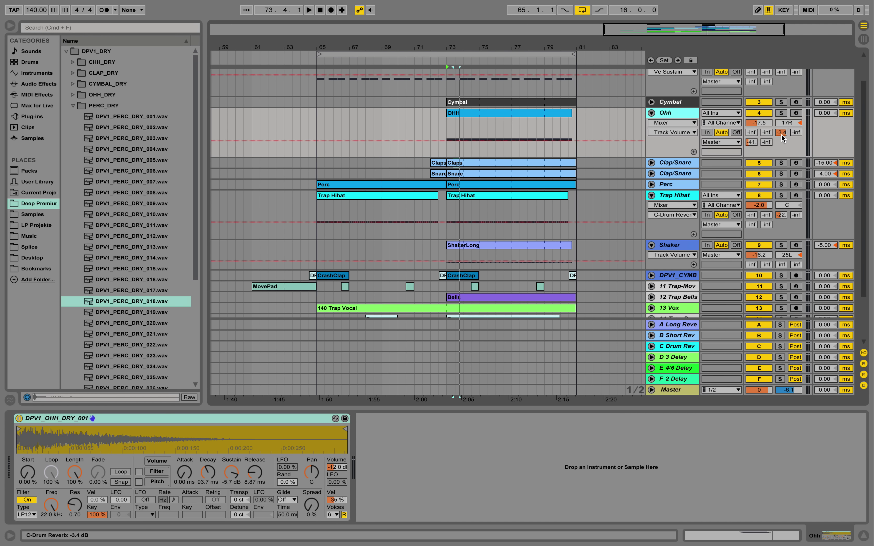
pyautogui.click(781, 114)
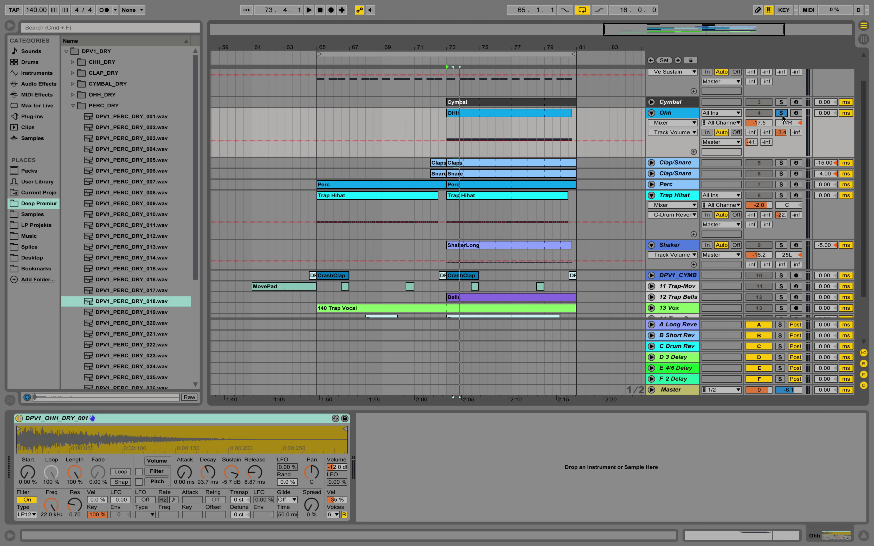
# Select bars 73 to 75 on the Ohh track and play the open hi-hat soloed.
pyautogui.click(518, 114)
pyautogui.moveTo(447, 134); pyautogui.dragTo(479, 133)
pyautogui.scroll(-1, 479, 134)
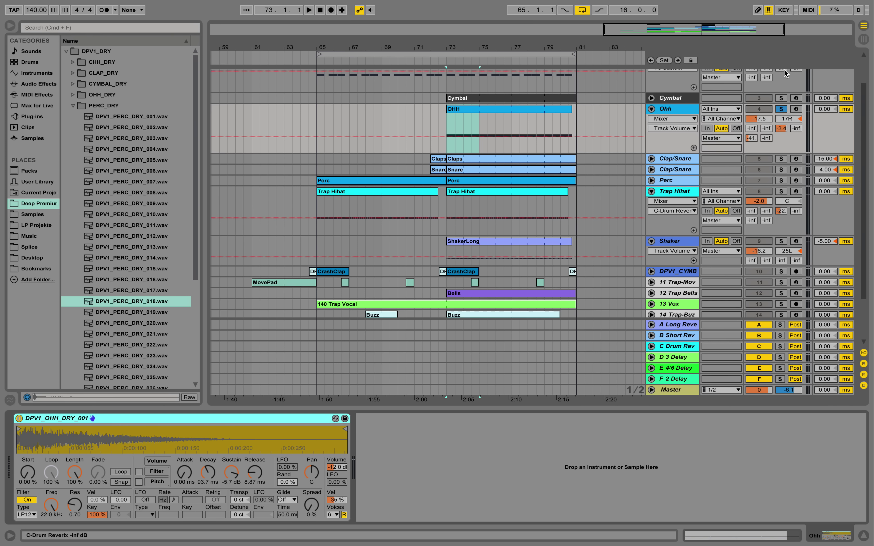
pyautogui.click(786, 112)
pyautogui.press('space')
pyautogui.click(783, 111)
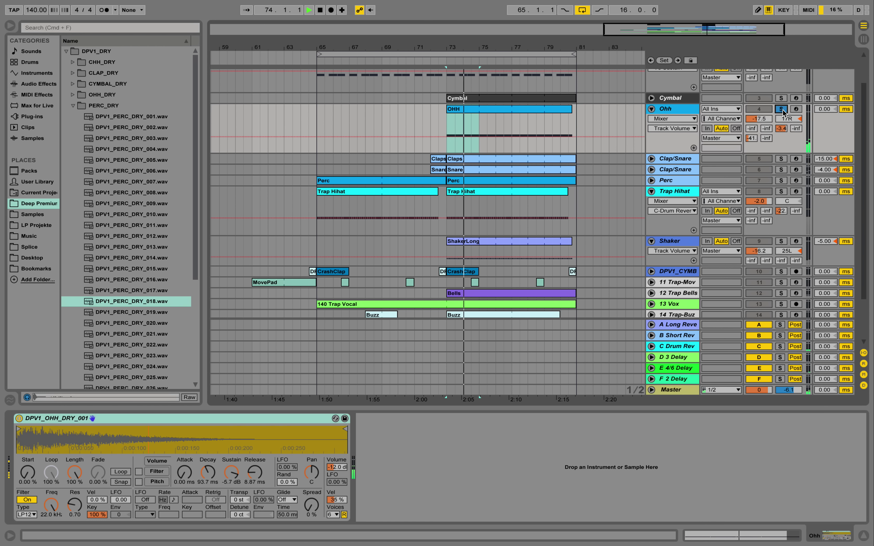
pyautogui.press('space')
# Turn off the Ohh solo and play the open hi-hat within the full mix from bar 73.
pyautogui.click(782, 111)
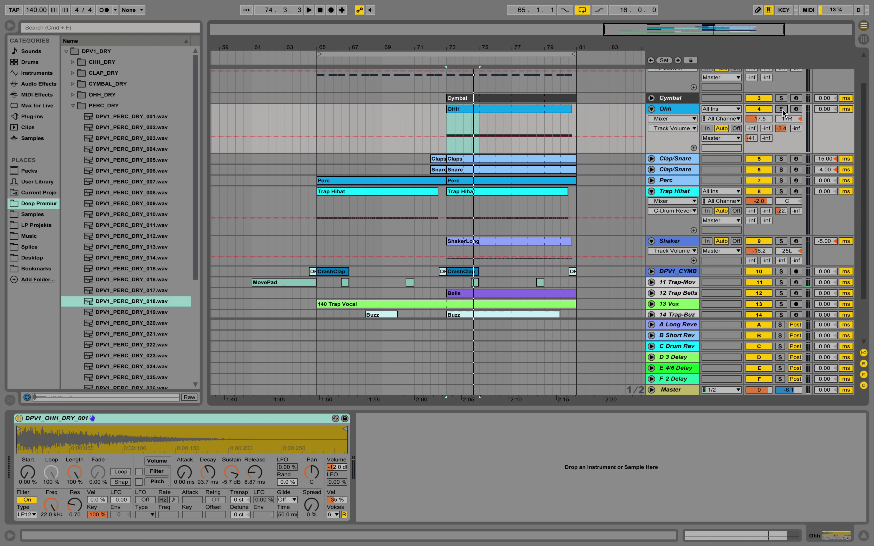
pyautogui.press('space')
pyautogui.scroll(3, 696, 145)
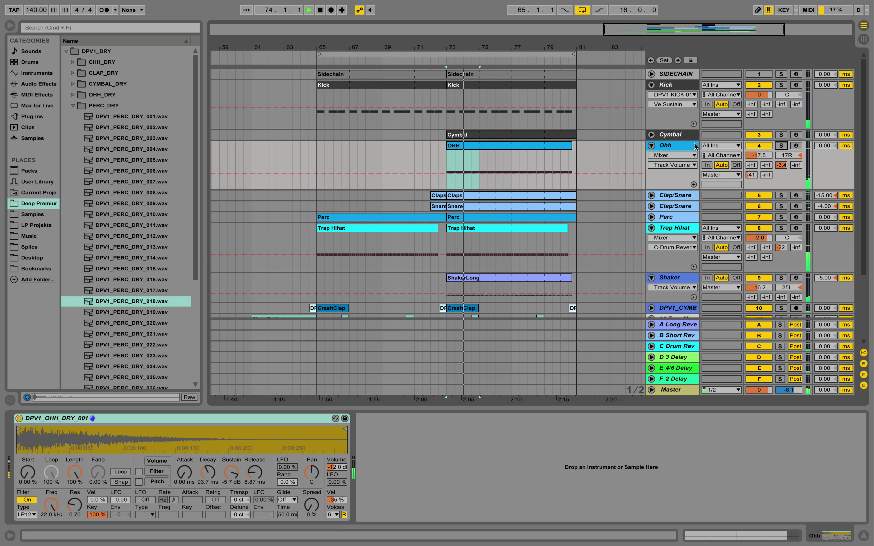
pyautogui.press('space')
# Select the Cymbal track, examine its Cymbal clip, and return to the track's device.
pyautogui.click(672, 134)
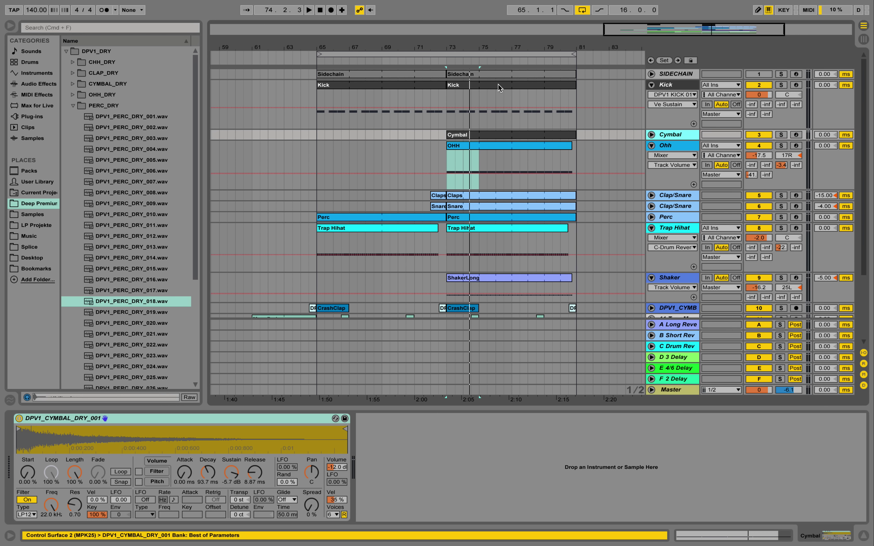
pyautogui.doubleClick(573, 134)
pyautogui.moveTo(304, 372); pyautogui.dragTo(739, 247)
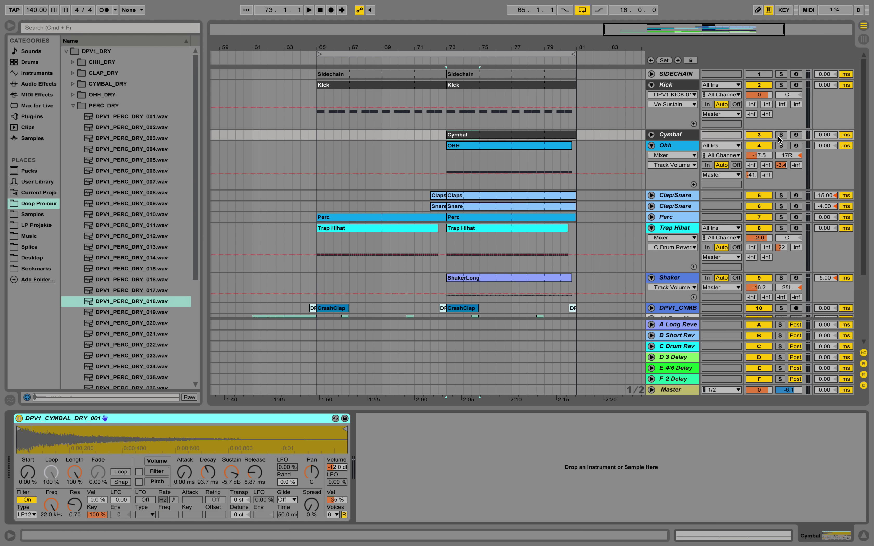
# Play the Cymbal and Kick tracks soloed together from bar 73, and clear both solos to hear the full mix.
pyautogui.click(780, 137)
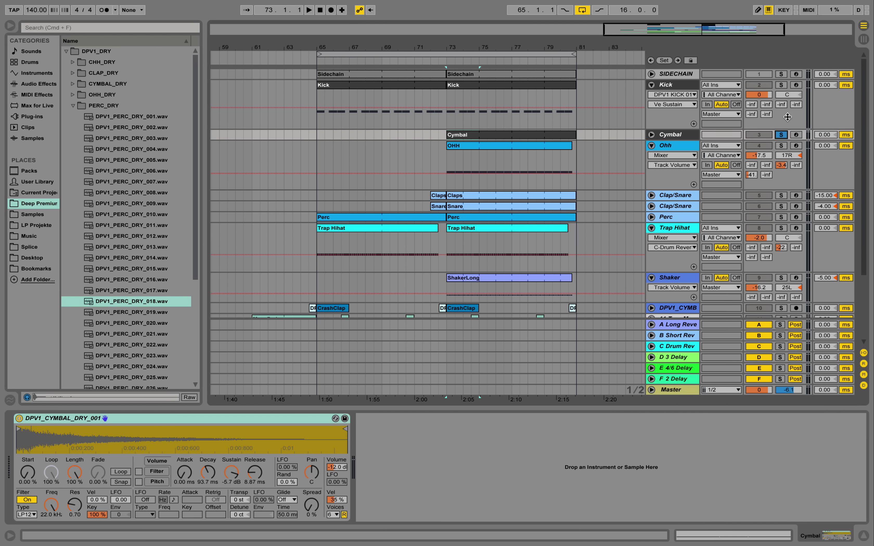
pyautogui.click(782, 85)
pyautogui.press('space')
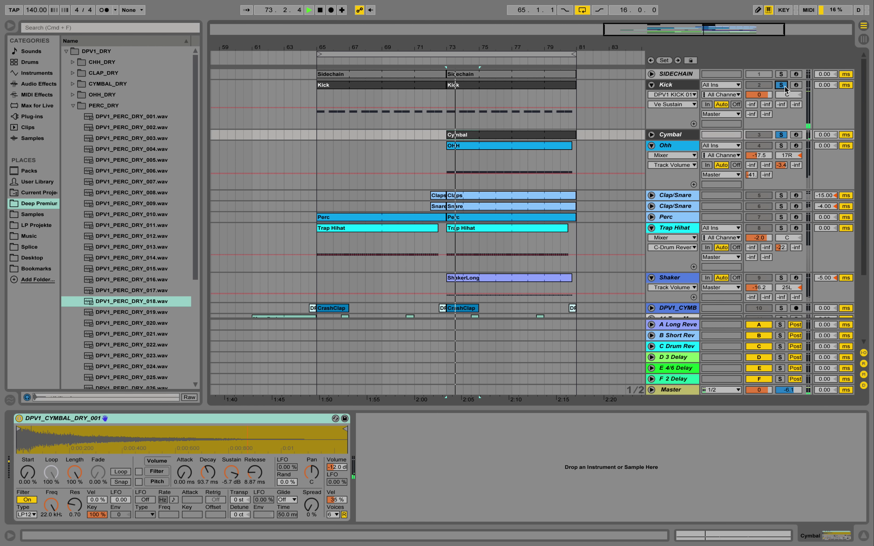
pyautogui.click(781, 135)
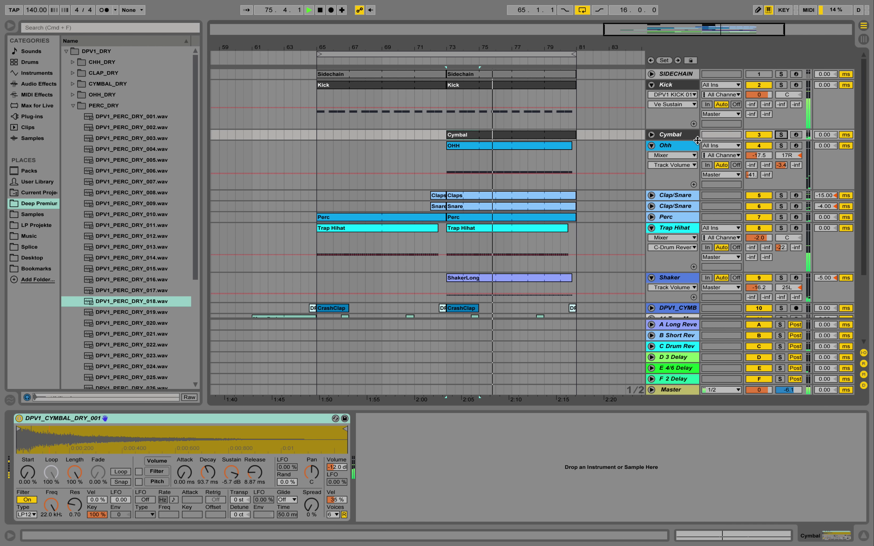
# Fold the Ohh and Kick tracks and hide the device chain to enlarge the arrangement.
pyautogui.click(651, 145)
pyautogui.click(651, 85)
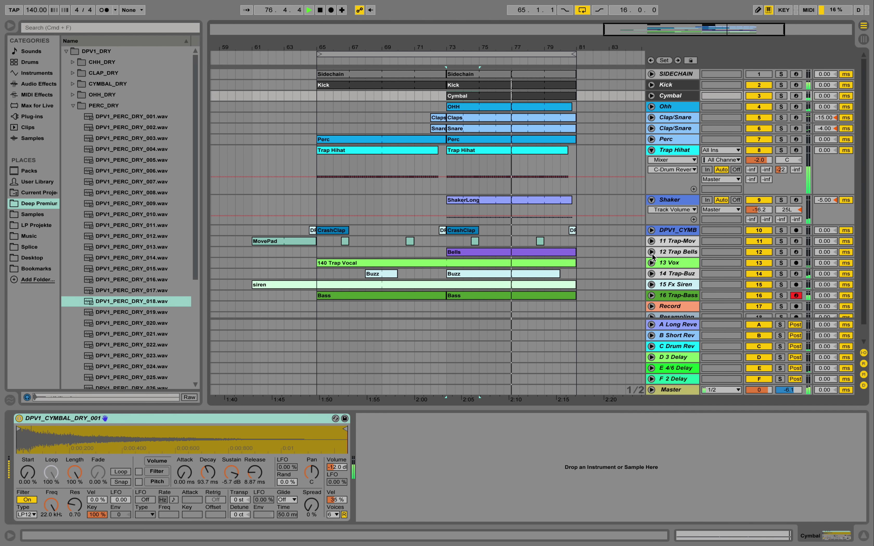
pyautogui.click(864, 535)
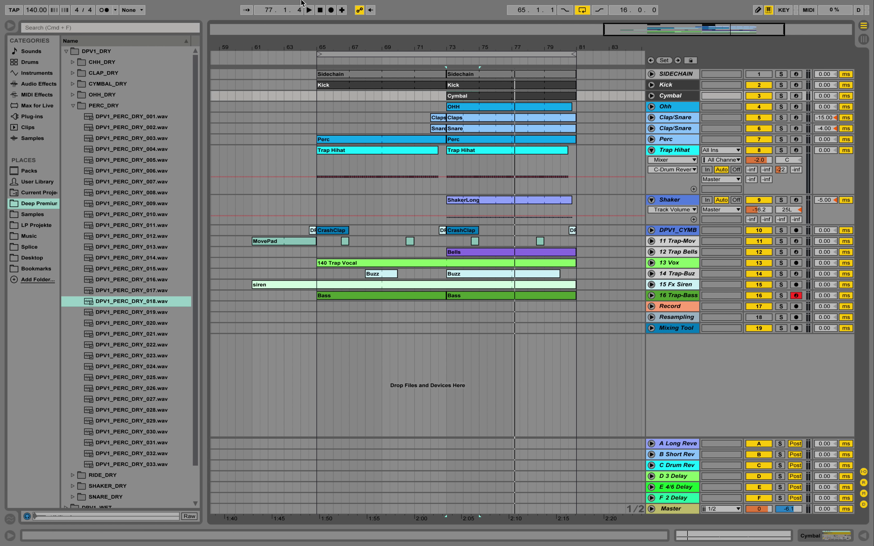
pyautogui.moveTo(302, 3)
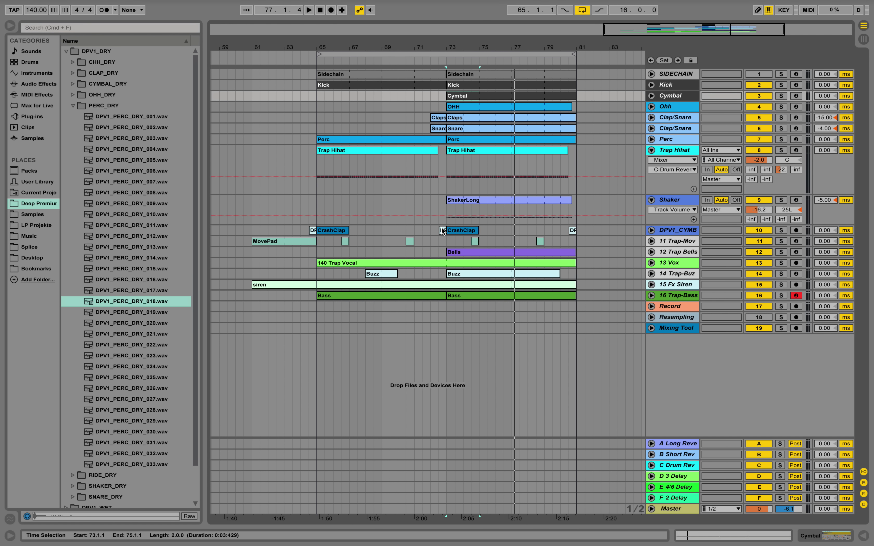